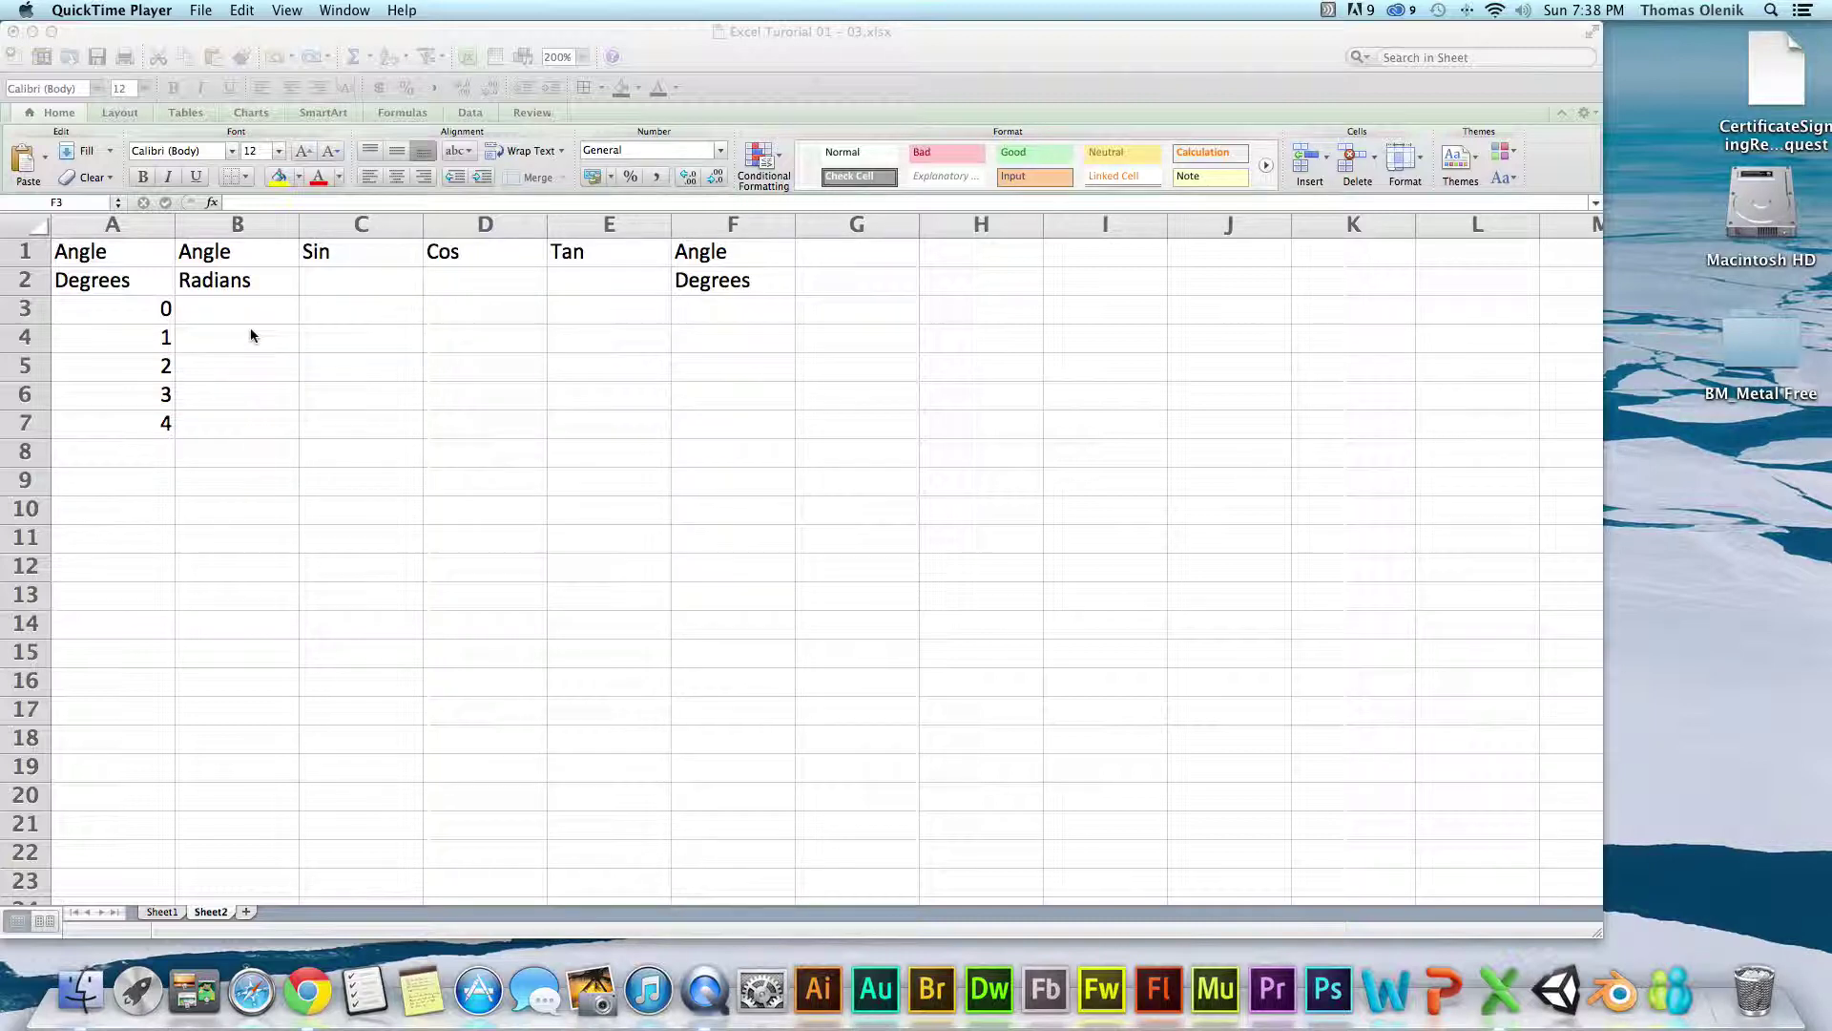
# - Autofill the Angle Degrees column from the starter values 0–4 down to 360 in row 363
pyautogui.click(251, 335)
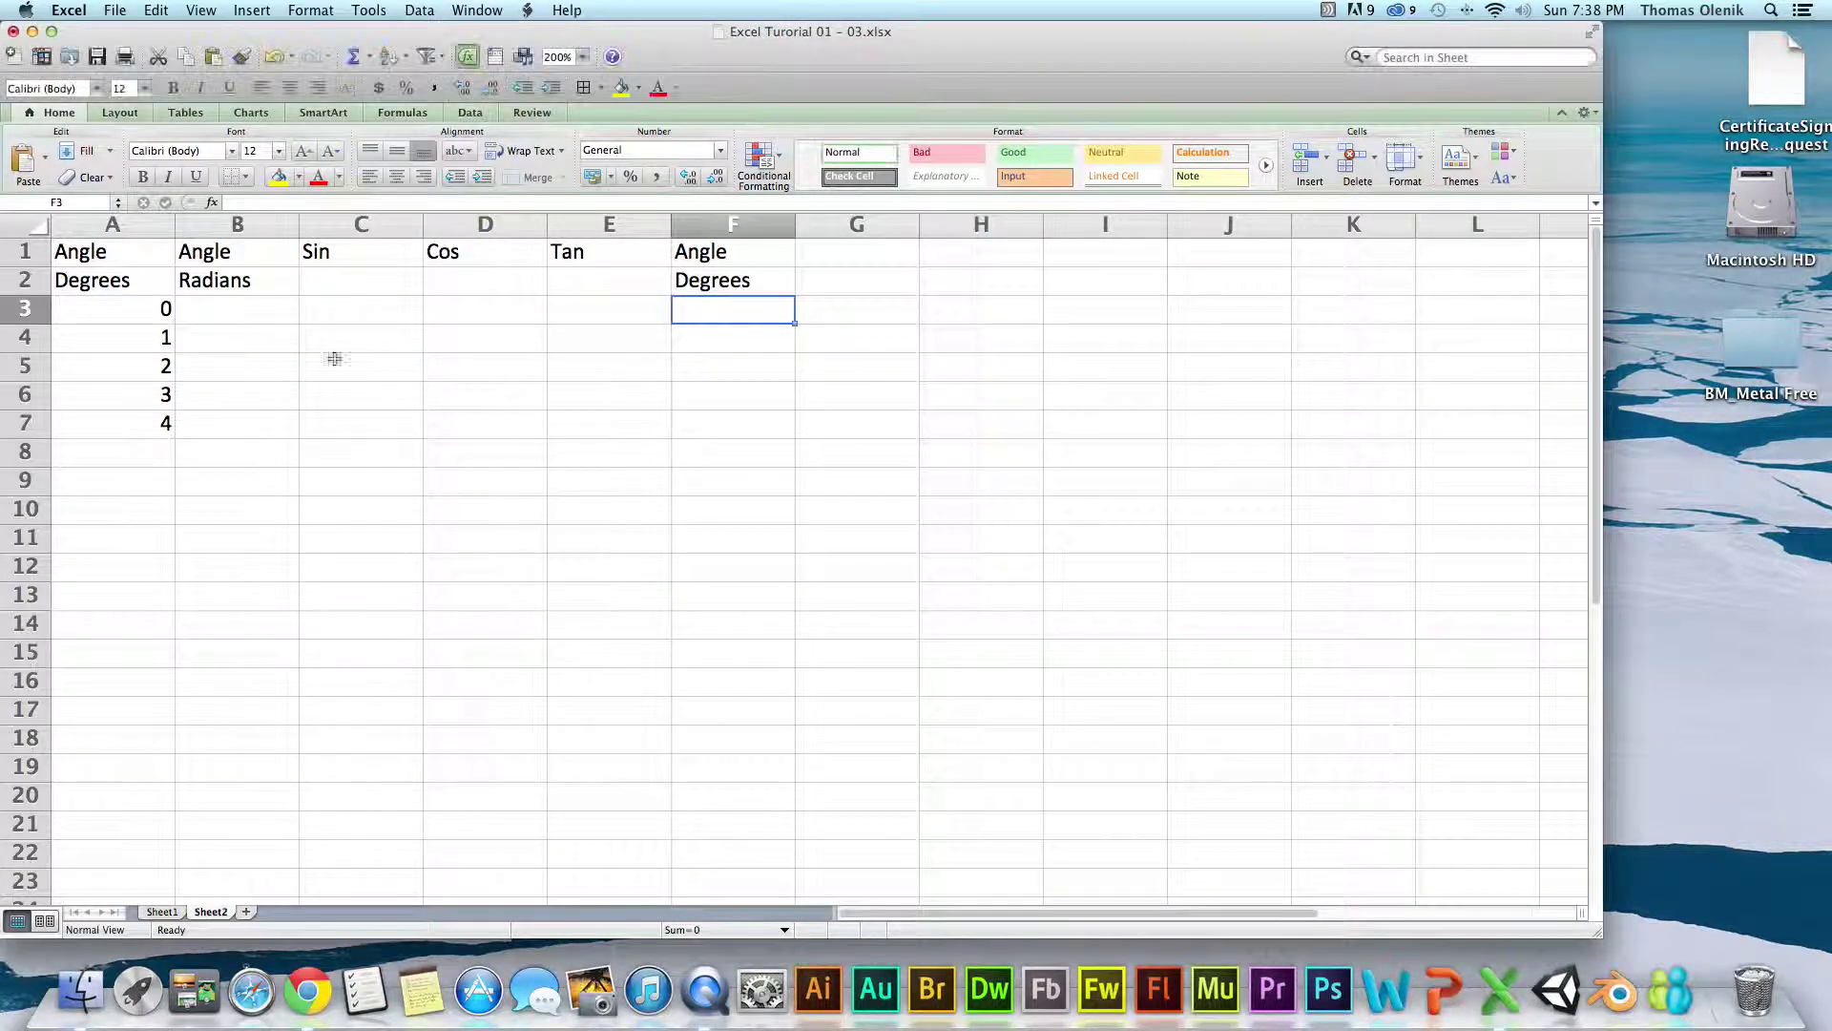
pyautogui.click(350, 344)
pyautogui.click(284, 311)
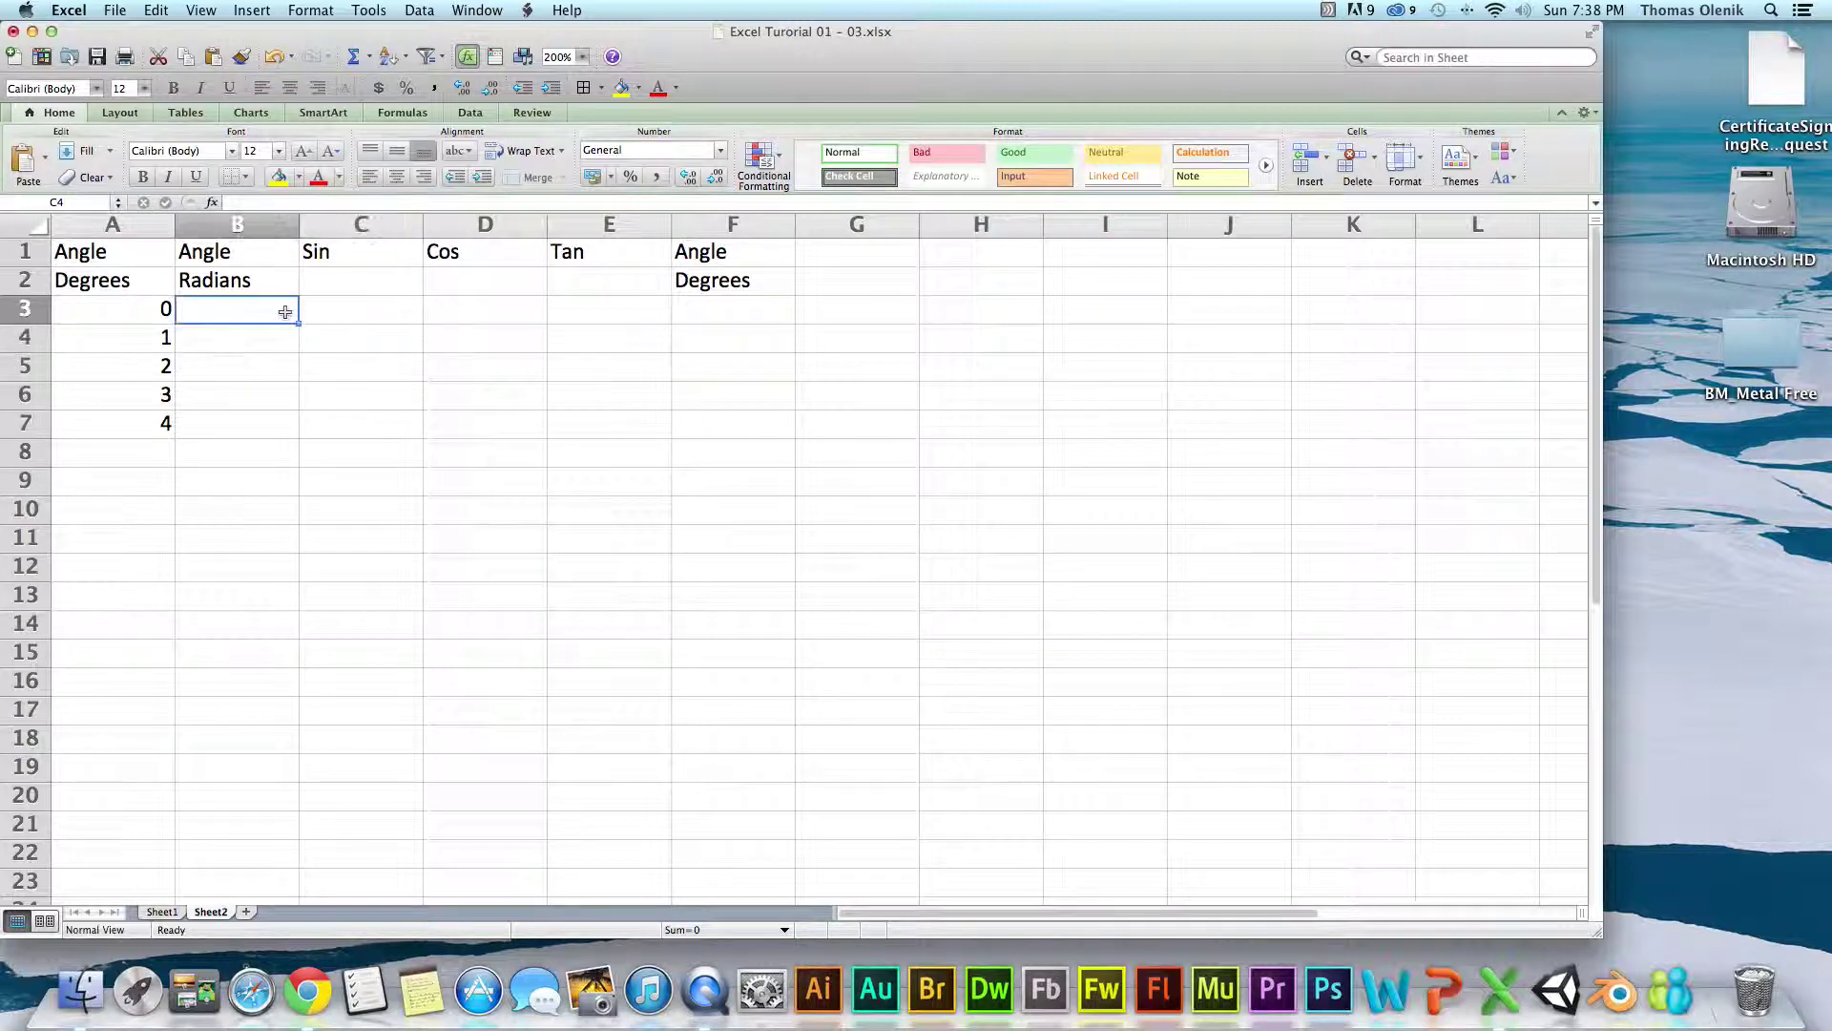
pyautogui.click(167, 318)
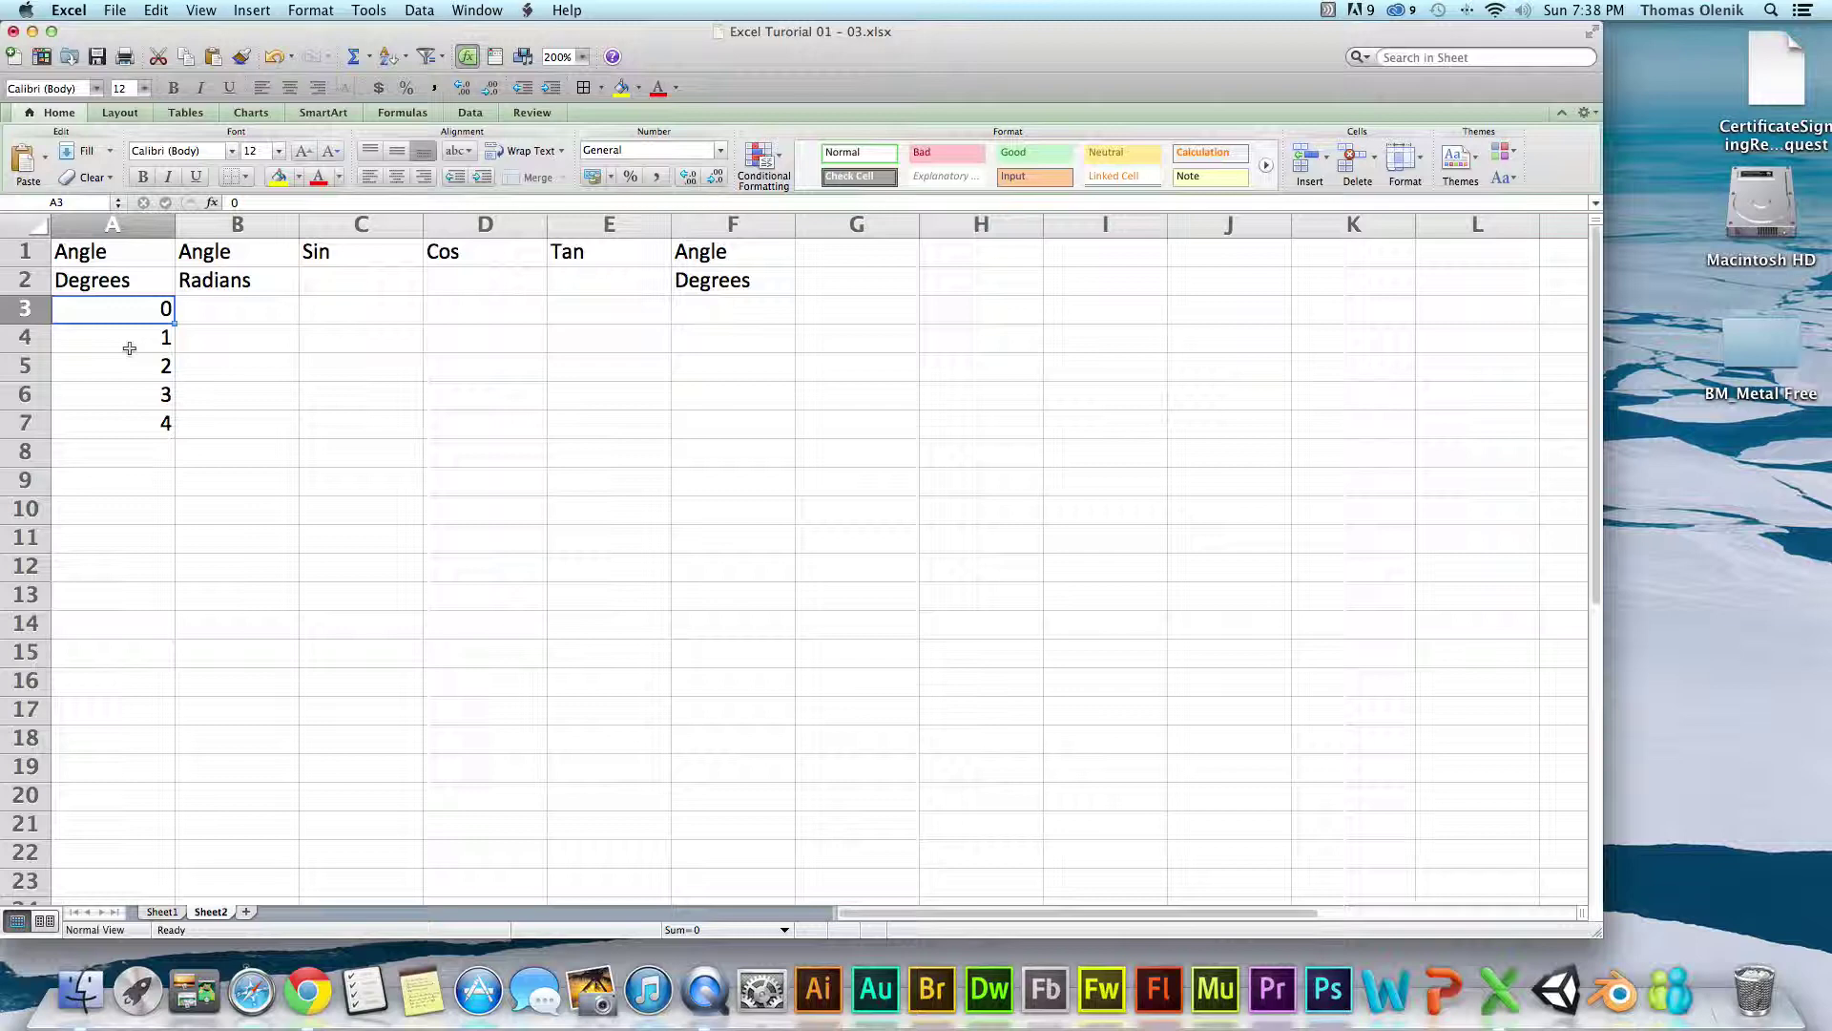
pyautogui.moveTo(129, 315); pyautogui.dragTo(130, 421)
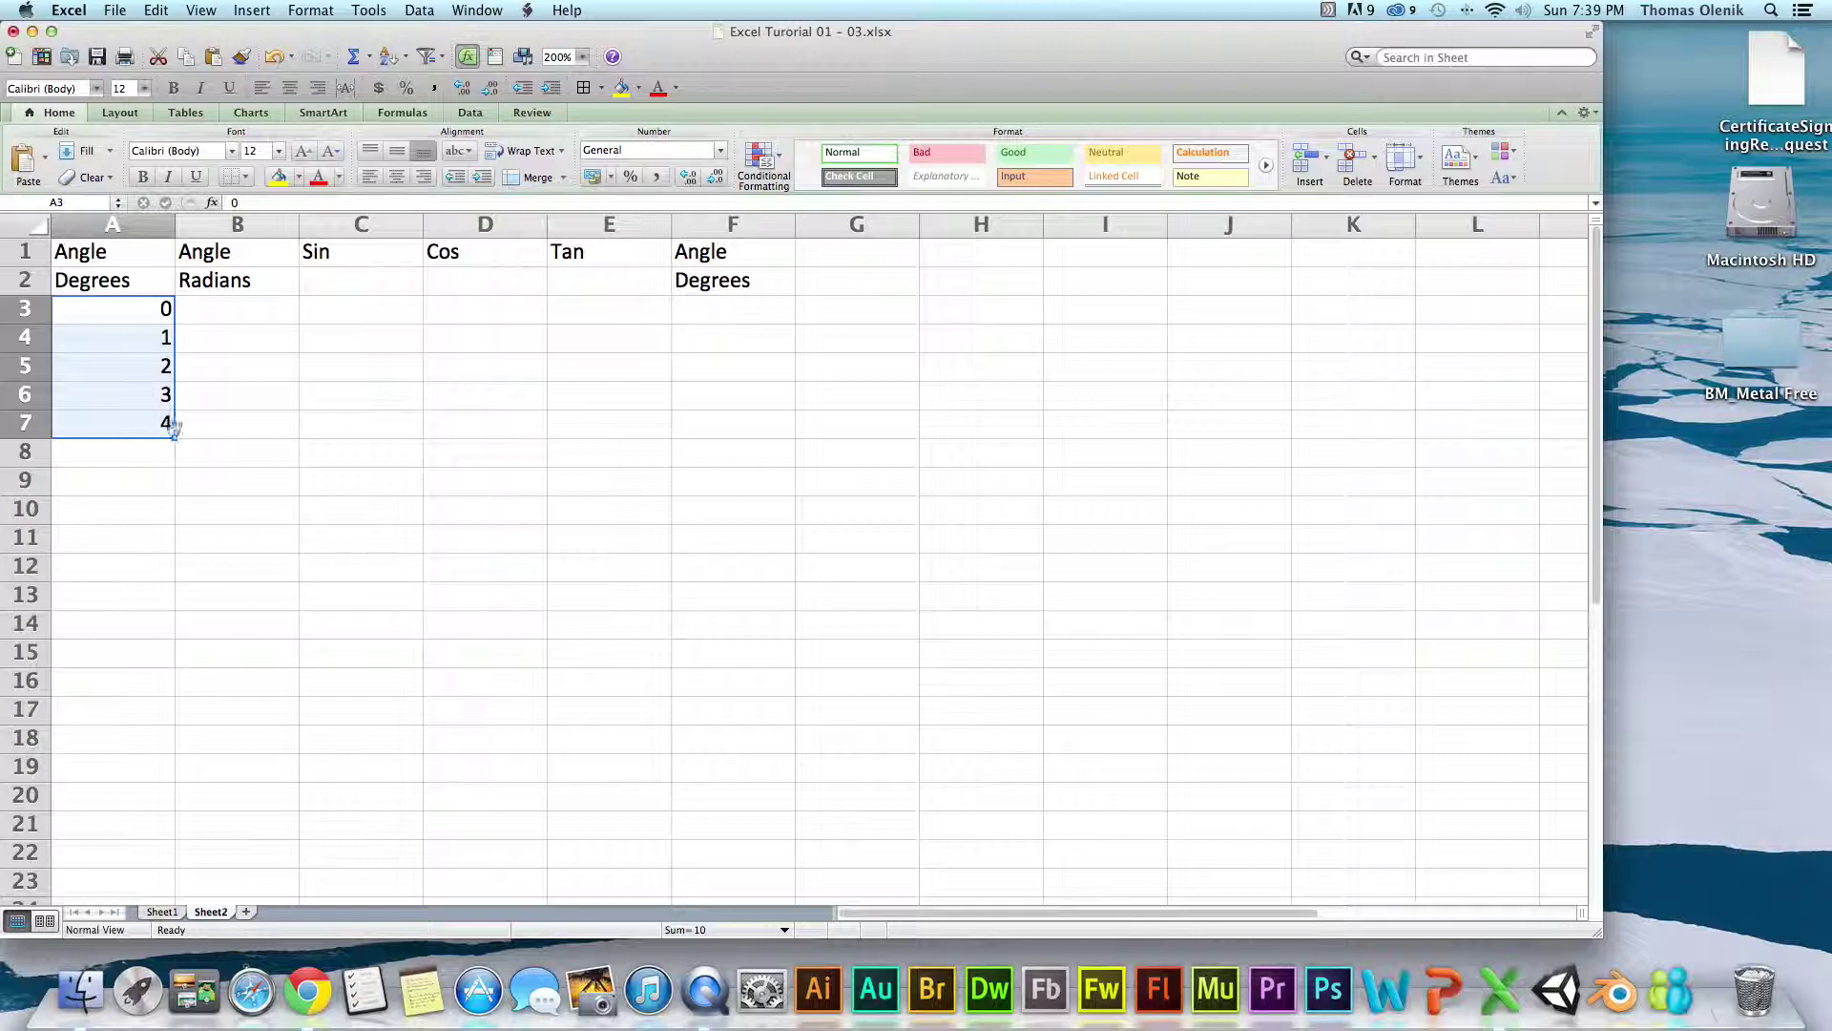
pyautogui.moveTo(175, 438); pyautogui.dragTo(179, 274)
pyautogui.scroll(20, 197, 506)
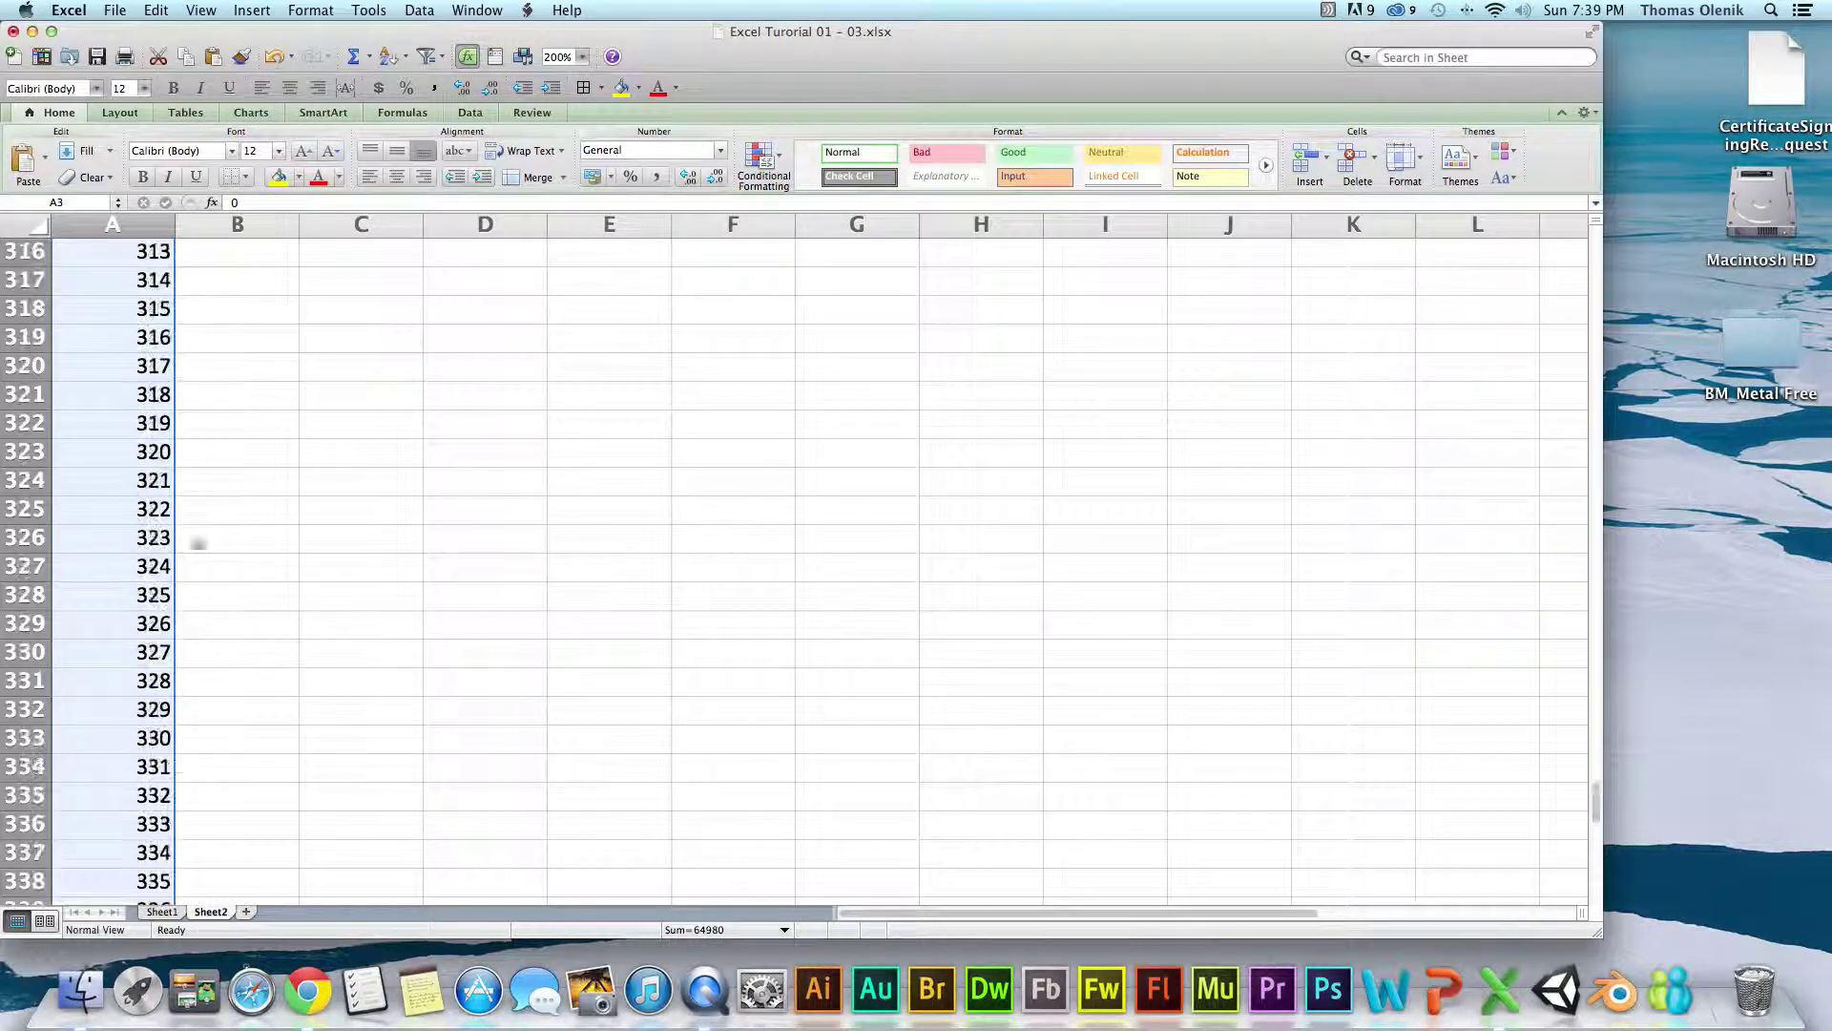
pyautogui.scroll(20, 194, 610)
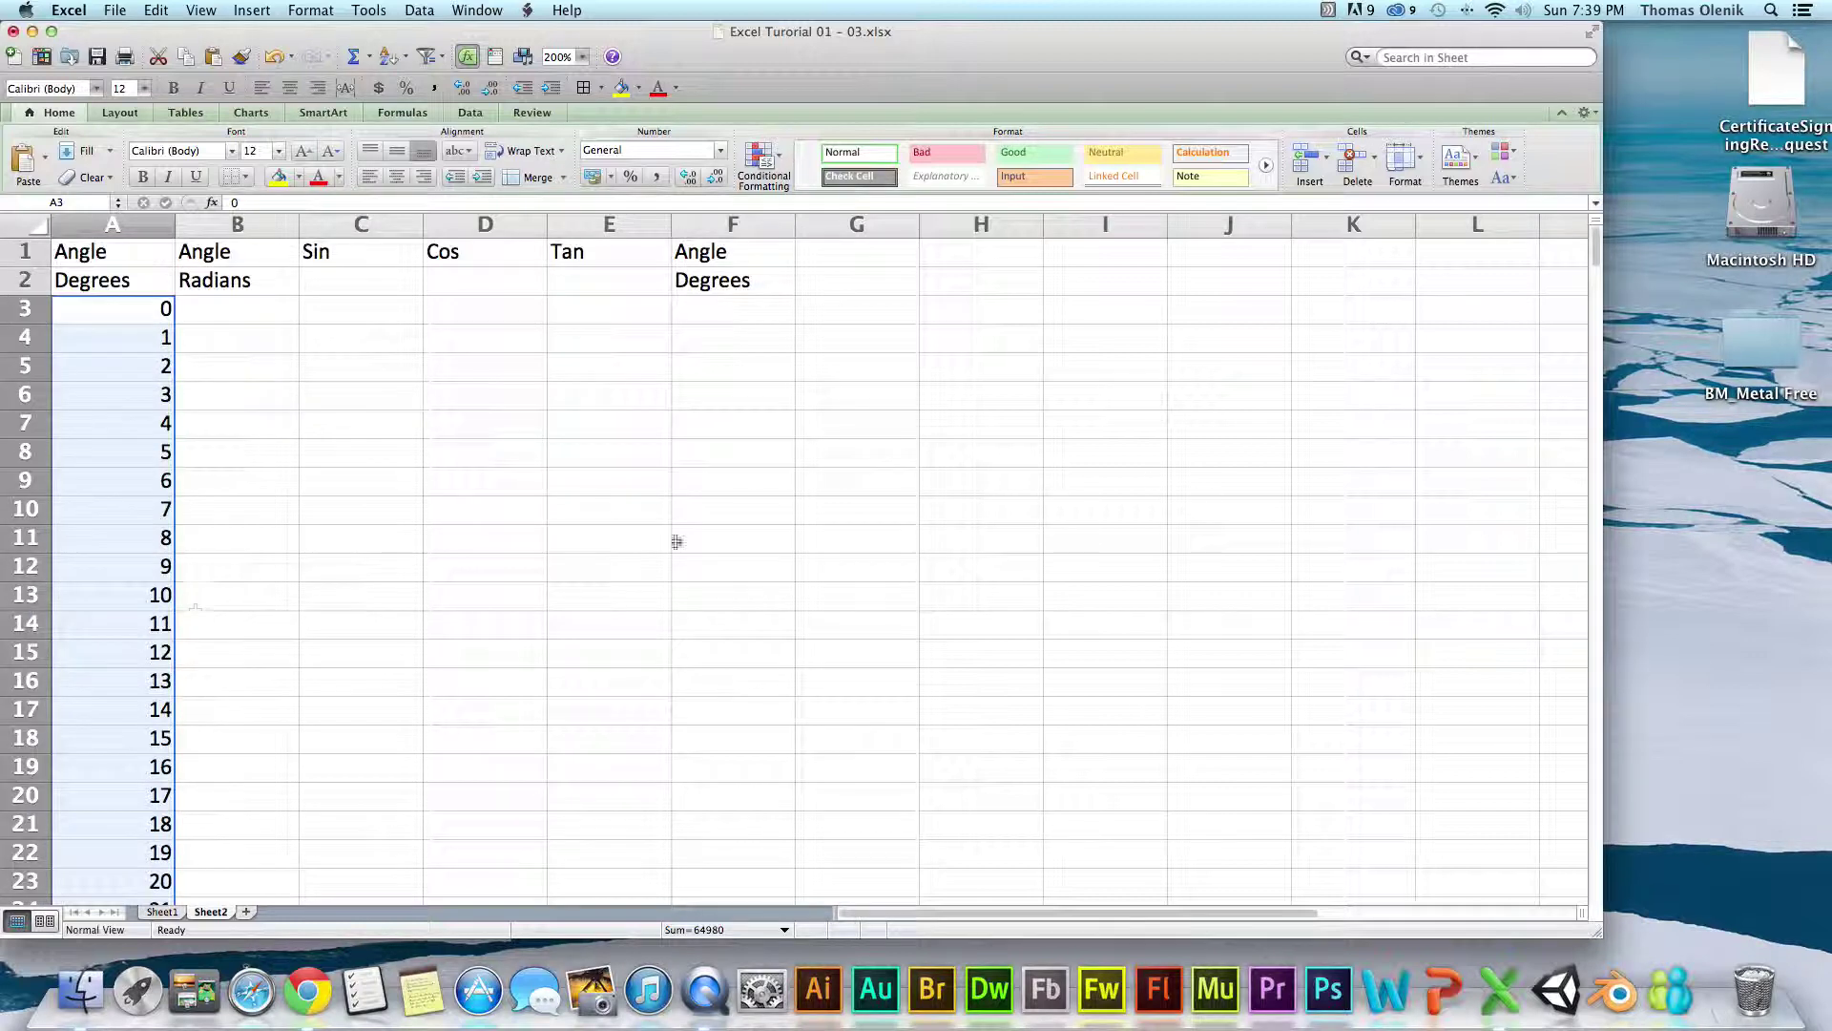
pyautogui.click(274, 334)
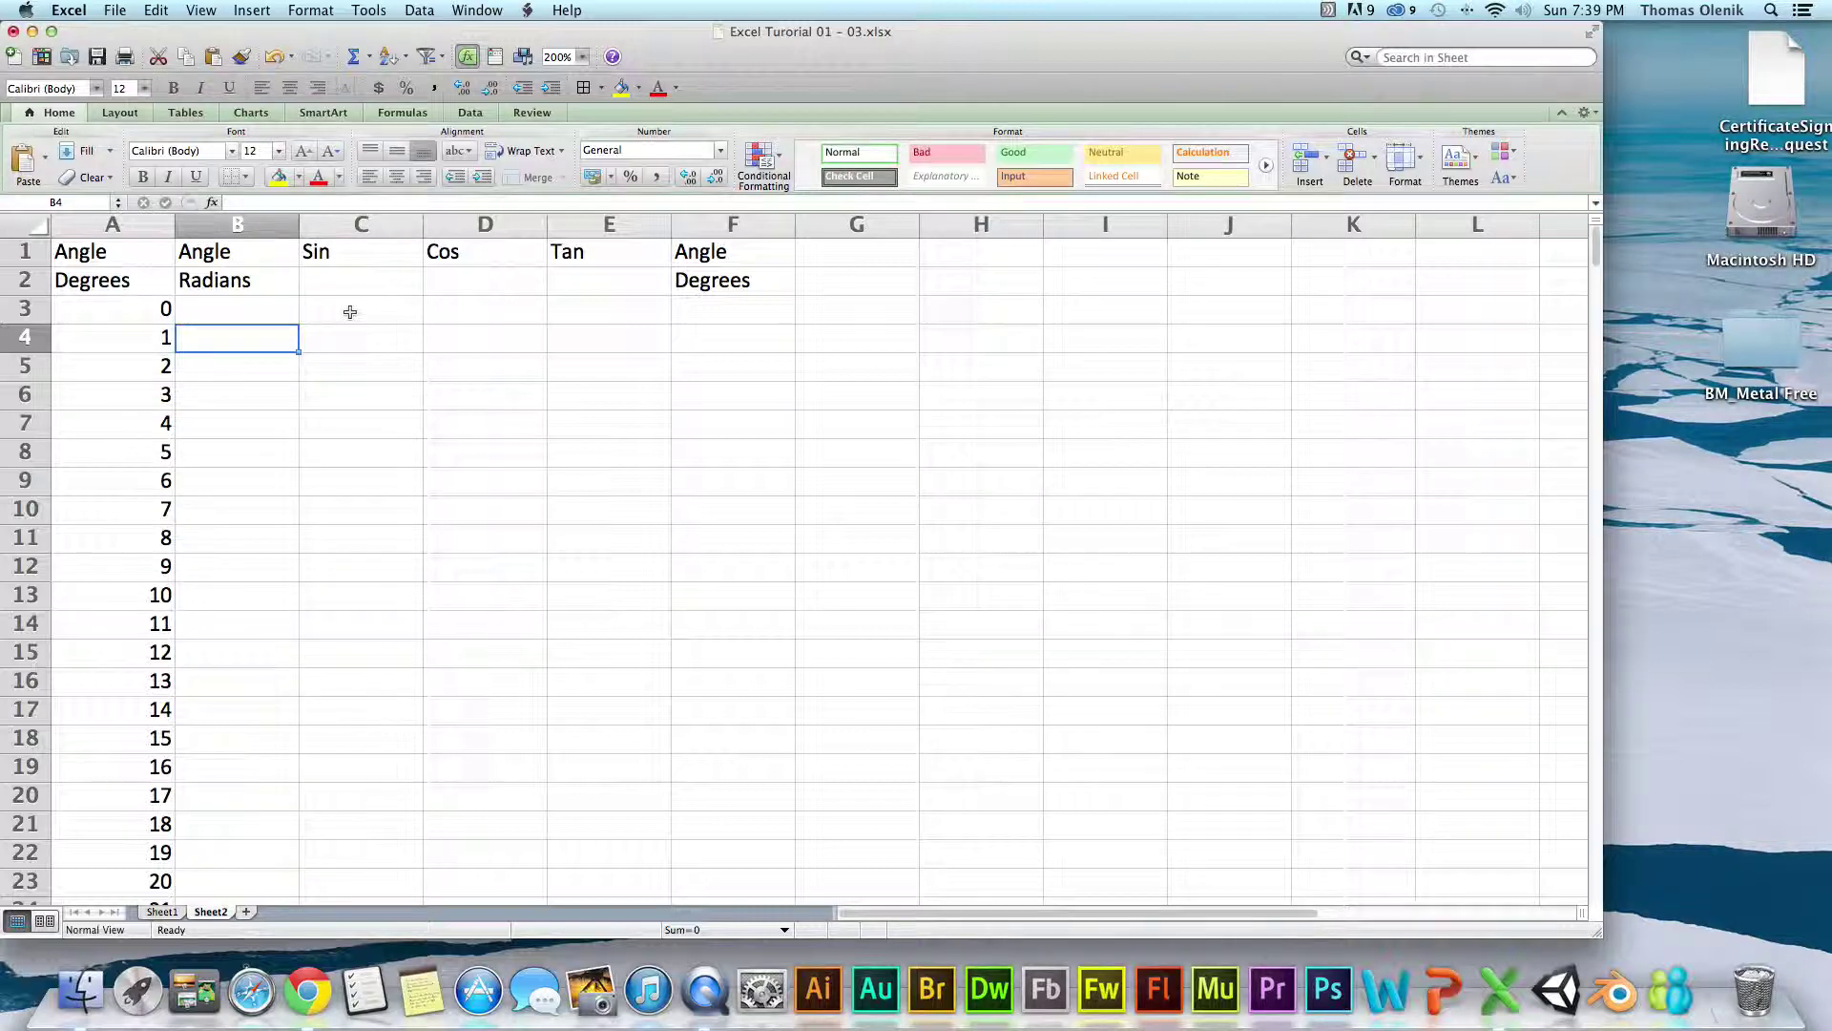
# - Enter =RADIANS(A3) in B3 and copy it down column B beside every degree
pyautogui.click(350, 312)
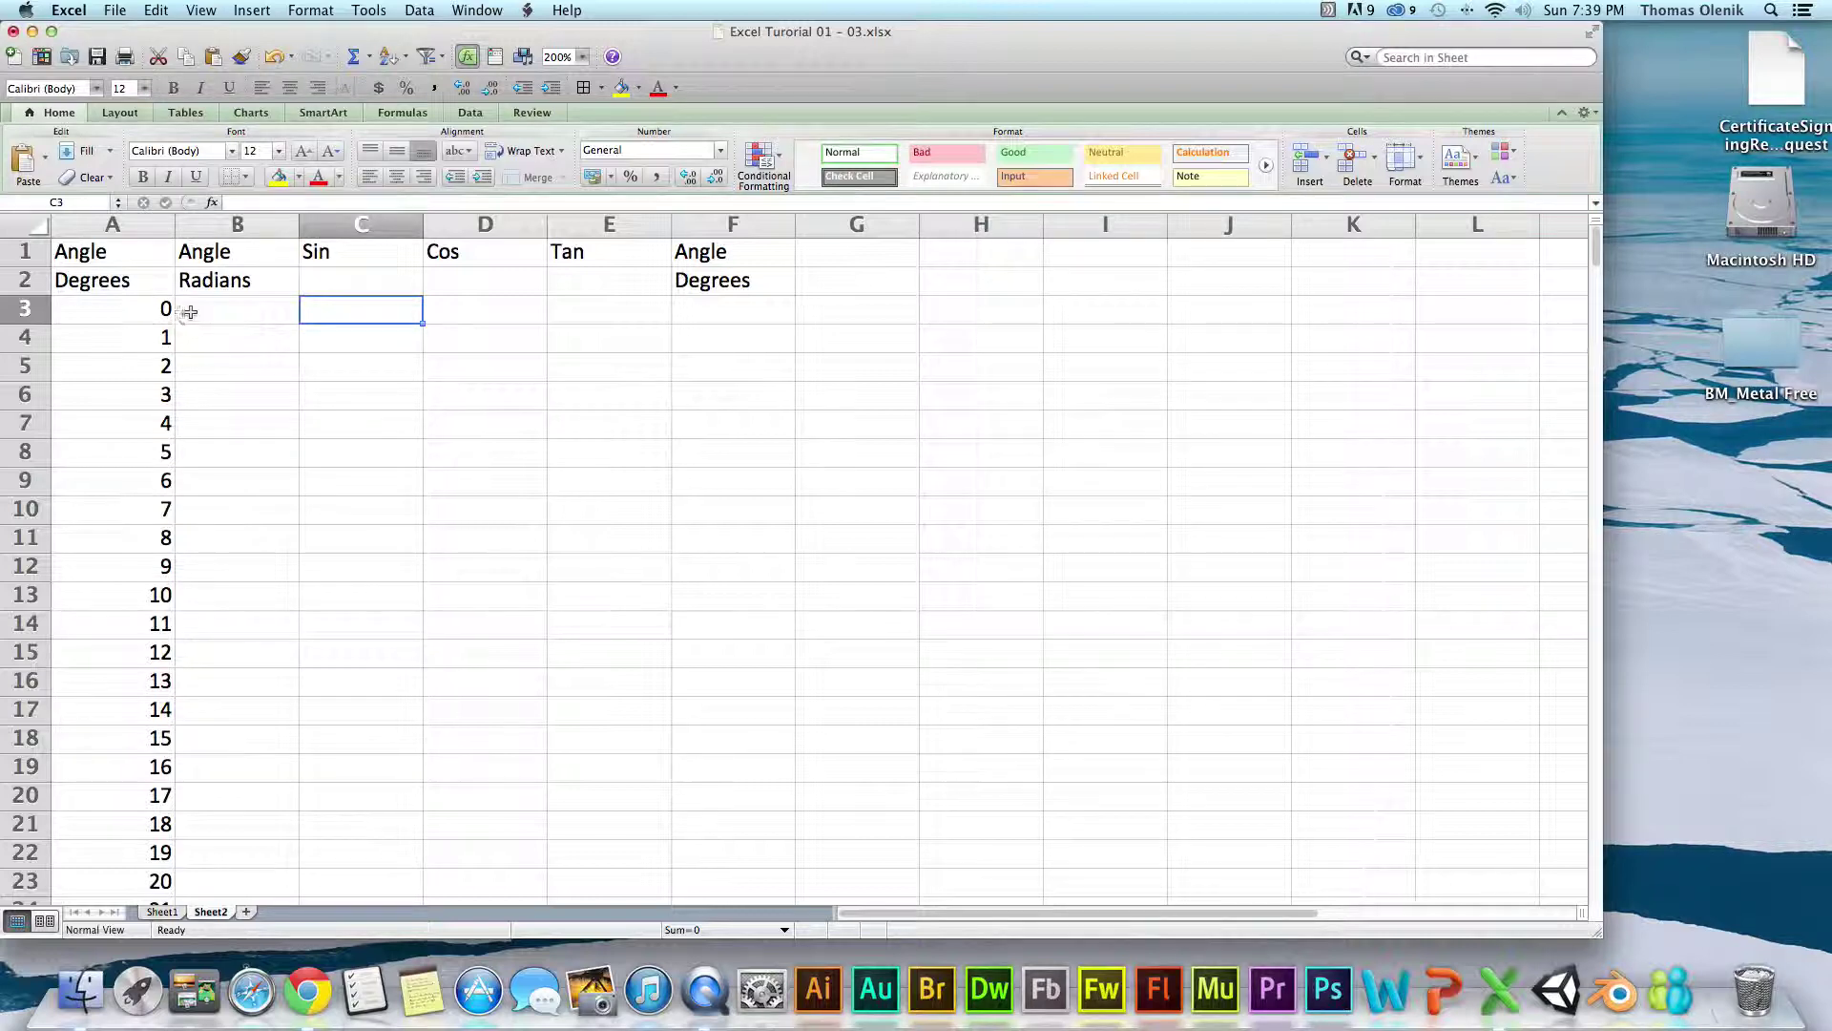
pyautogui.click(191, 312)
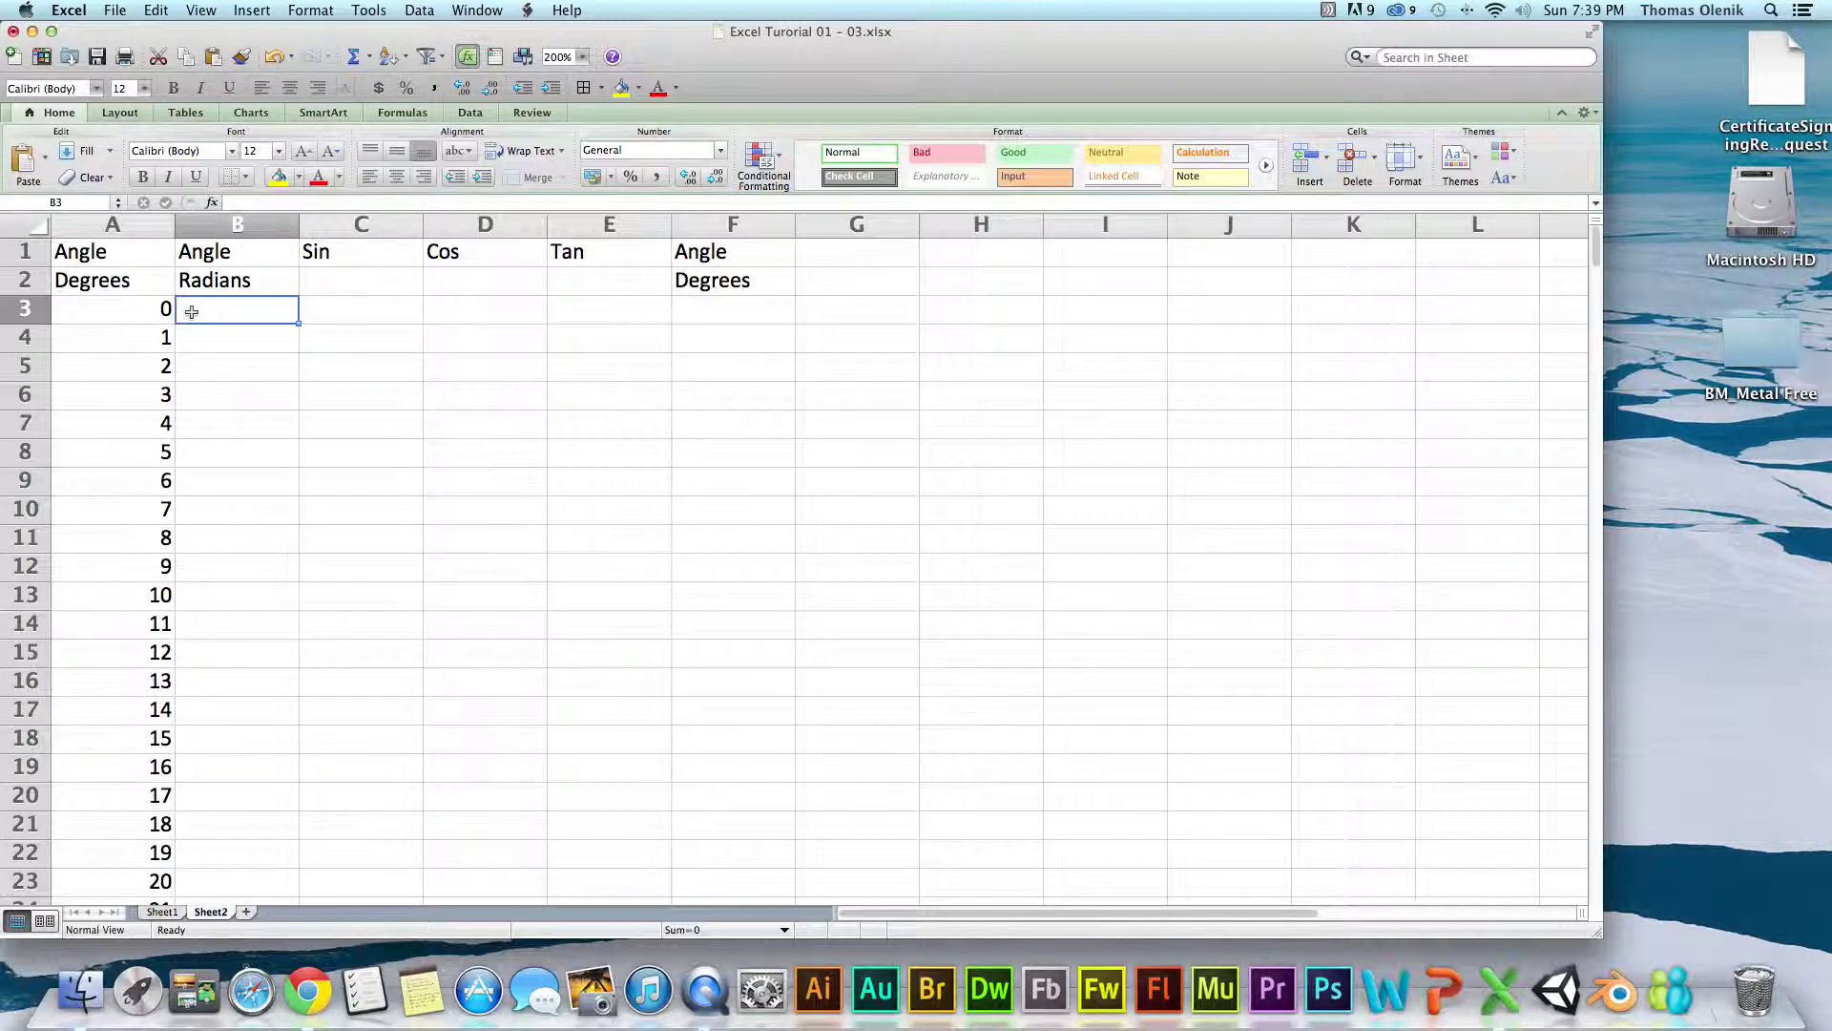
pyautogui.write('=ra')
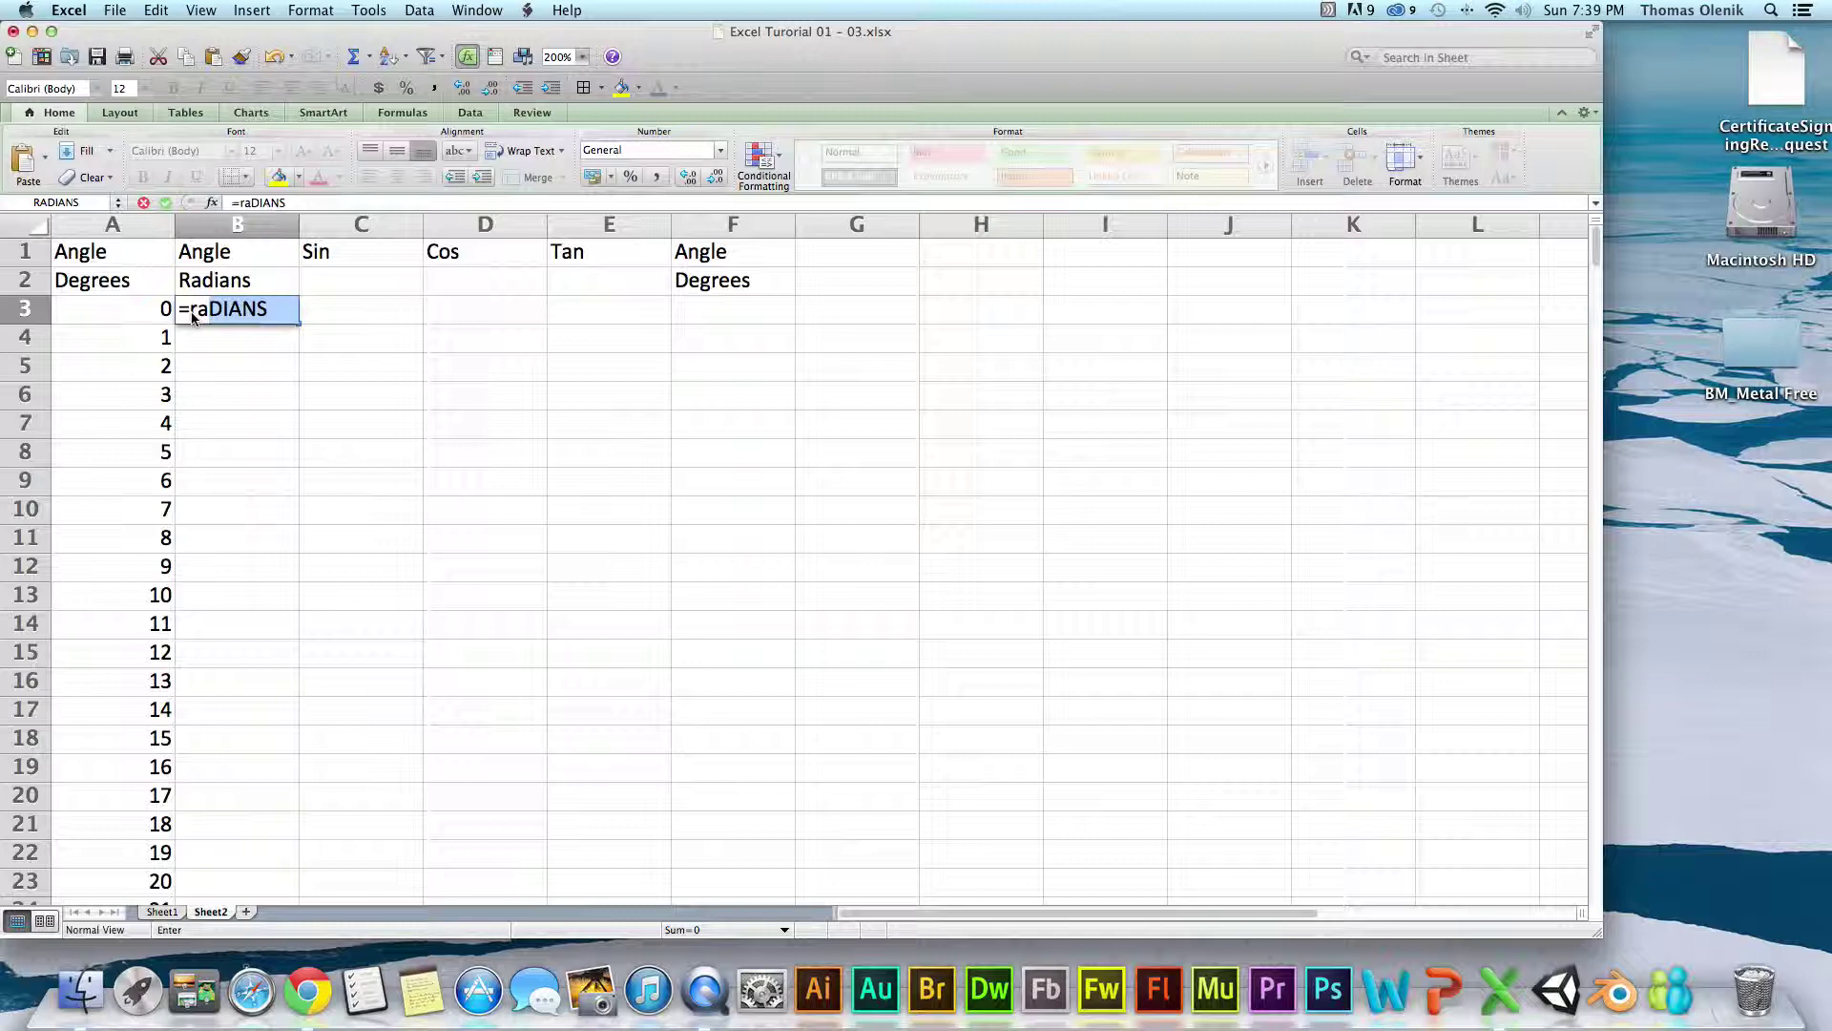
pyautogui.write('d')
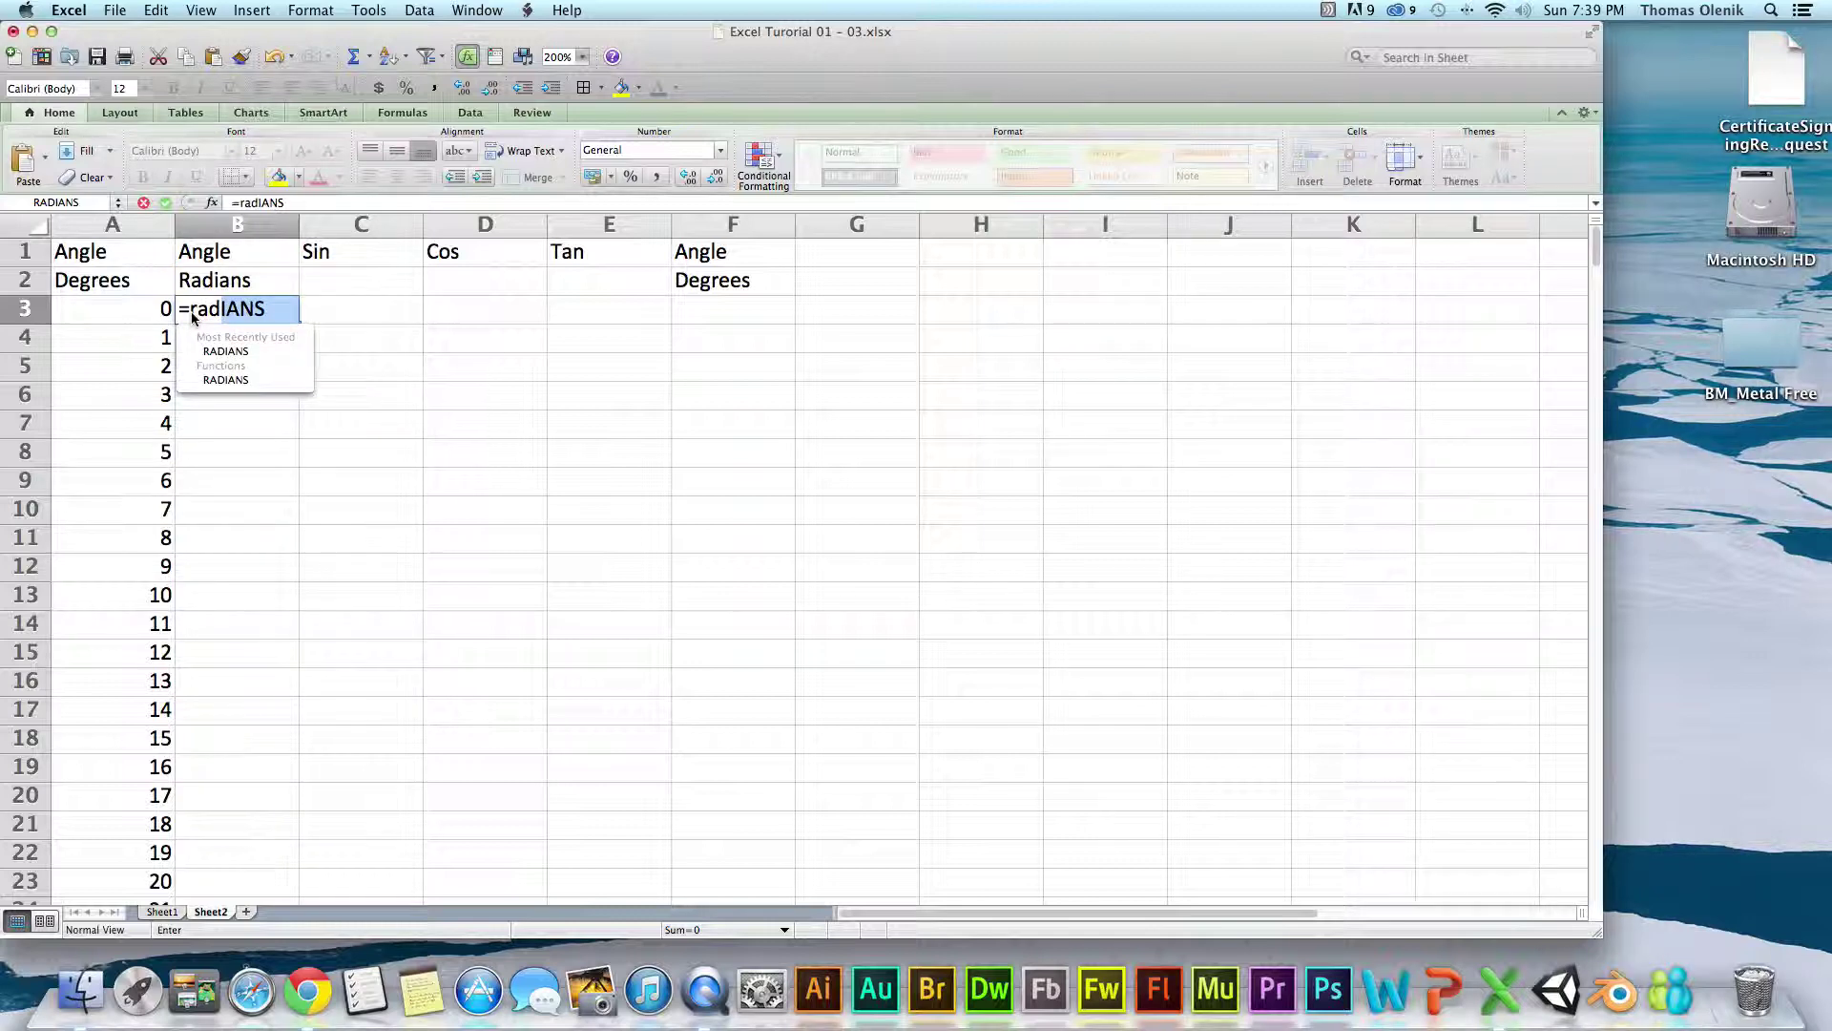
pyautogui.doubleClick(214, 352)
pyautogui.click(149, 314)
pyautogui.press('Return')
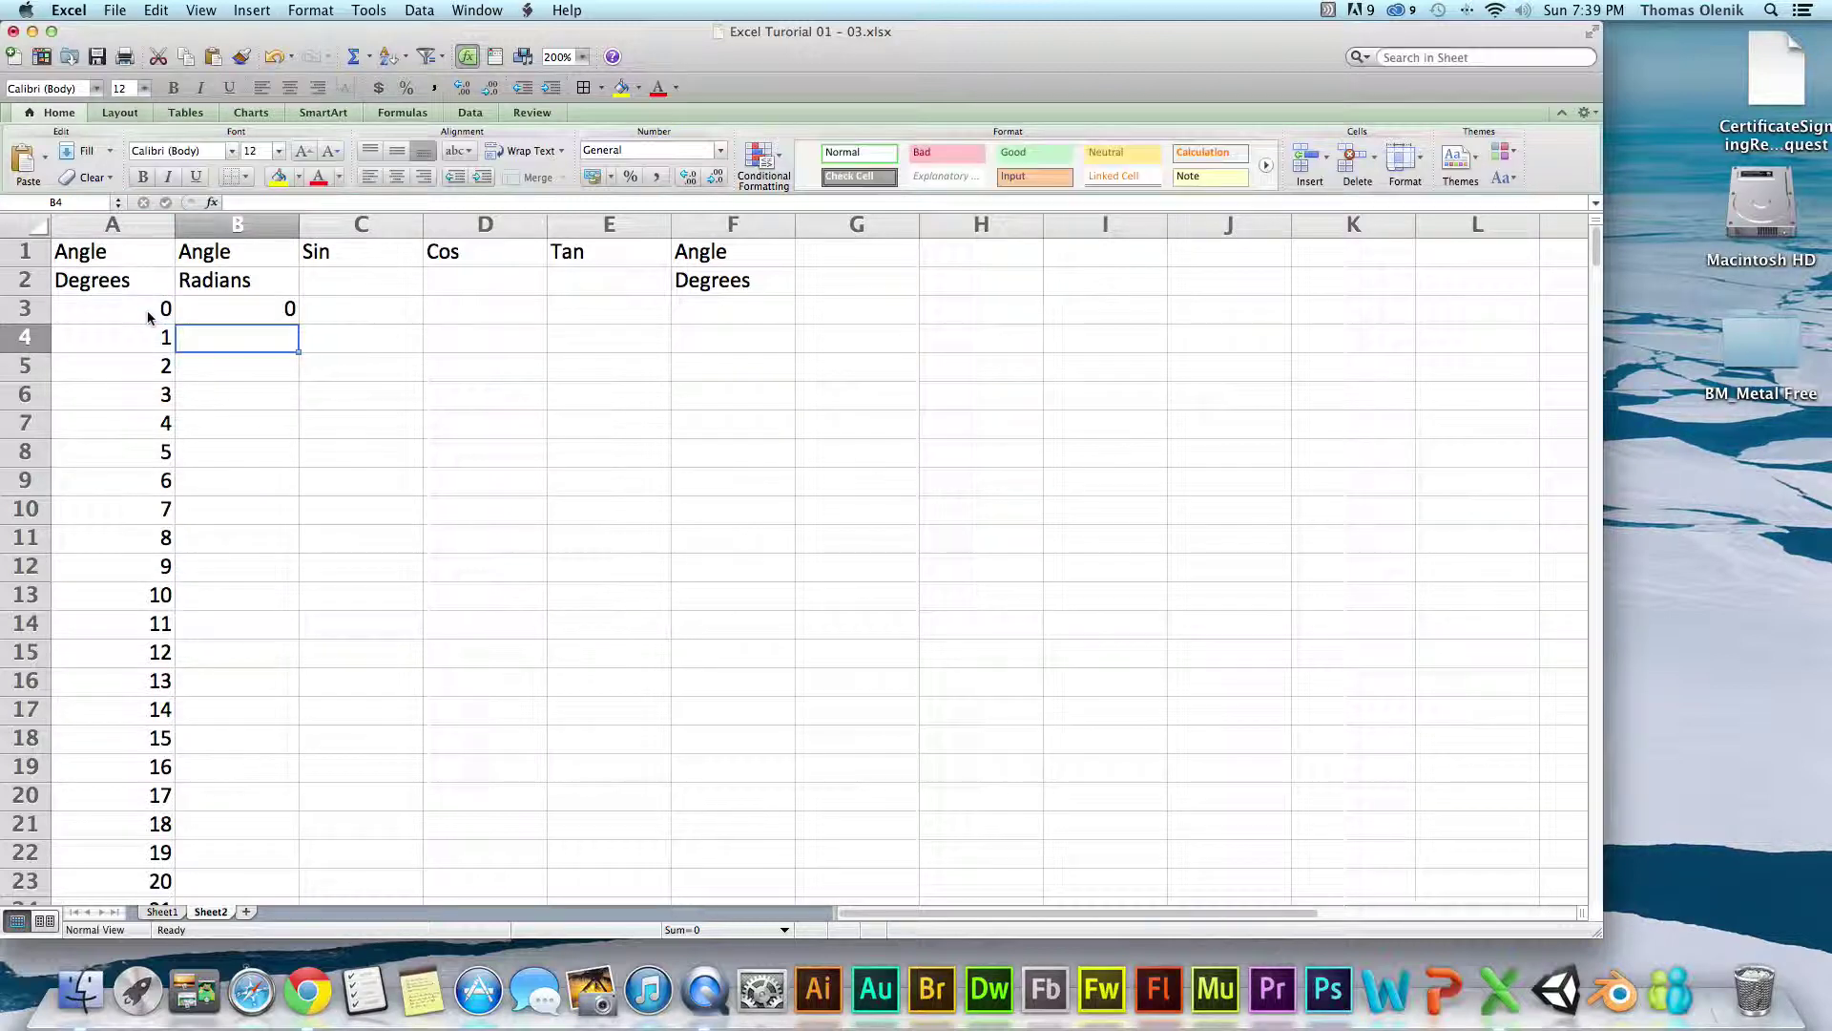
pyautogui.click(233, 284)
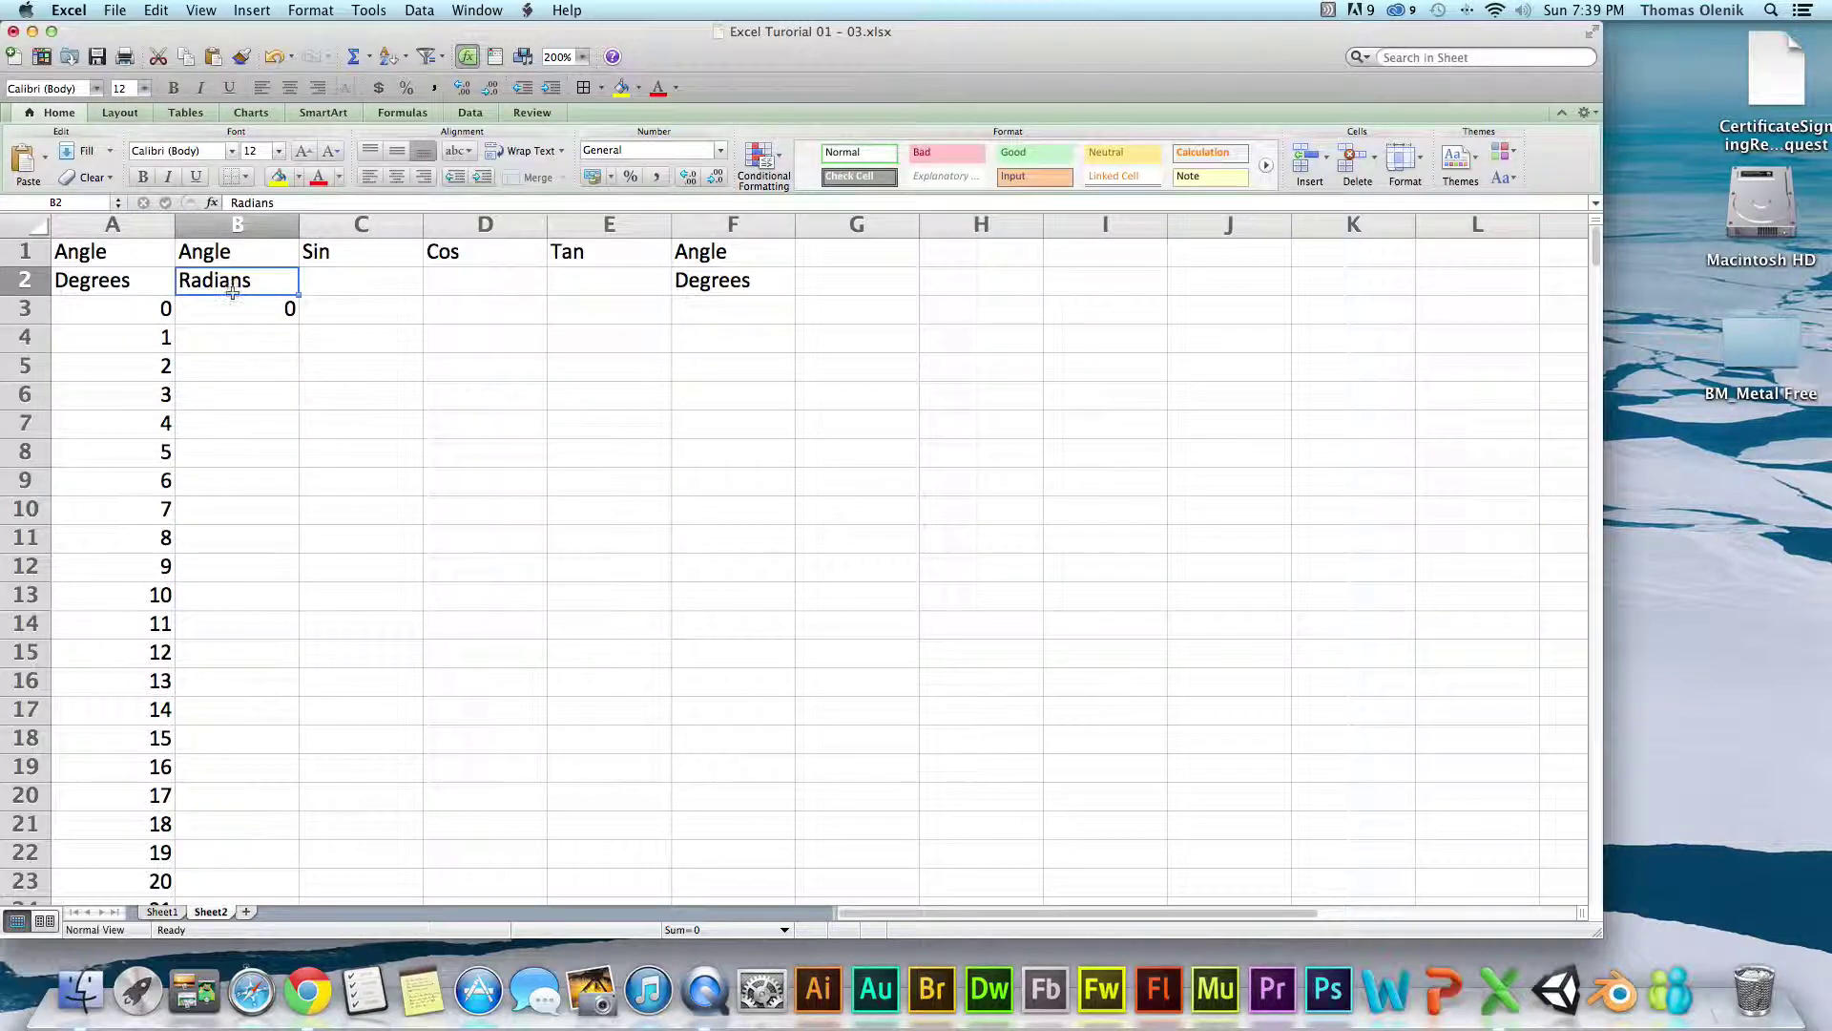
pyautogui.click(227, 313)
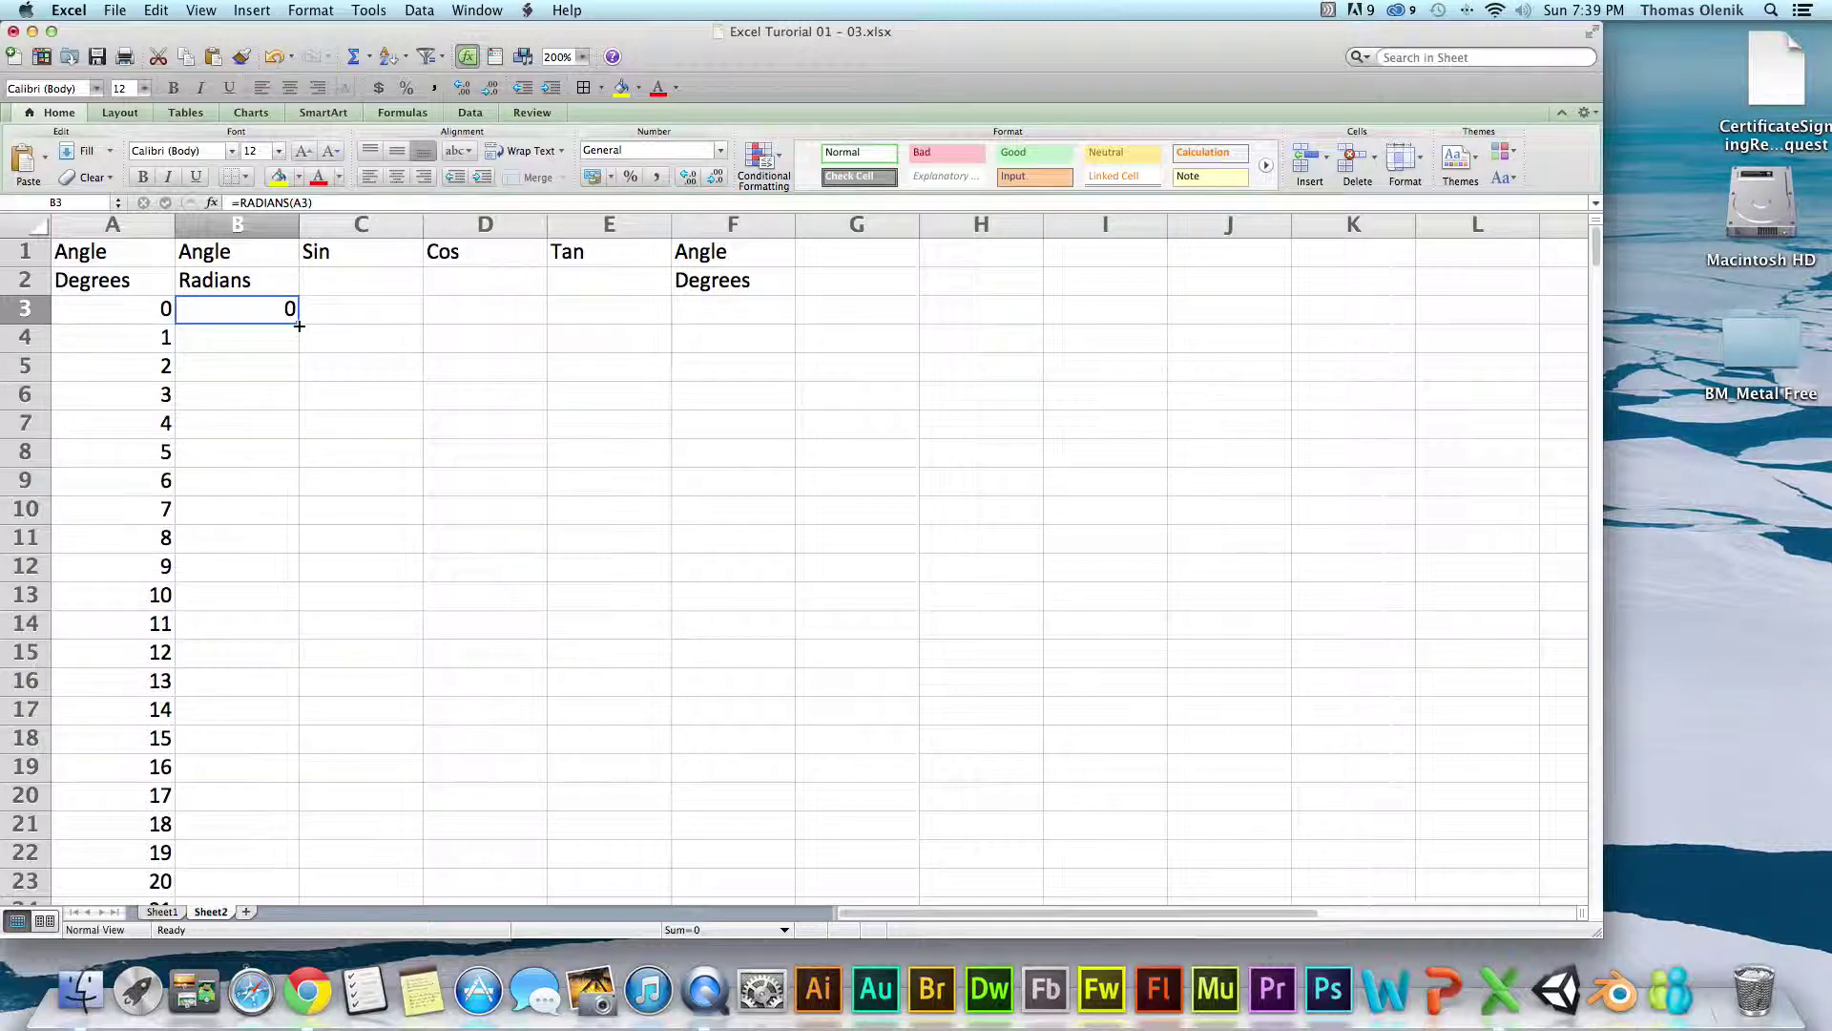
pyautogui.doubleClick(299, 326)
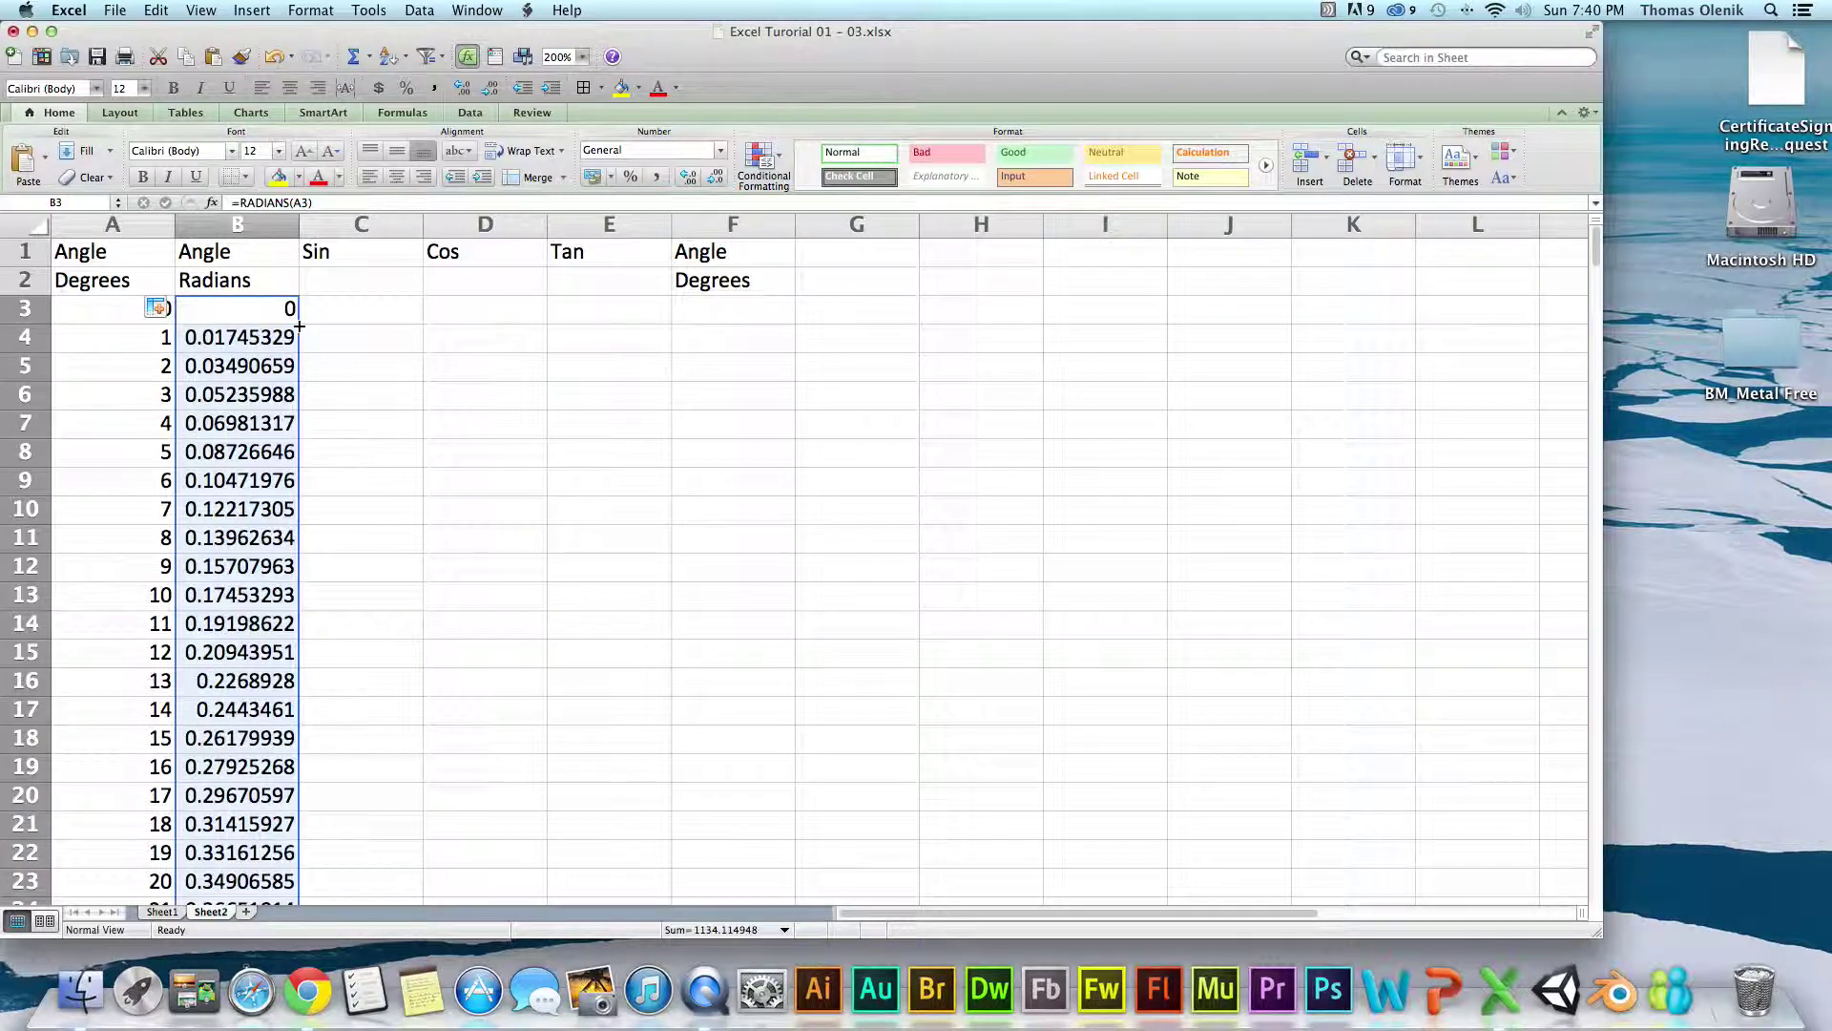
# - Enter =SIN(B3) in C3 and copy it down column C
pyautogui.click(407, 311)
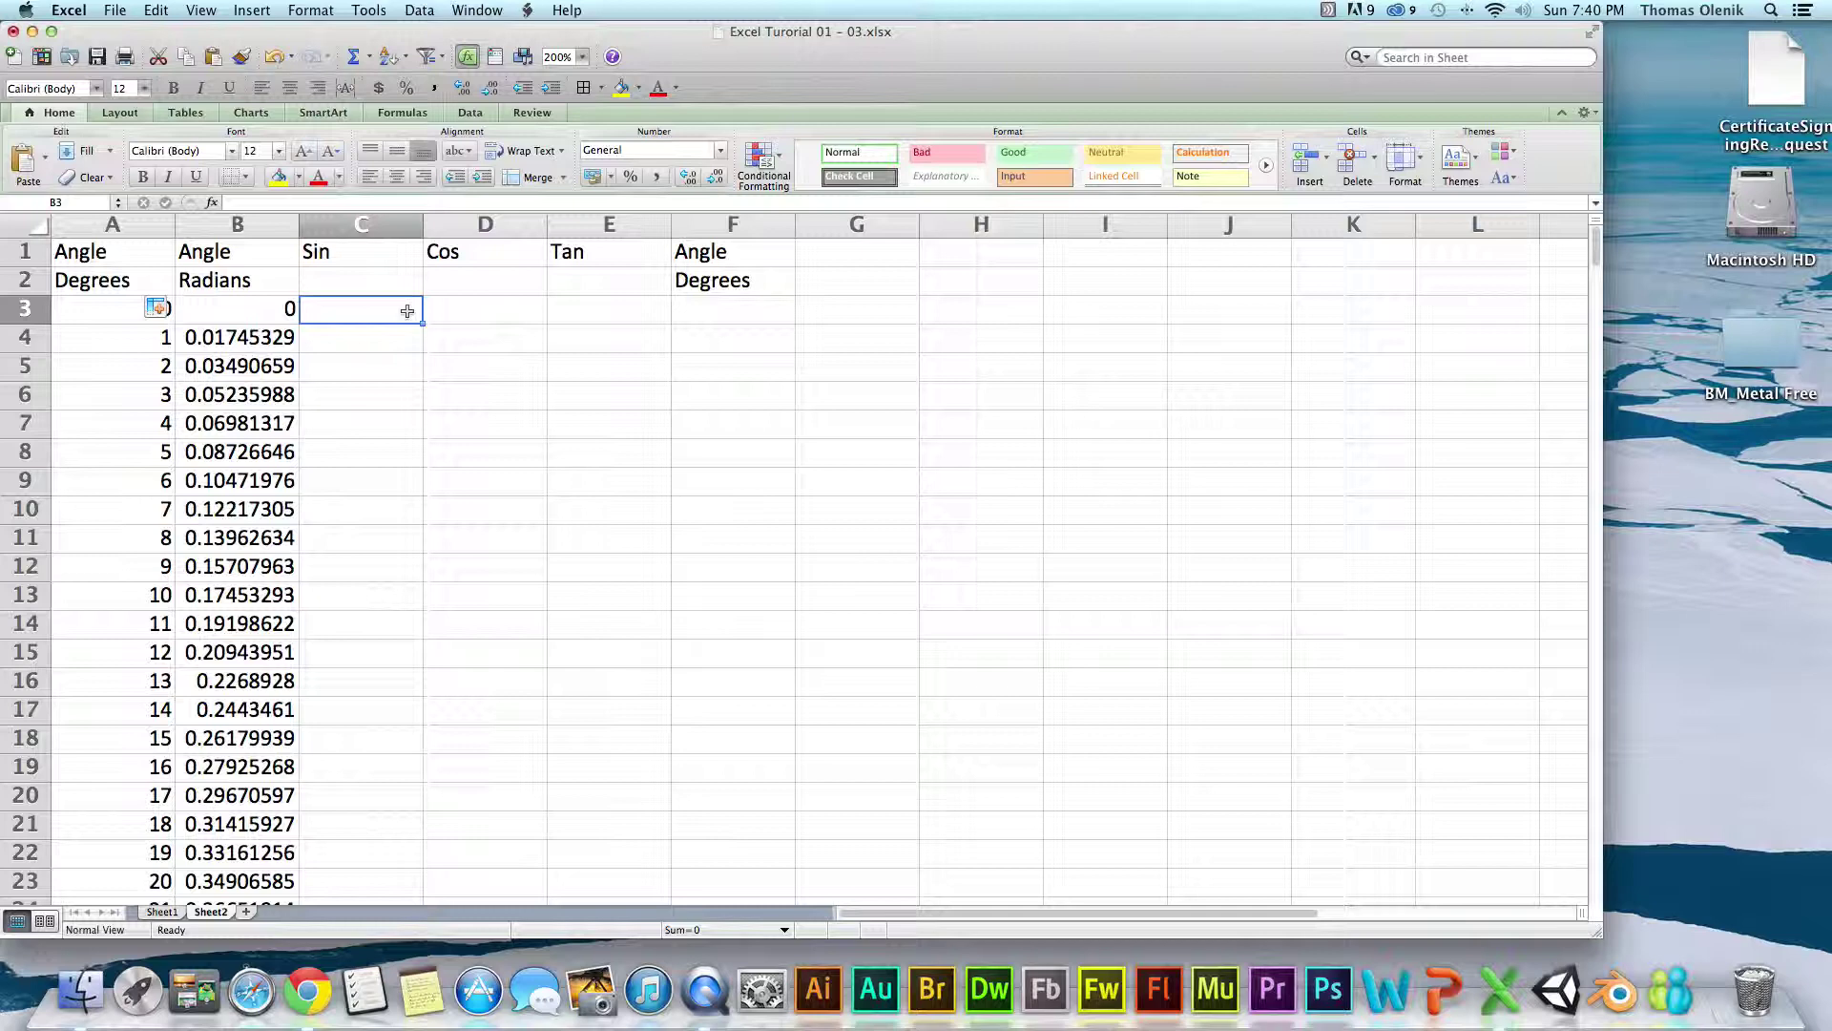
pyautogui.write('=')
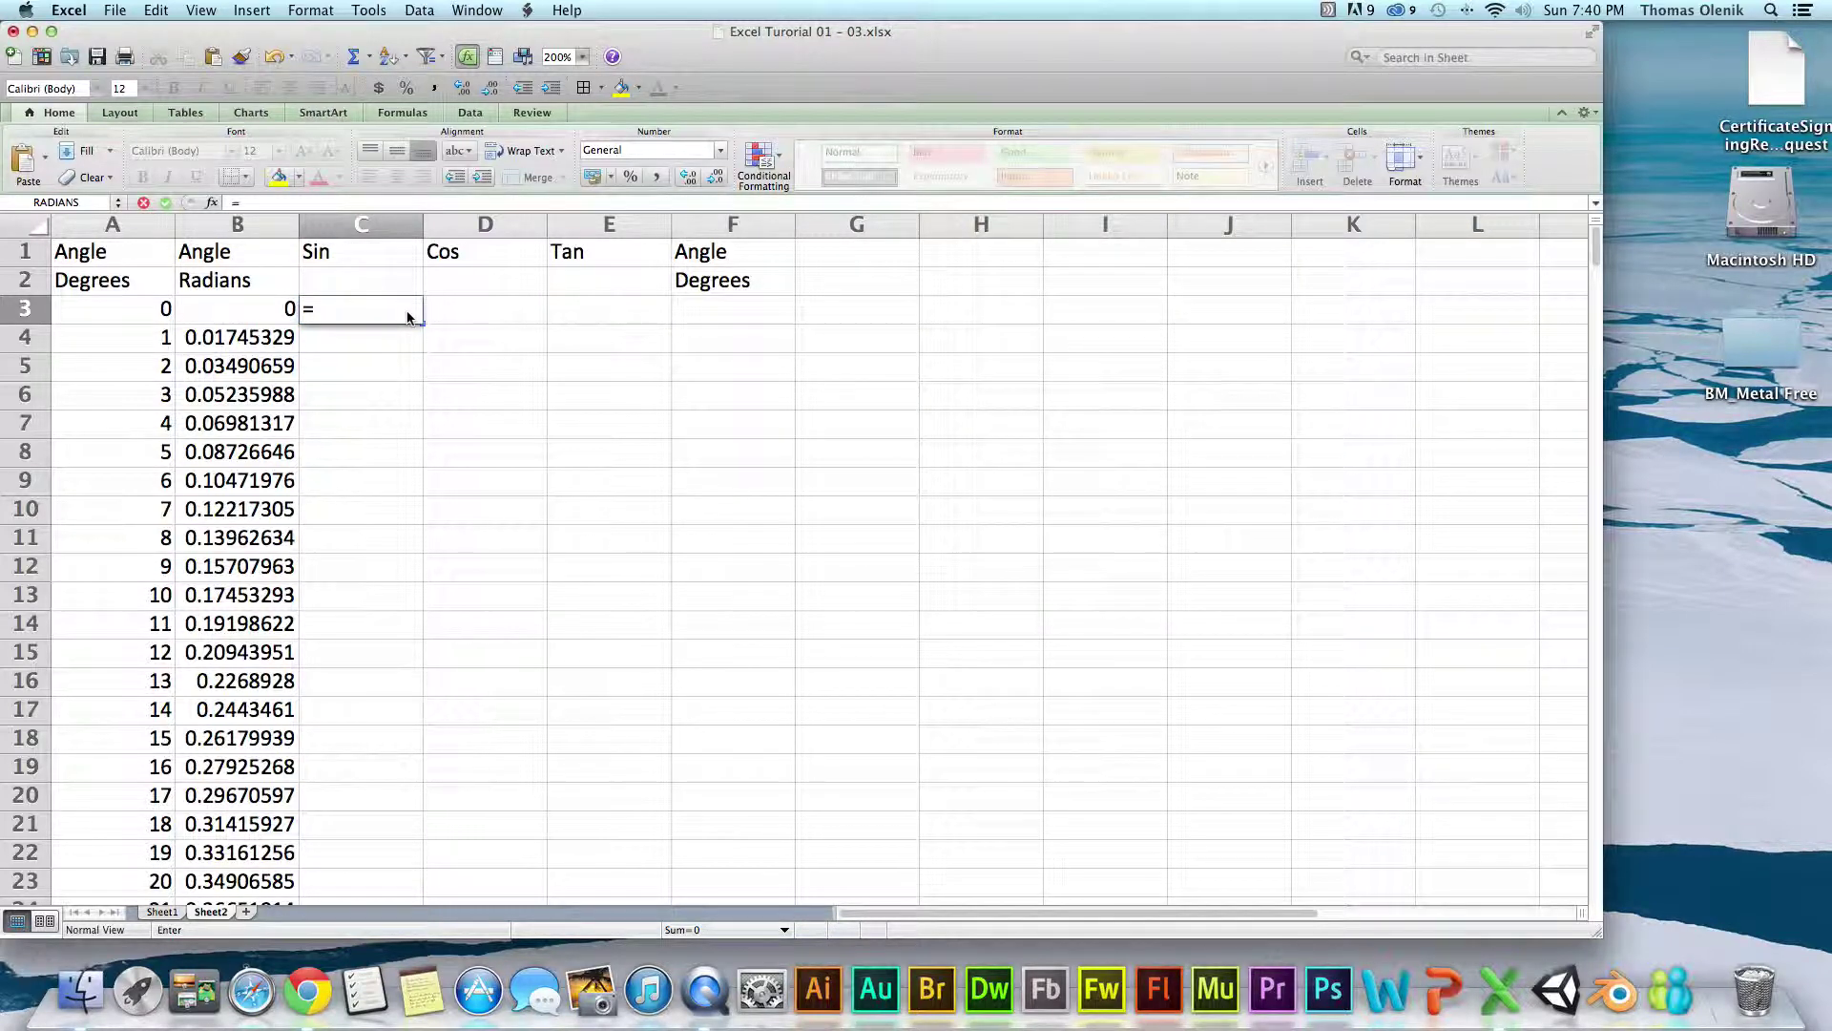
pyautogui.write('siN')
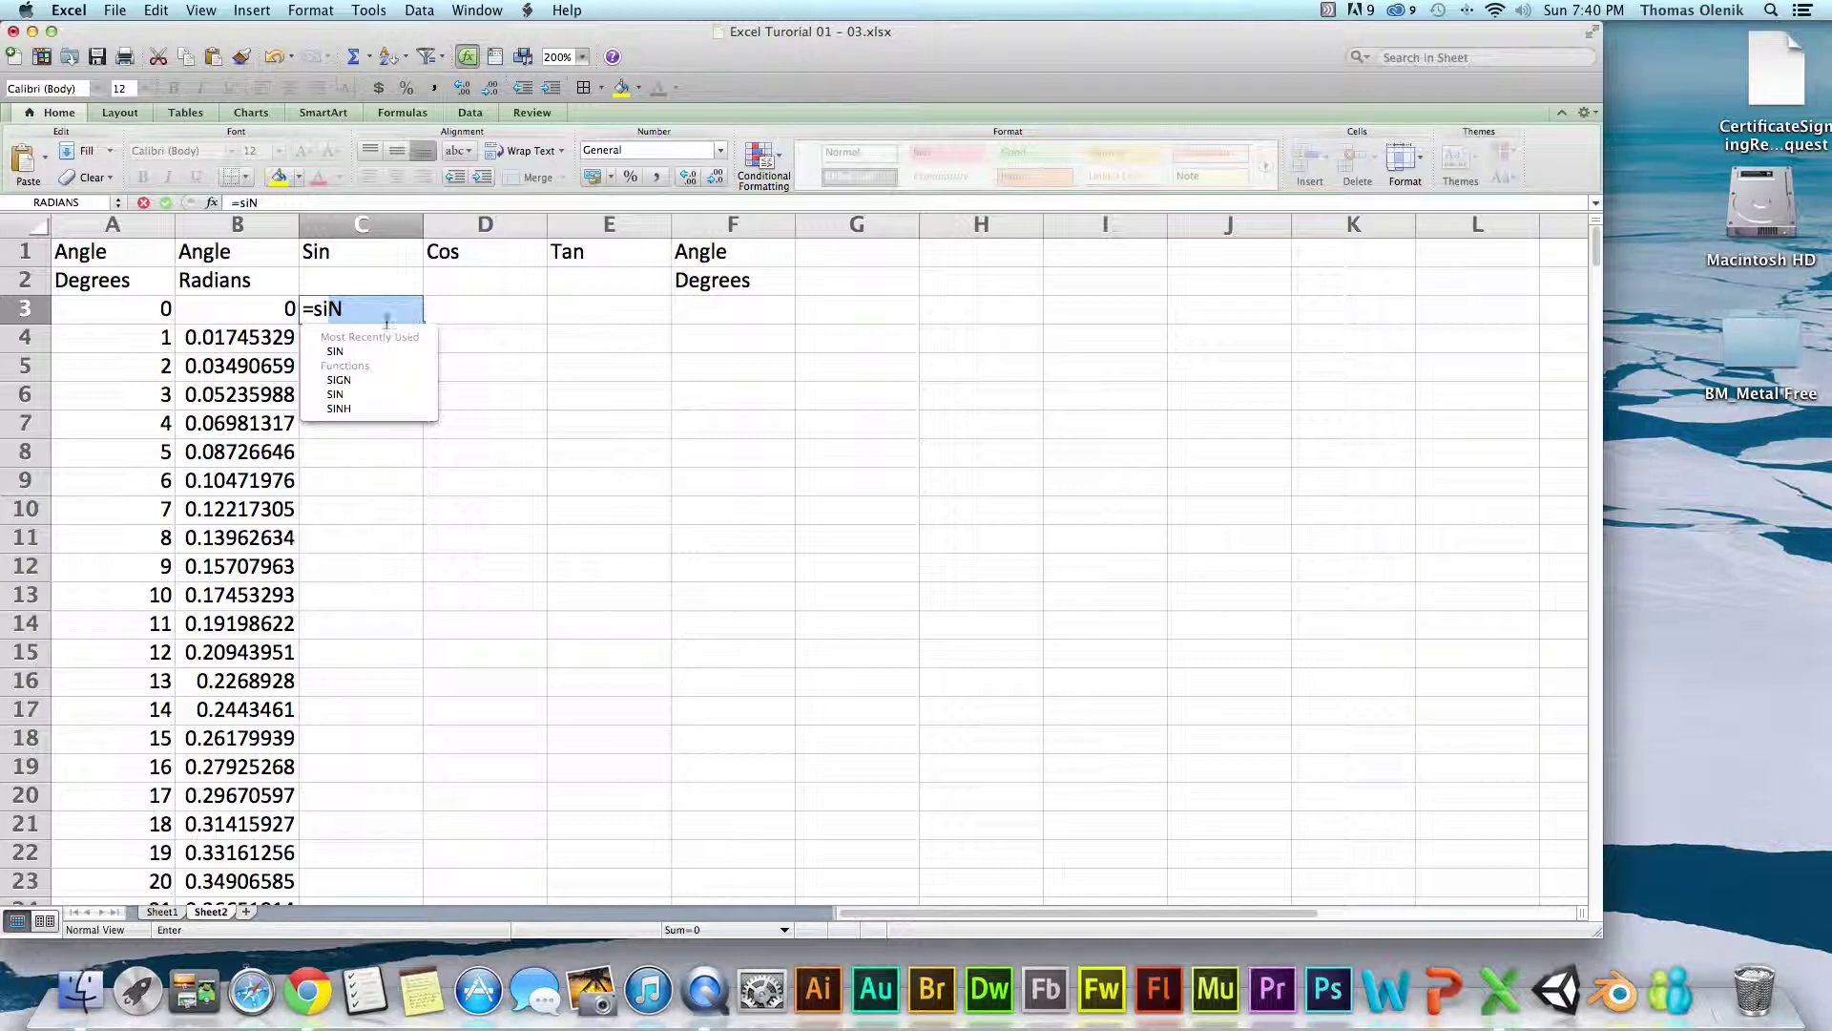
pyautogui.doubleClick(372, 352)
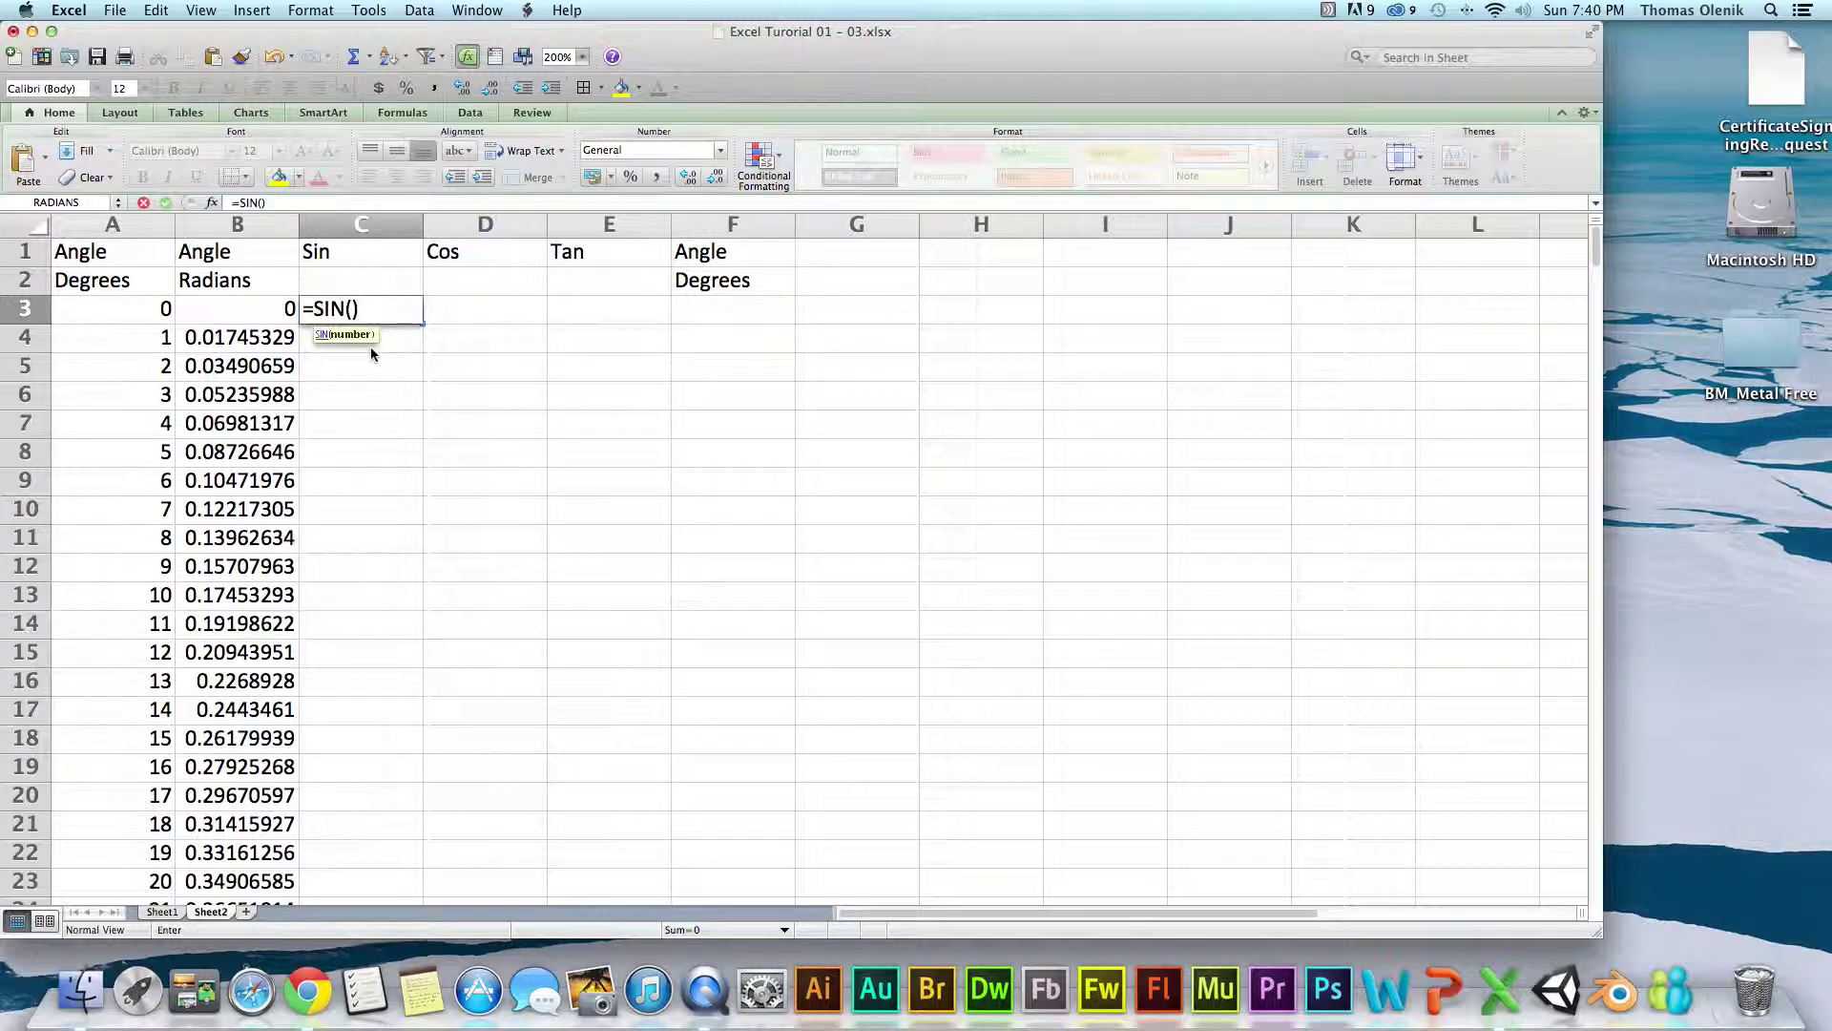
pyautogui.click(240, 308)
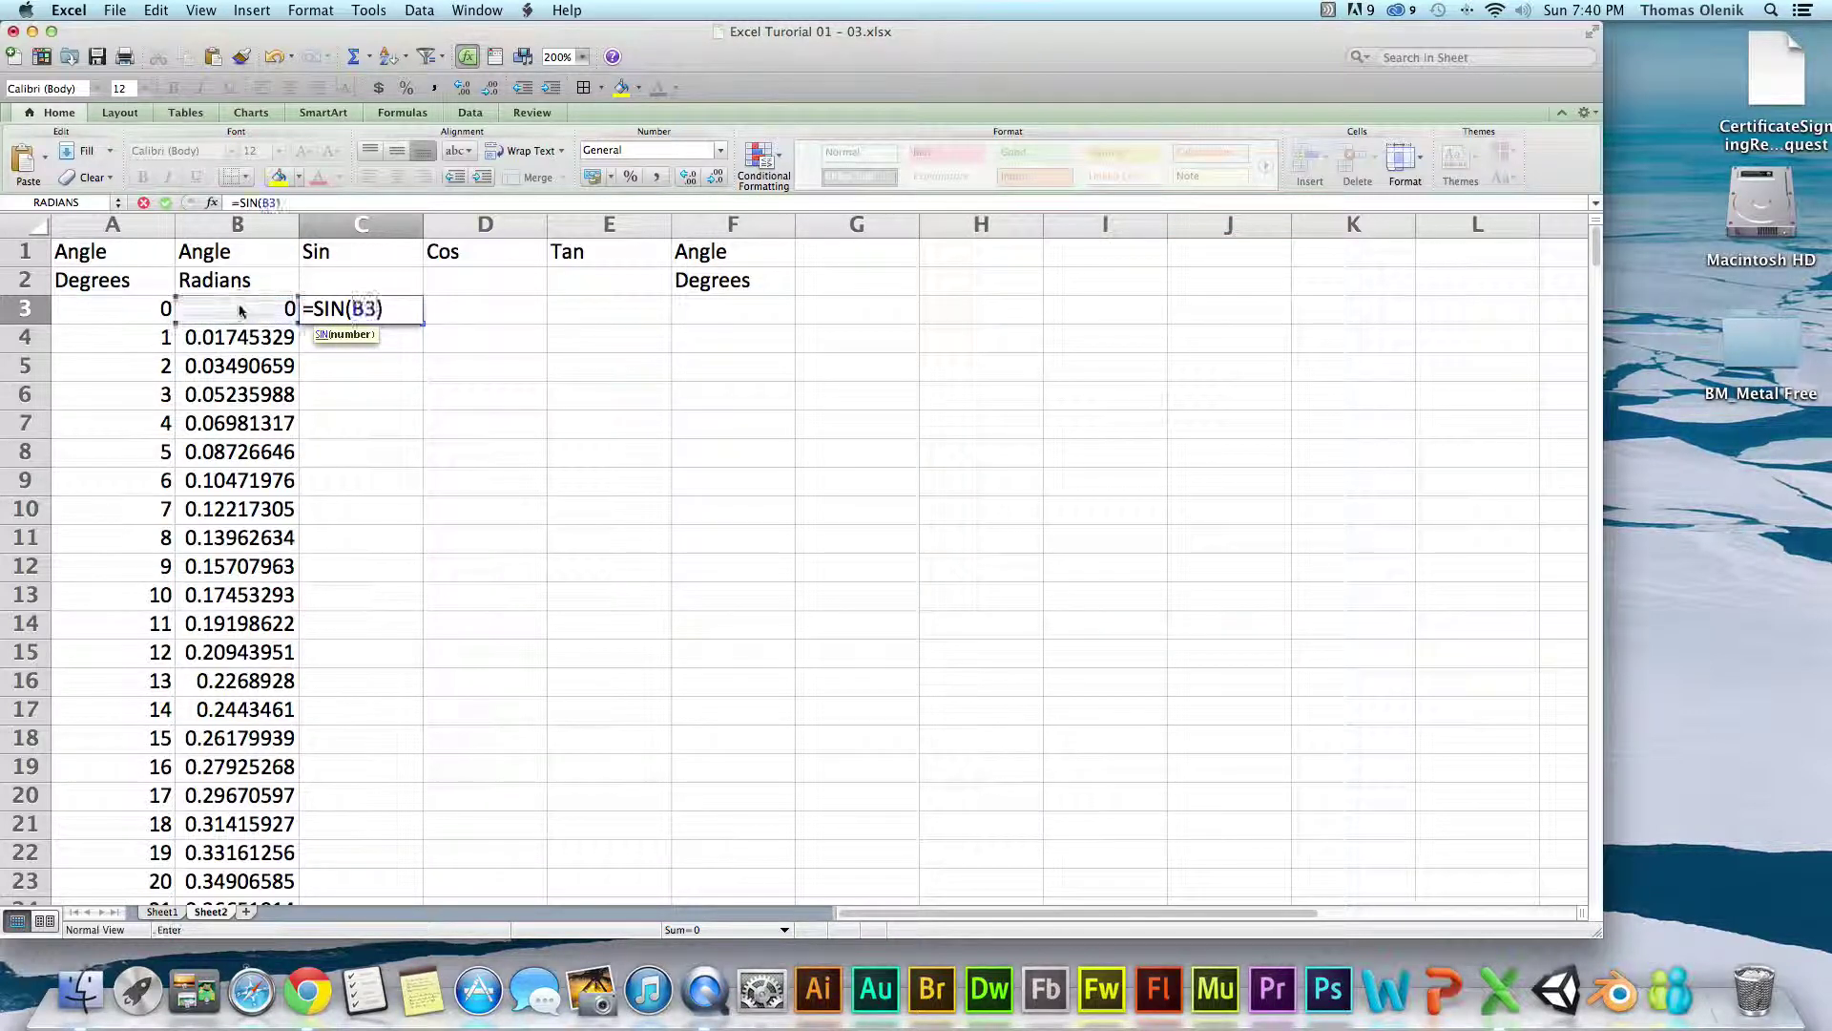
pyautogui.press('Return')
pyautogui.click(348, 308)
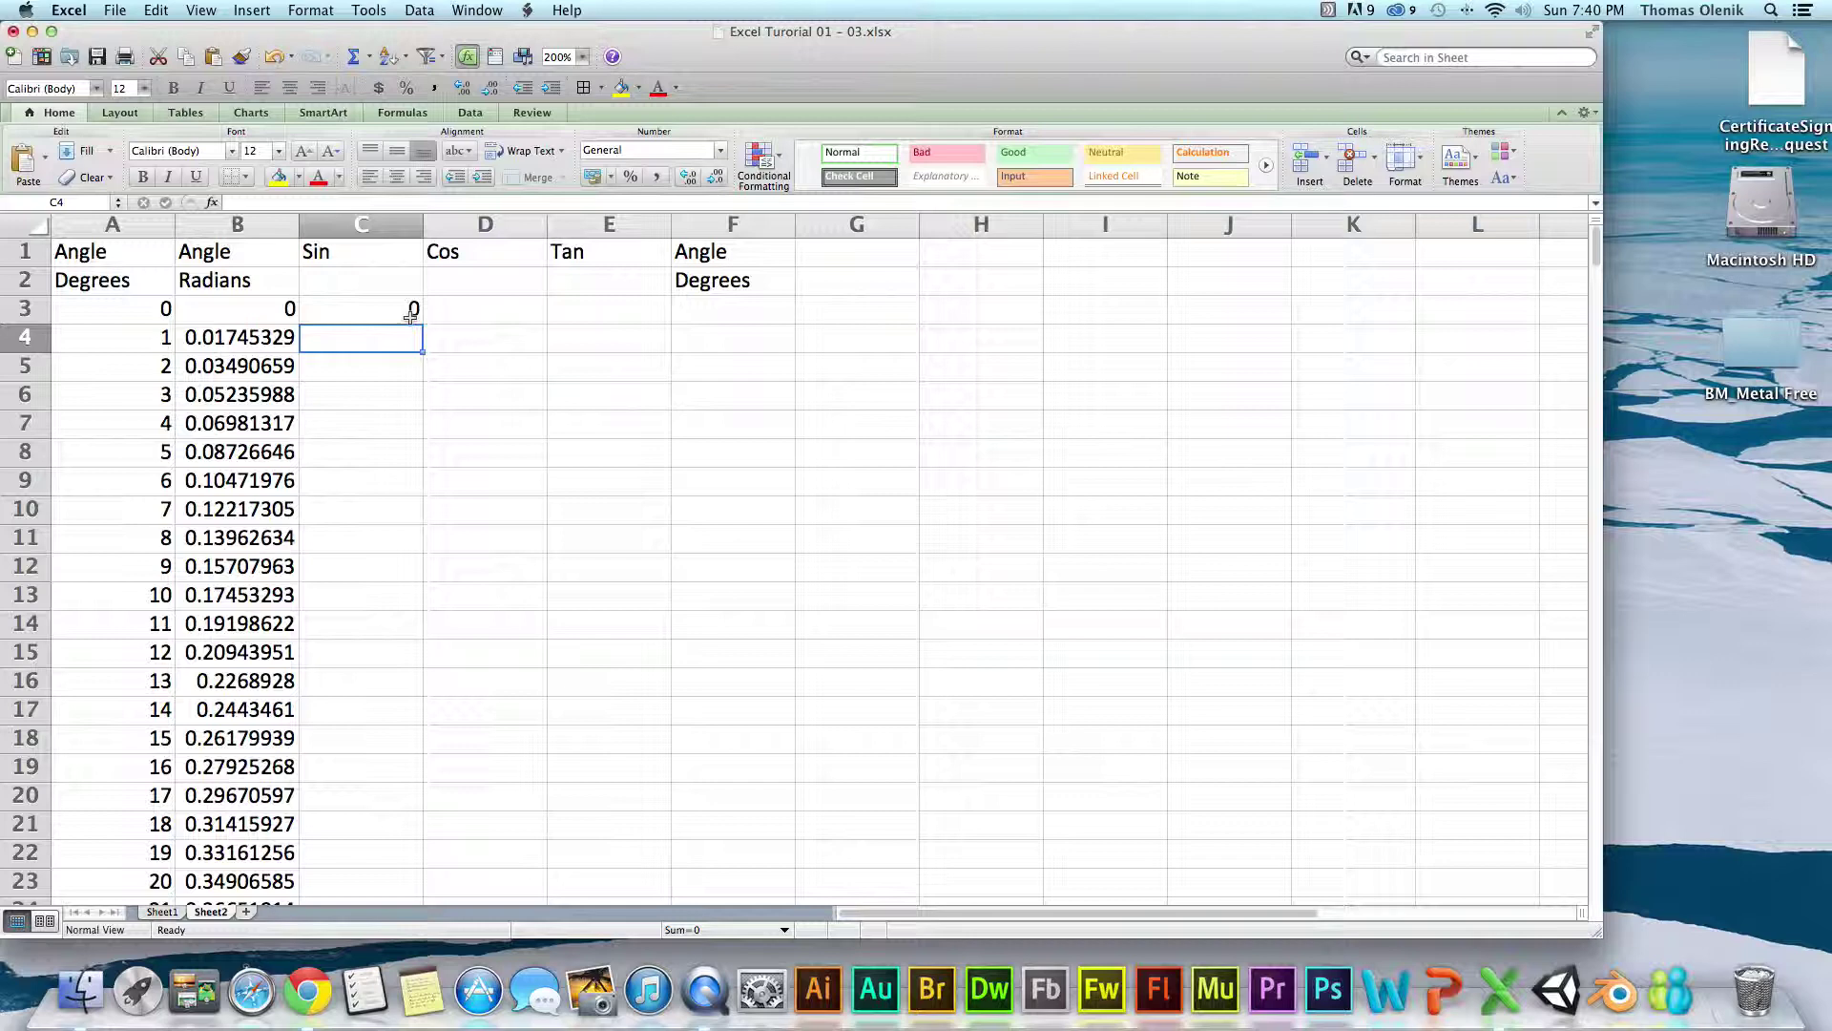
pyautogui.doubleClick(423, 324)
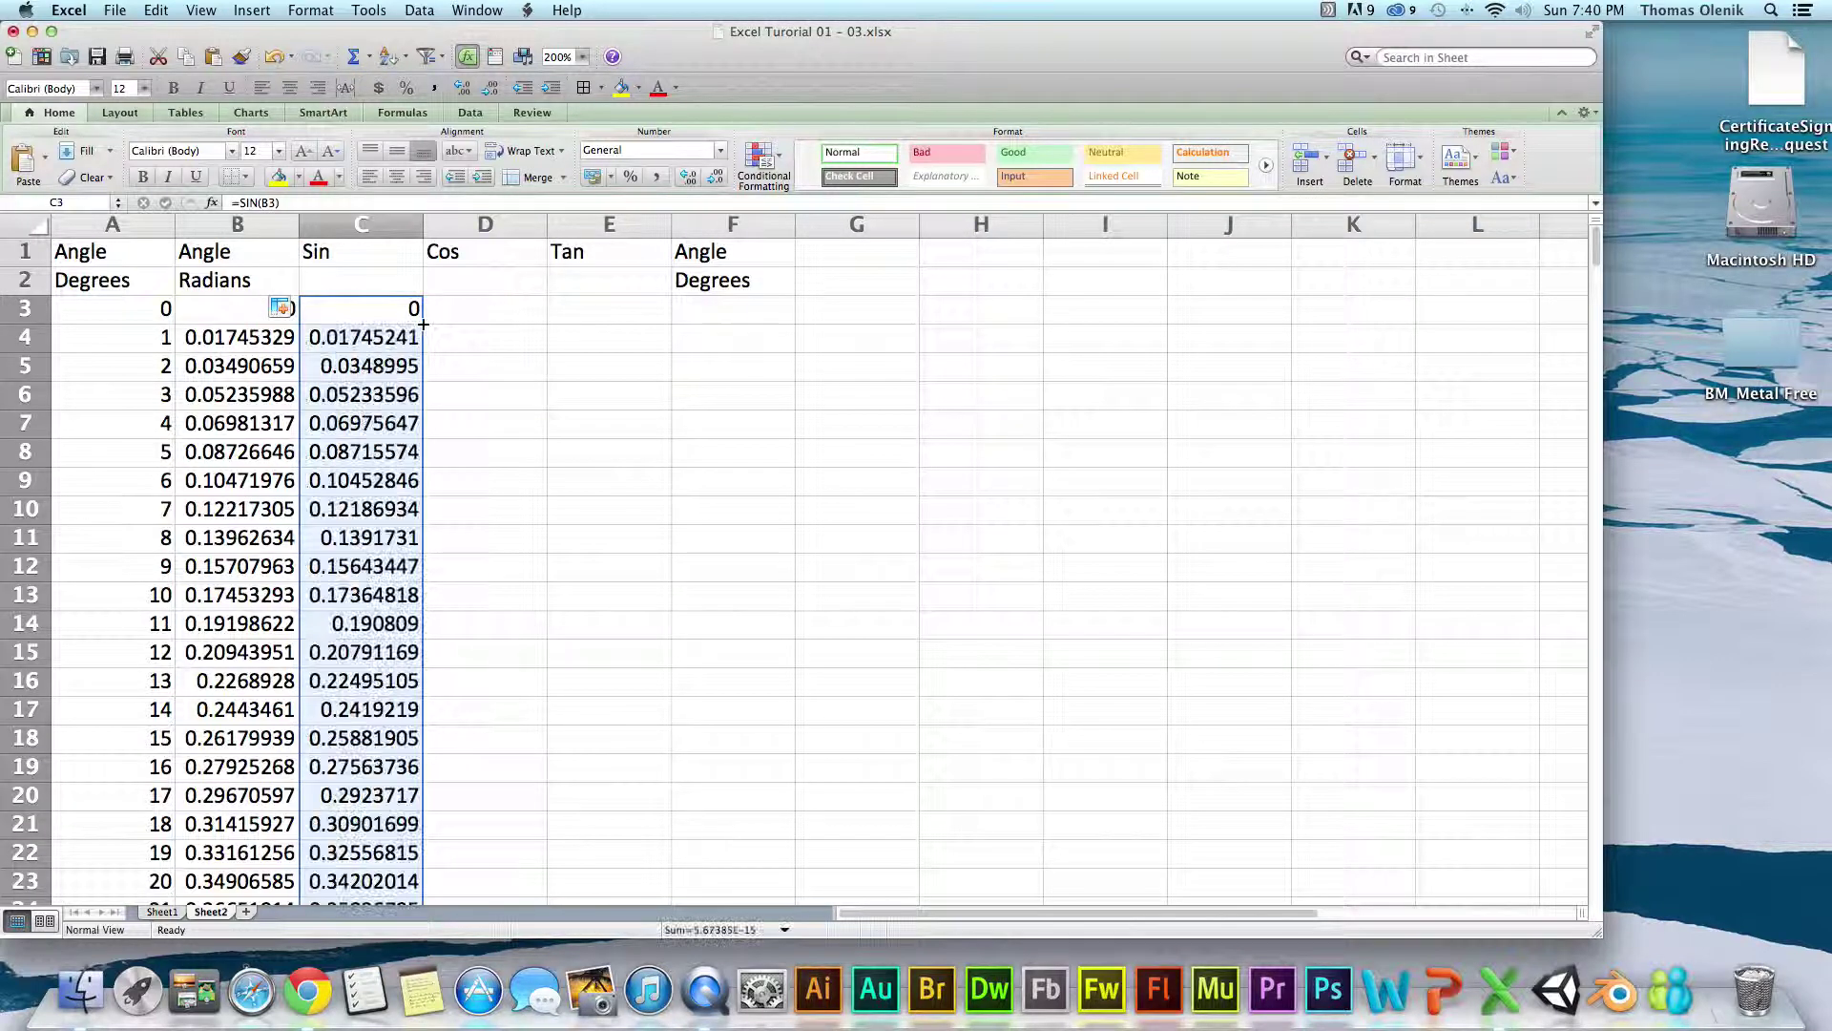
pyautogui.click(483, 340)
# - Enter =COS(B3) in D3 and copy it down column D
pyautogui.click(486, 302)
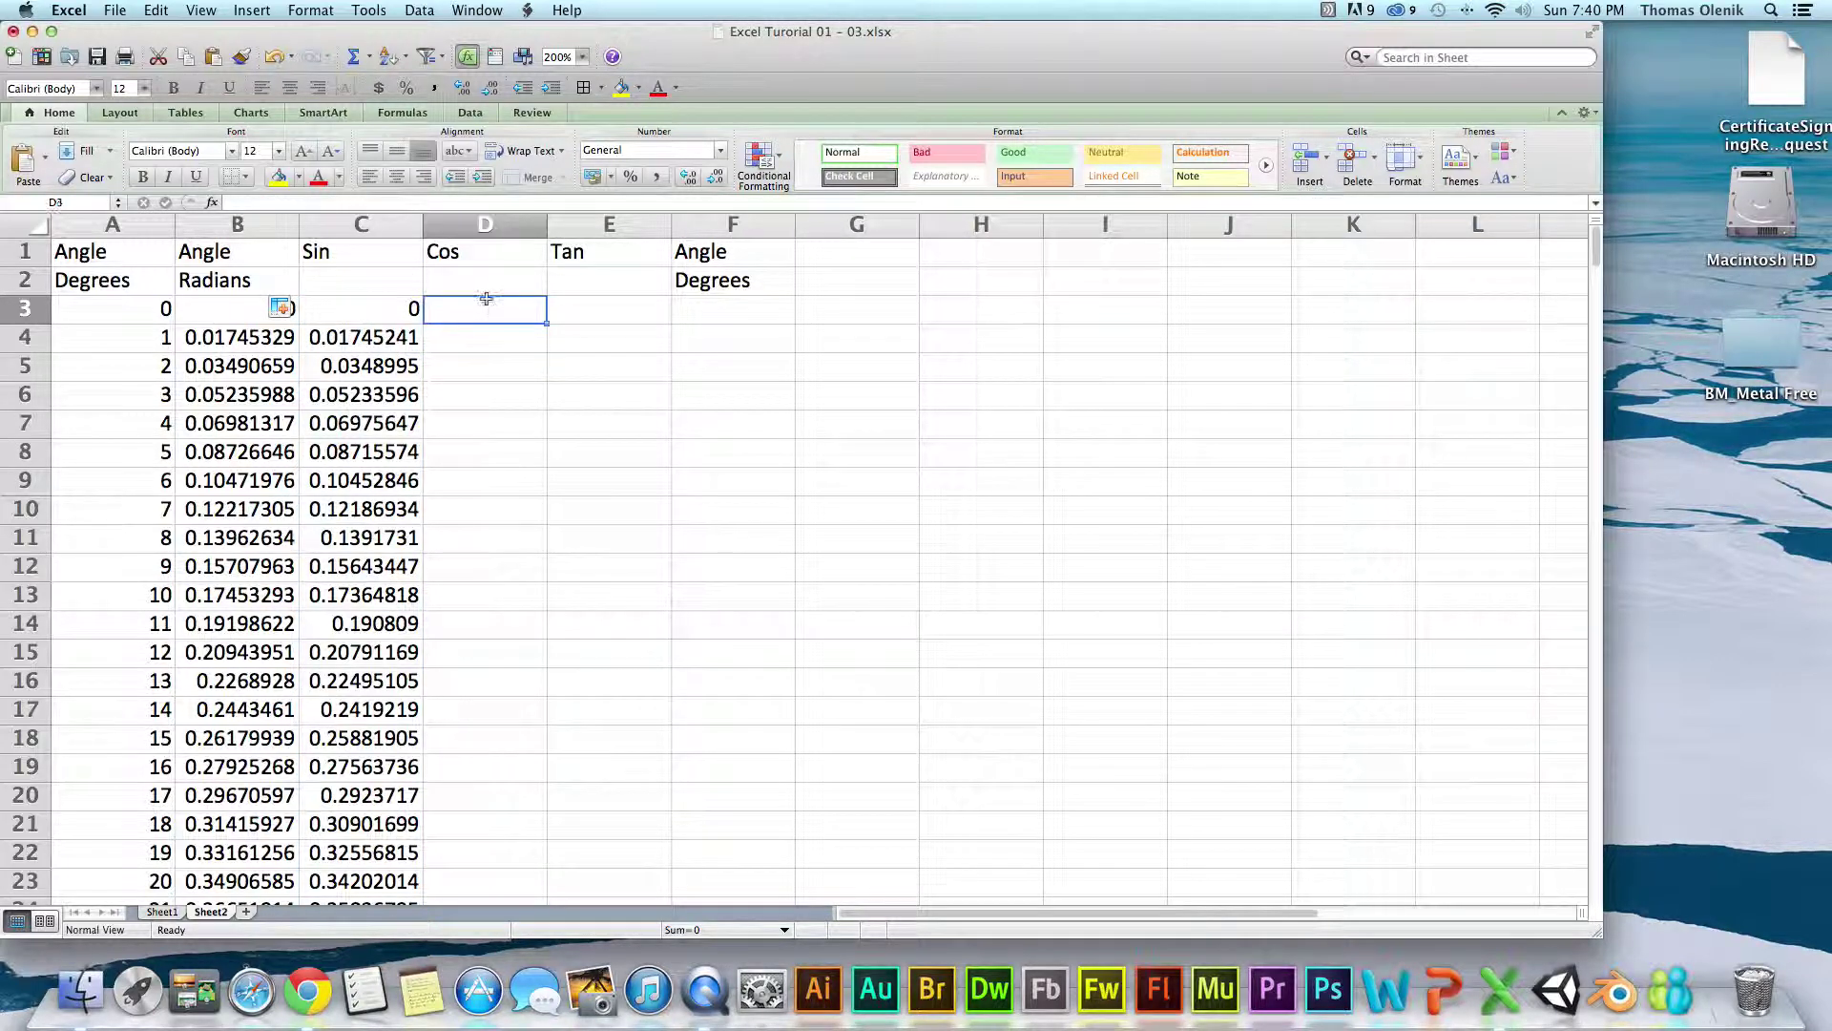
pyautogui.write('=co')
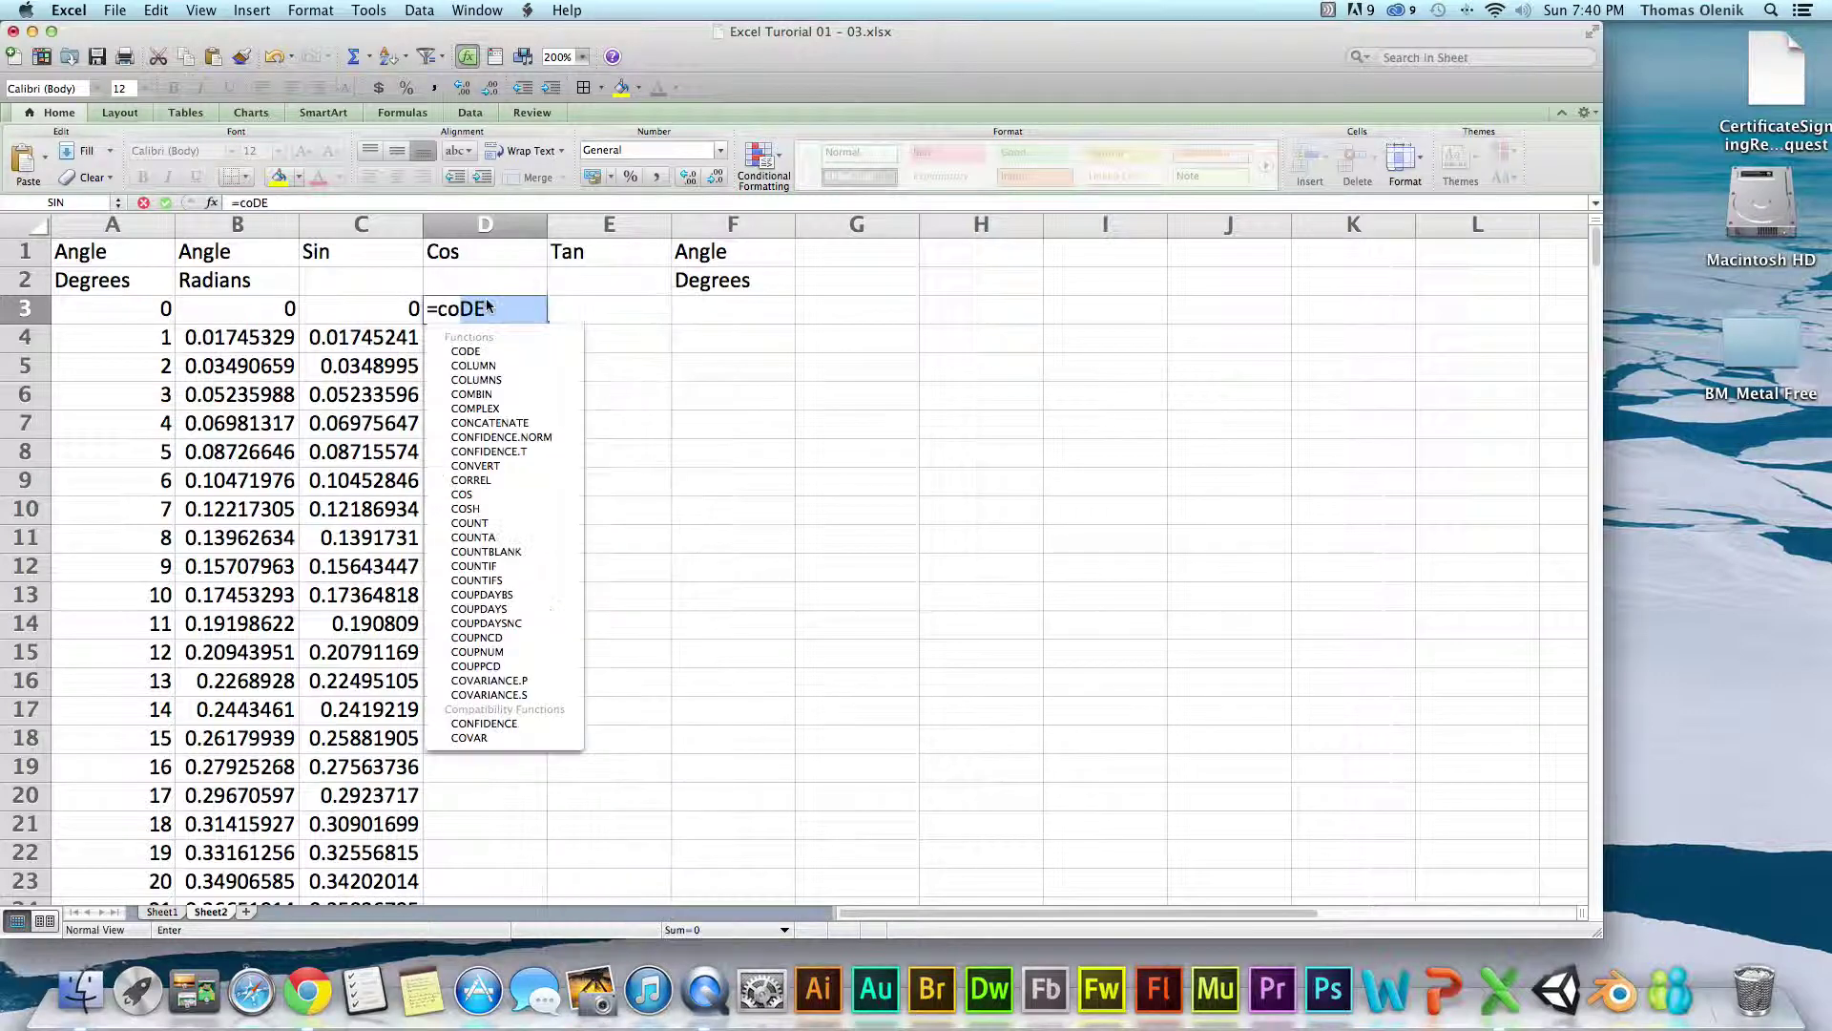
pyautogui.write('s')
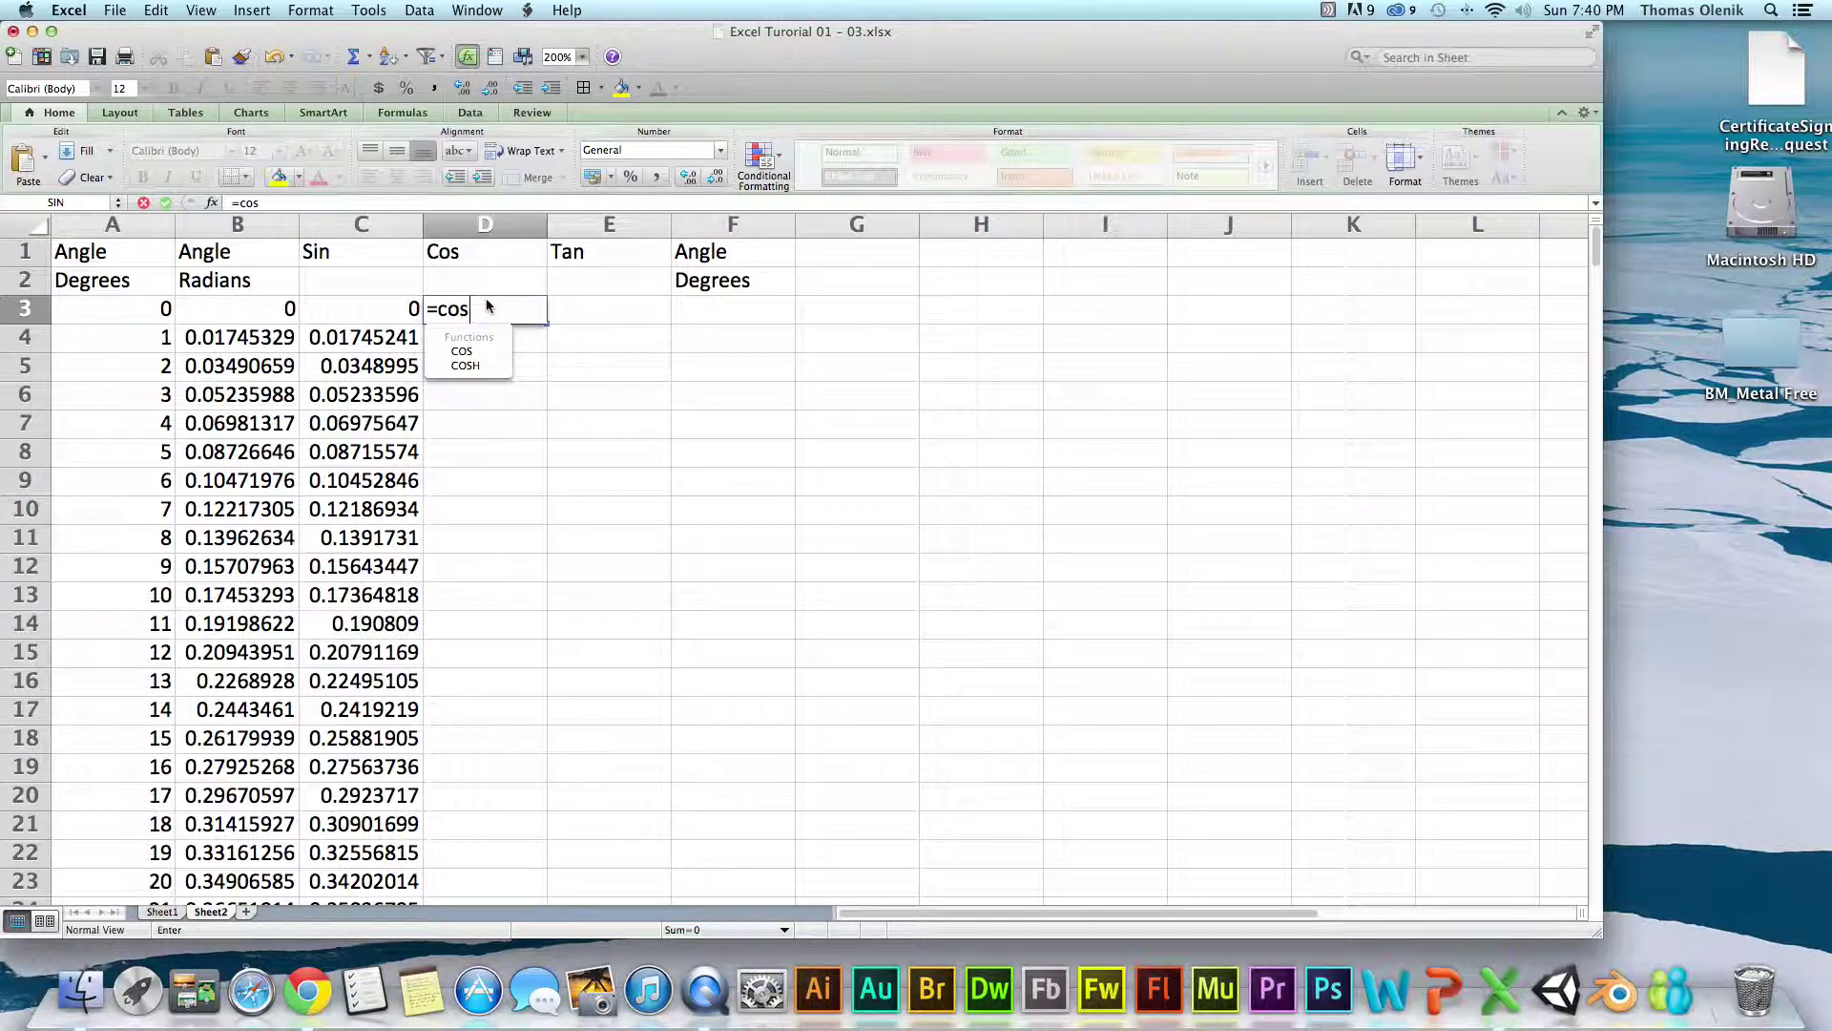
pyautogui.doubleClick(477, 351)
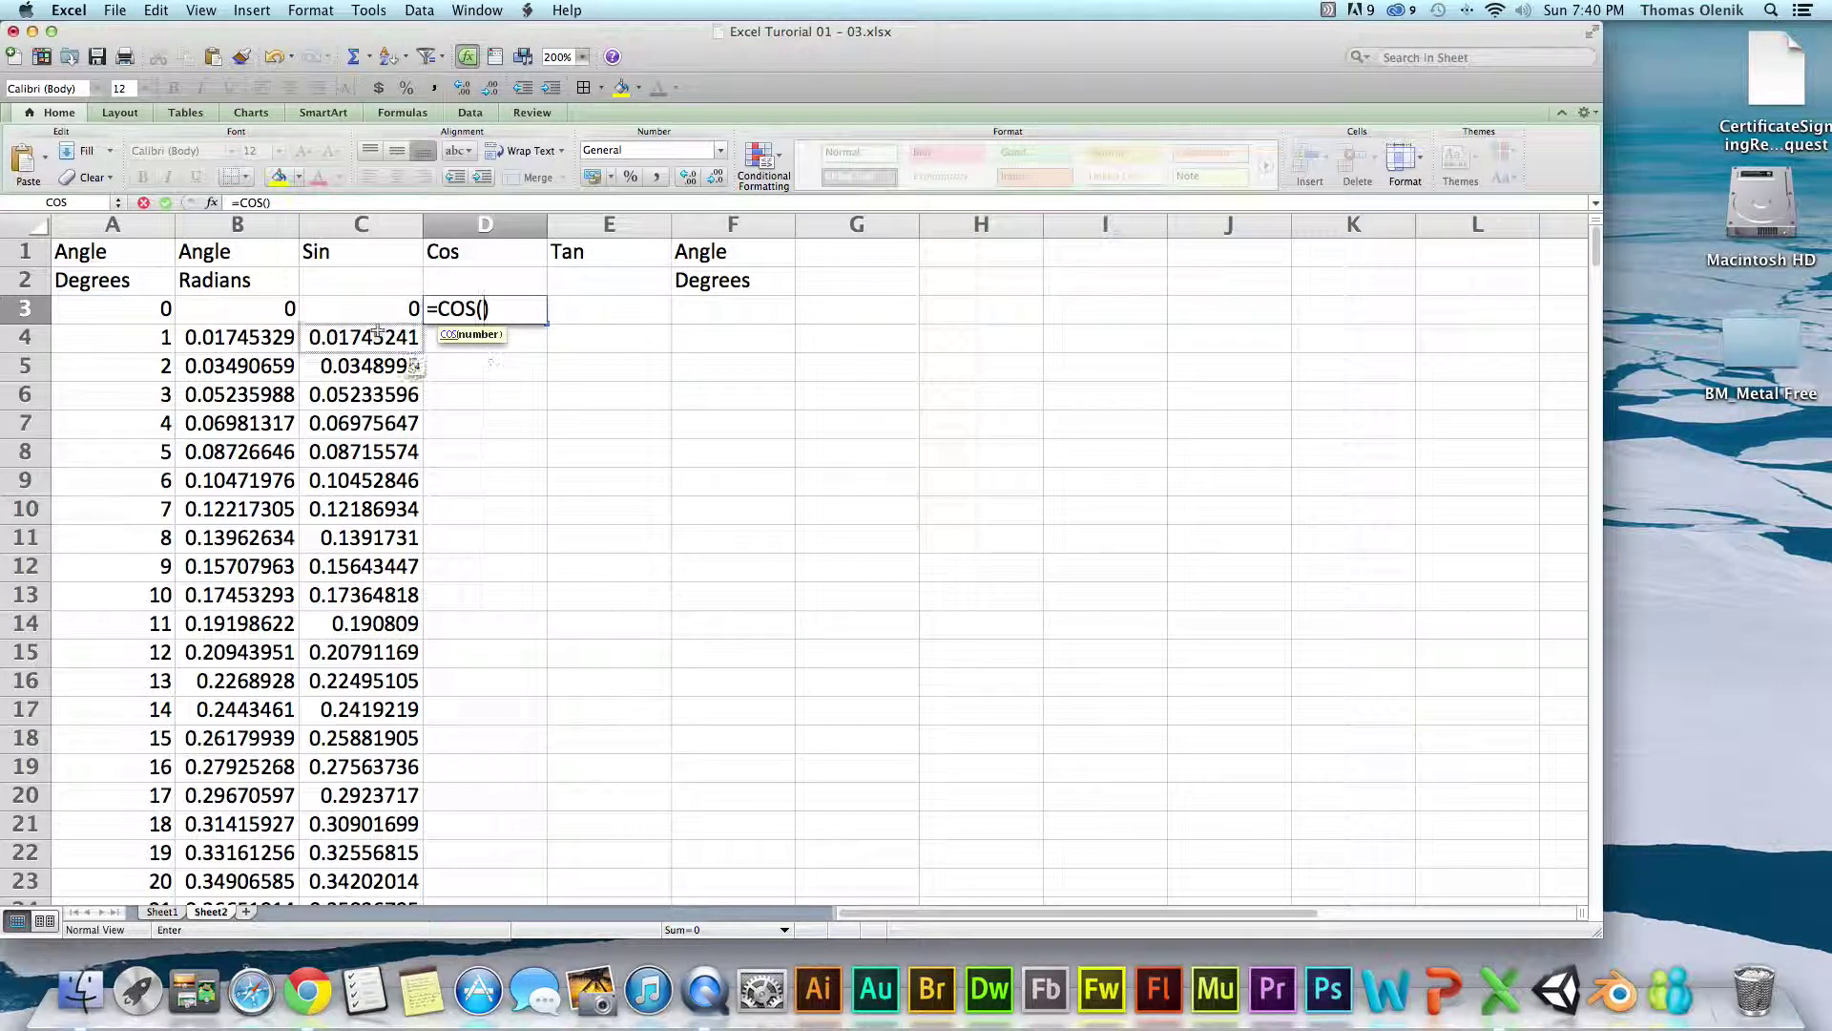
pyautogui.click(275, 313)
pyautogui.press('Return')
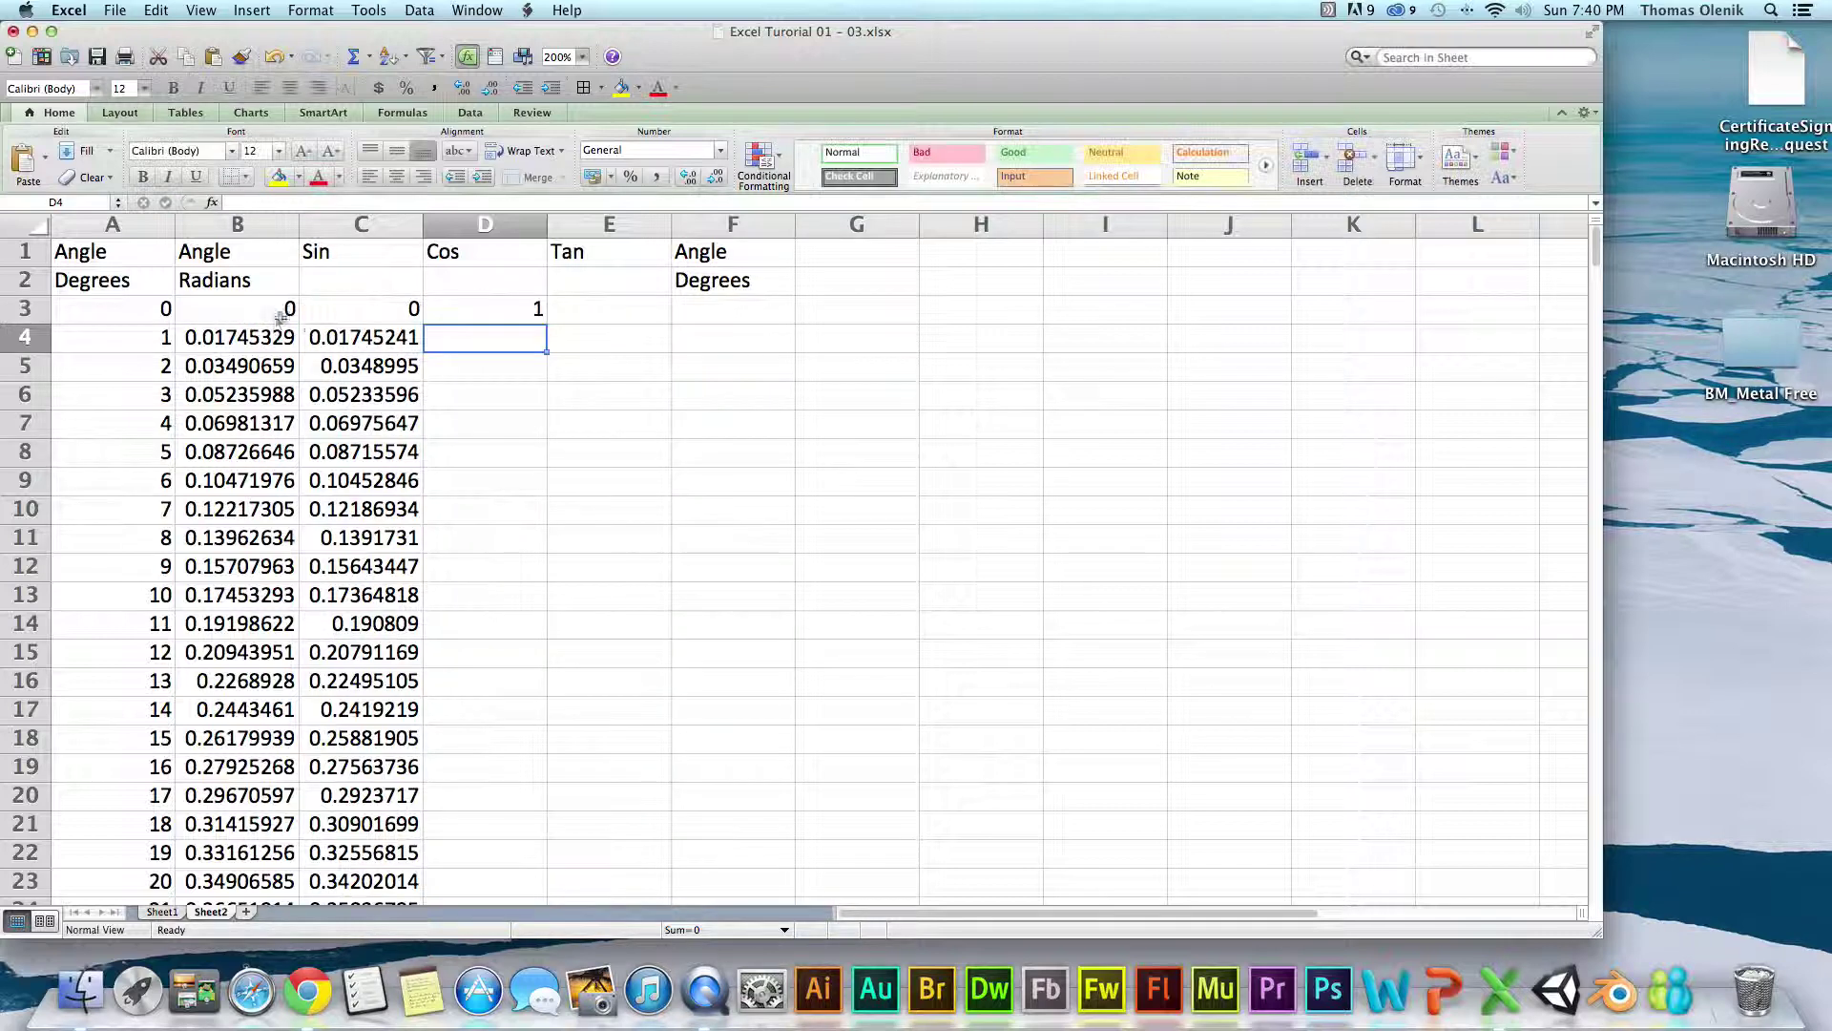
pyautogui.click(465, 315)
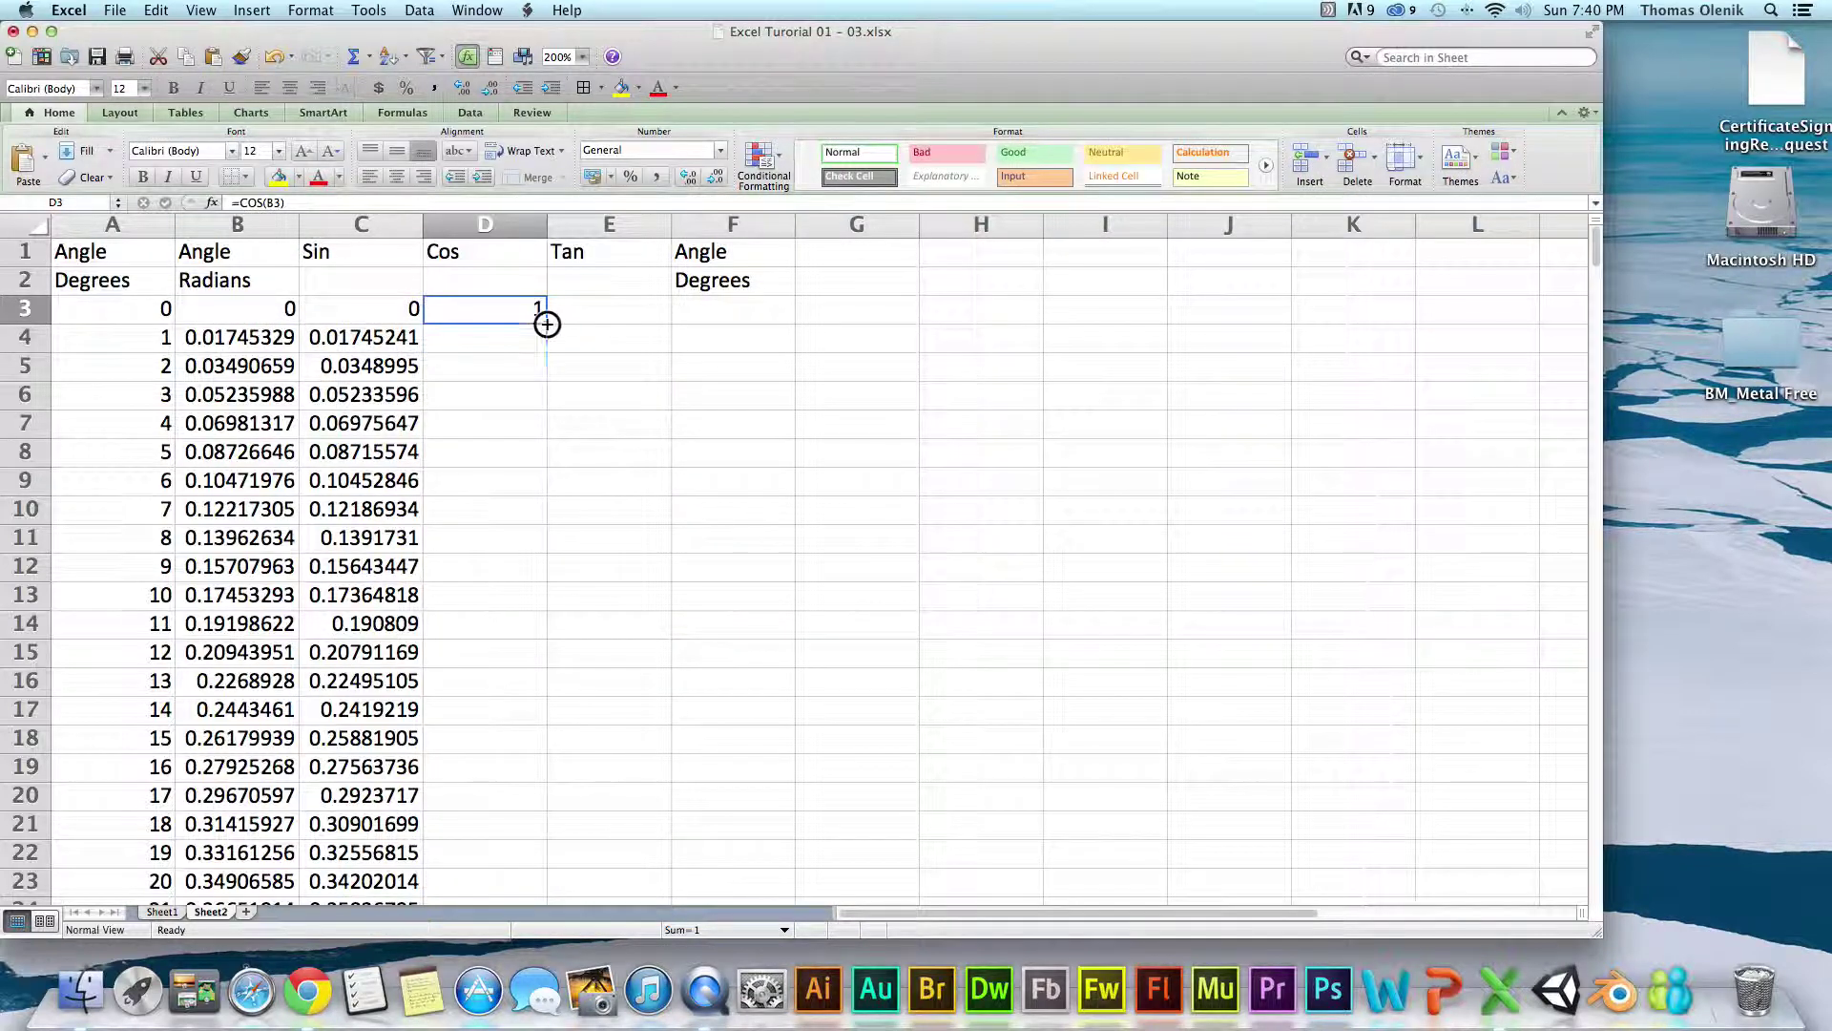
pyautogui.doubleClick(546, 322)
# - Enter =TAN(B3) in E3 and copy it down column E
pyautogui.click(611, 310)
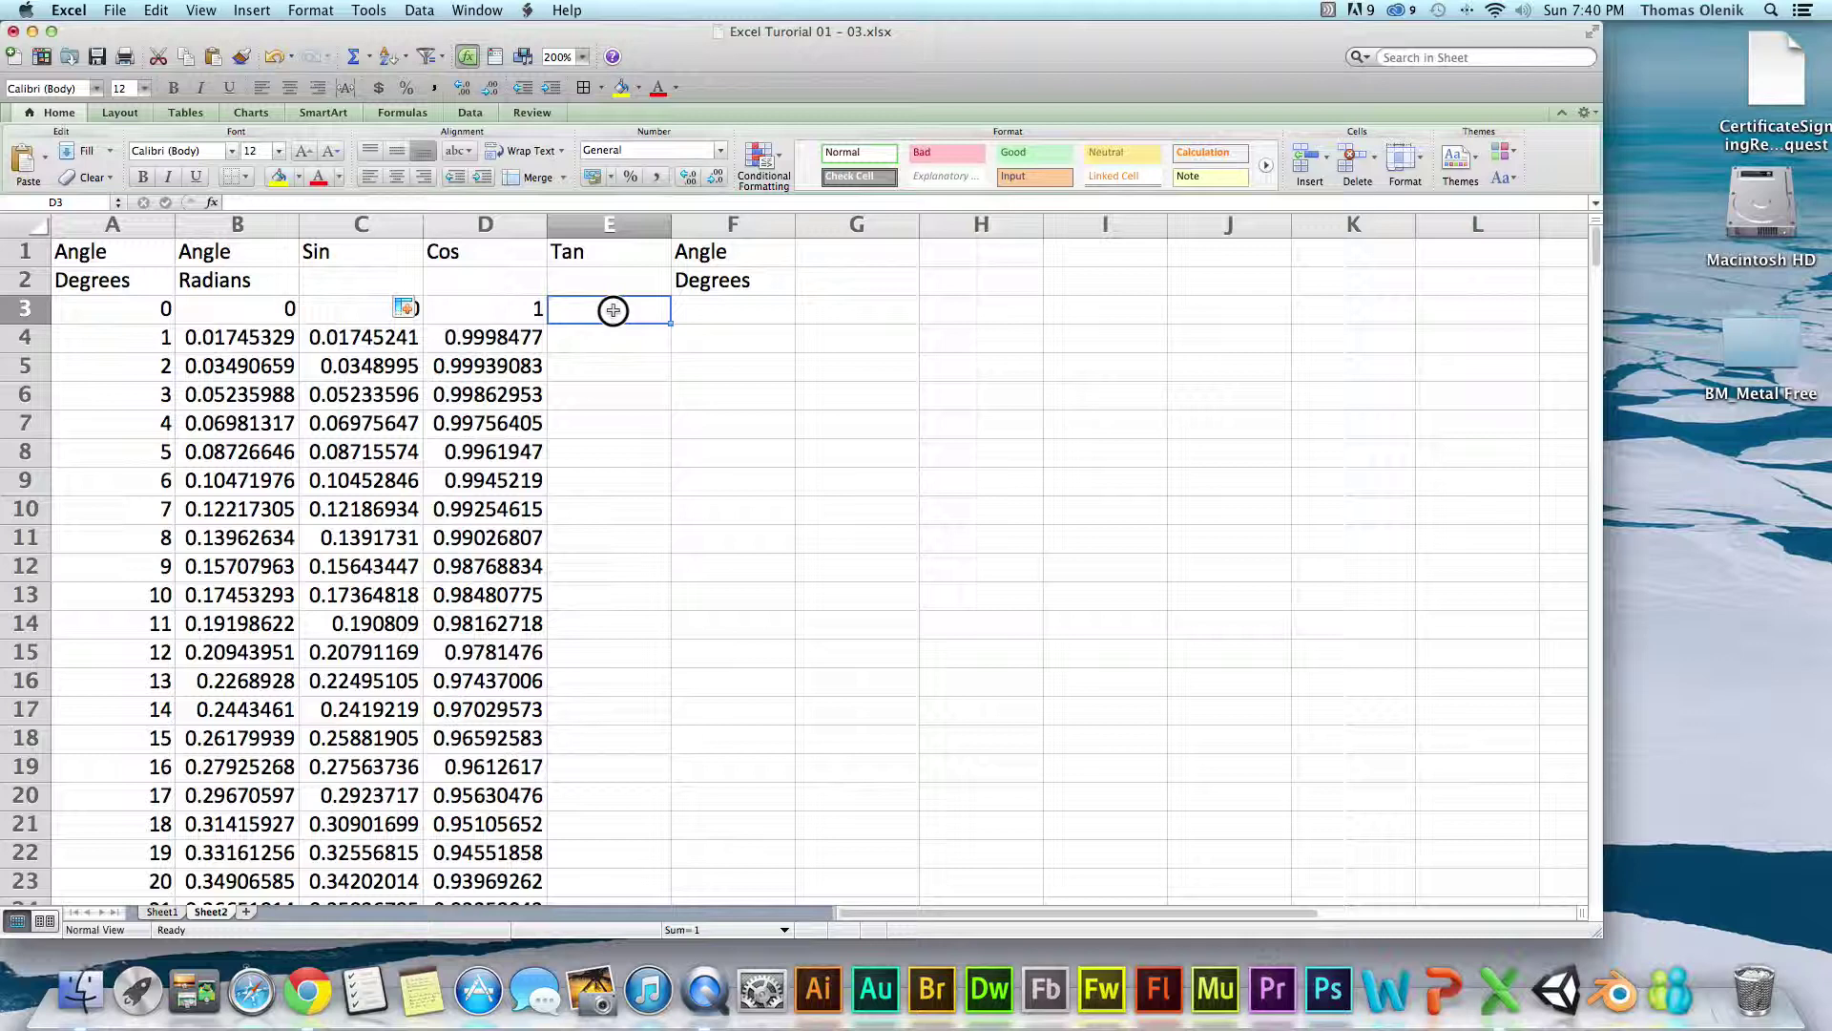
pyautogui.write('=tan')
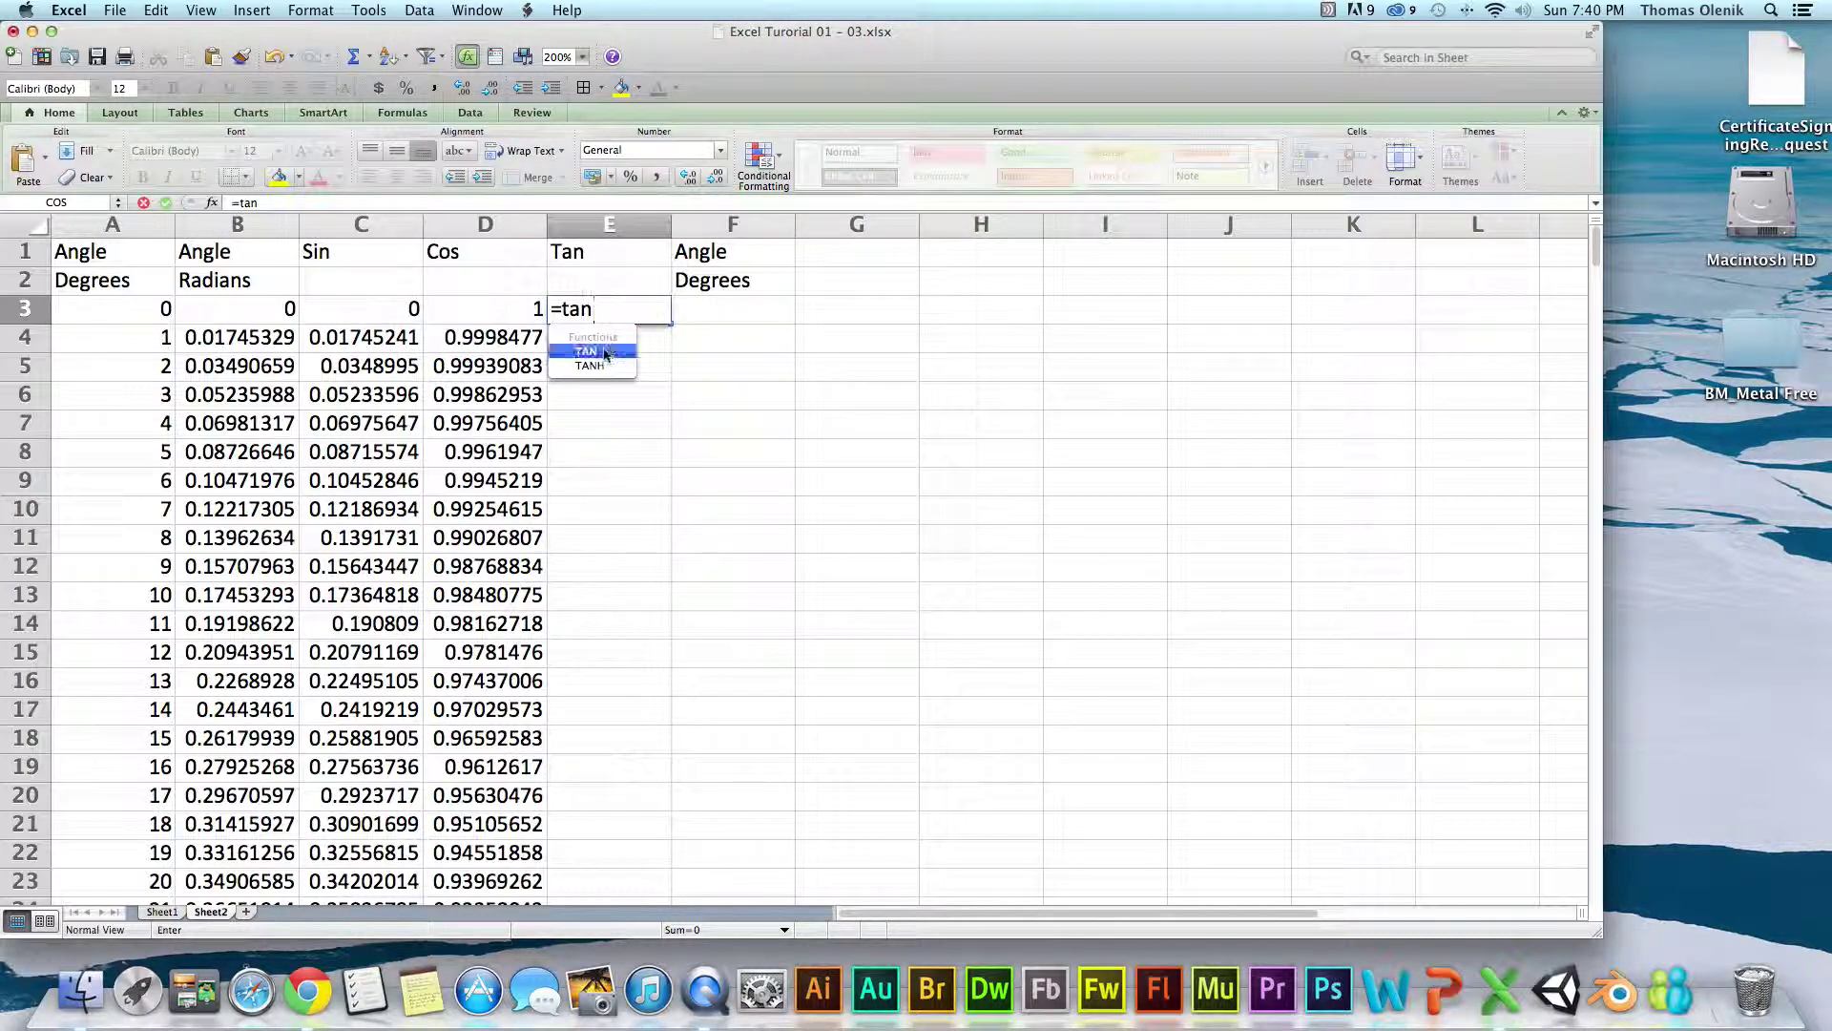
pyautogui.doubleClick(587, 351)
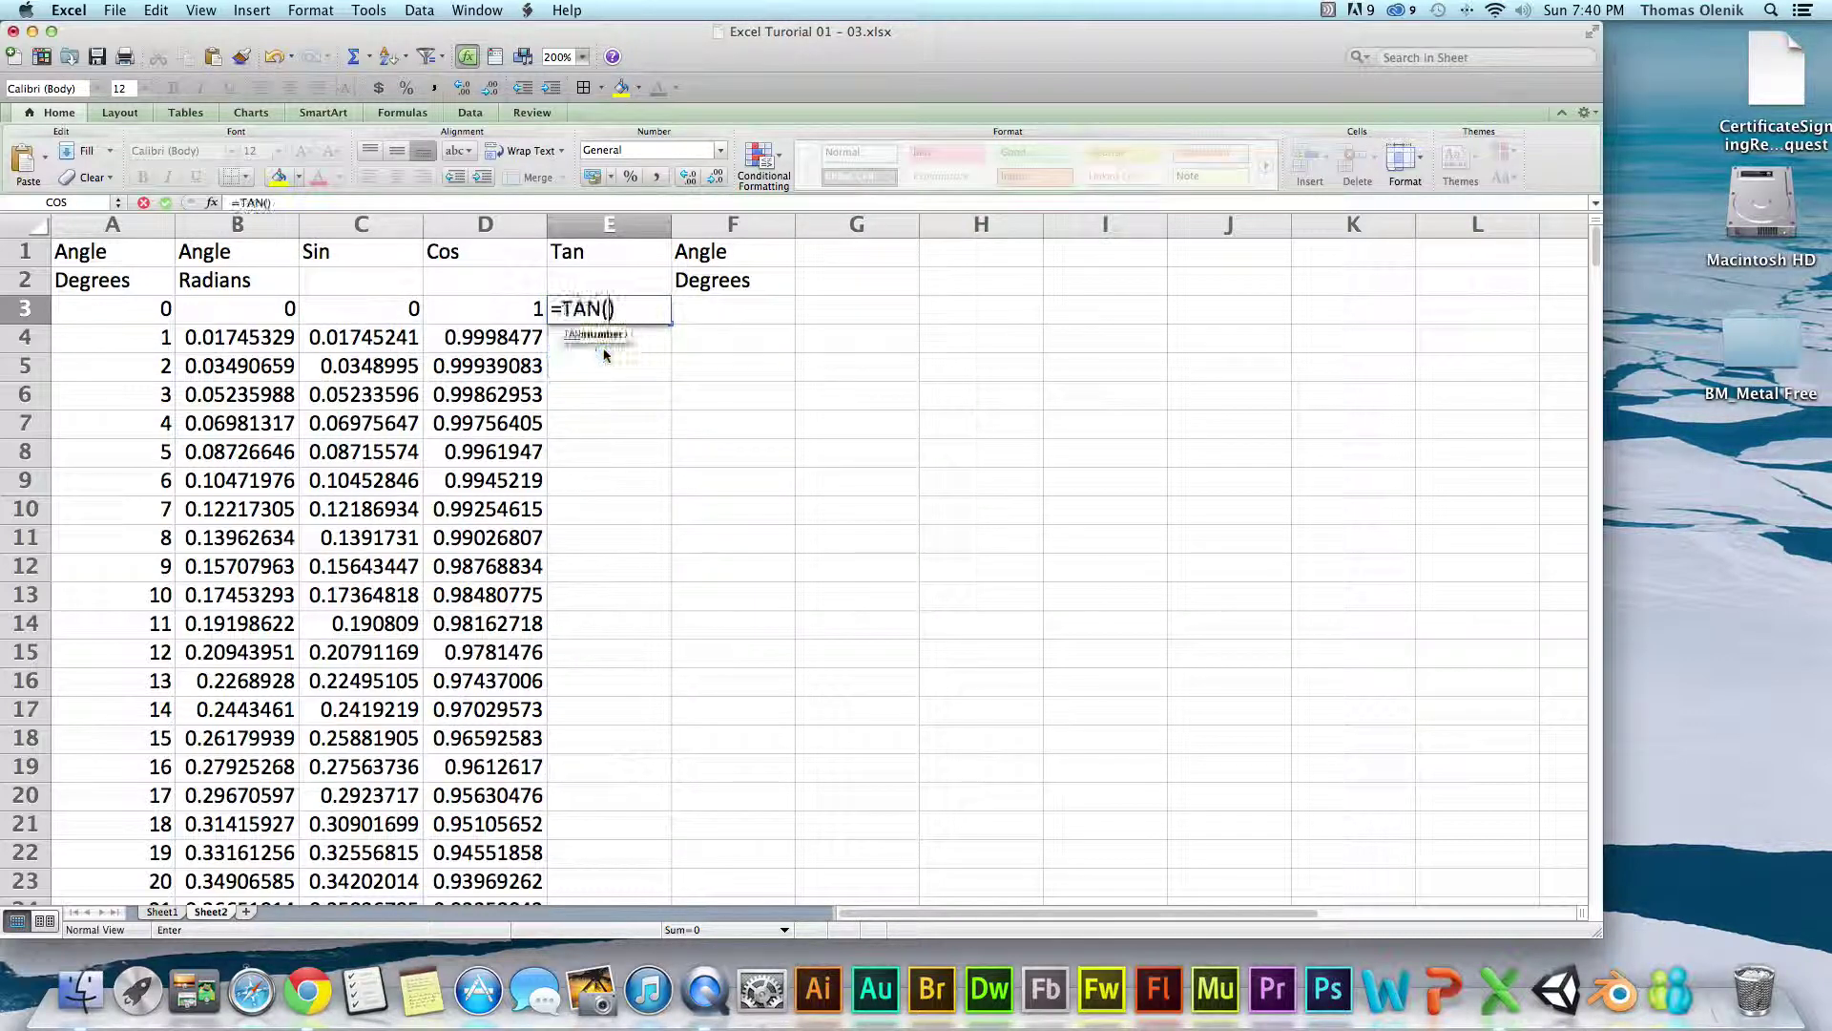
pyautogui.click(239, 309)
pyautogui.press('Return')
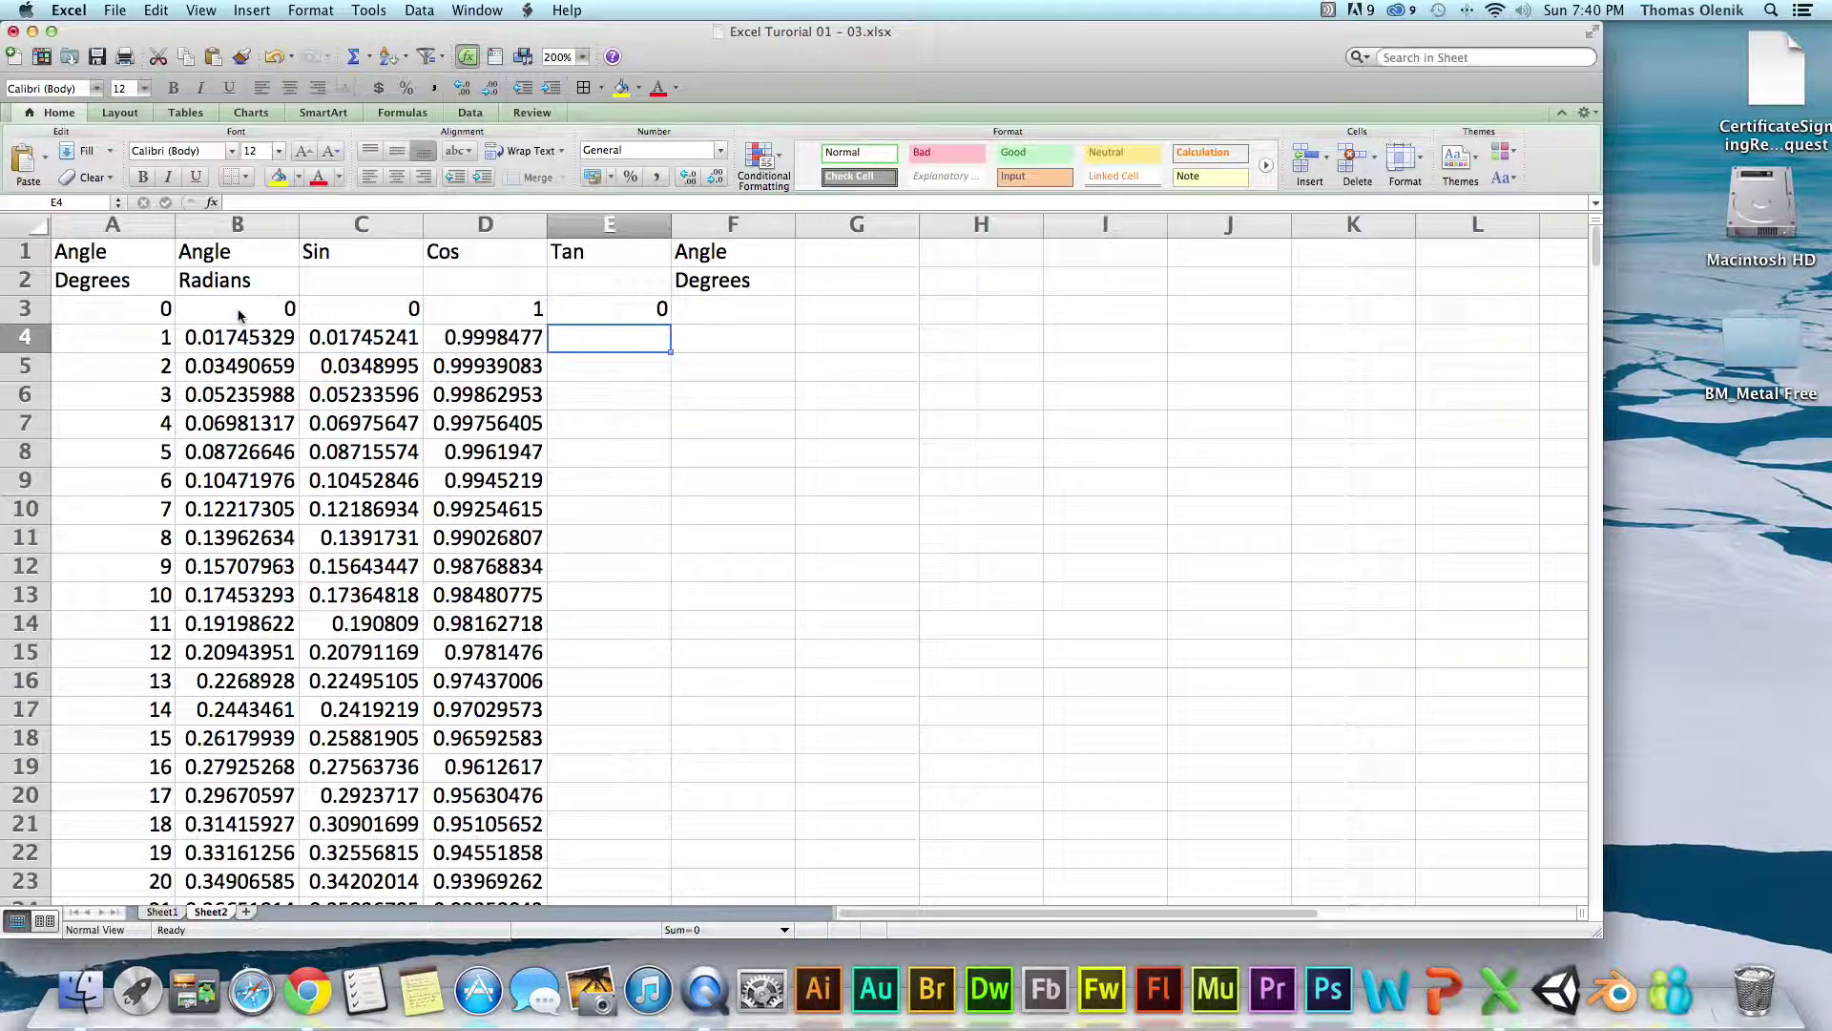
pyautogui.click(582, 306)
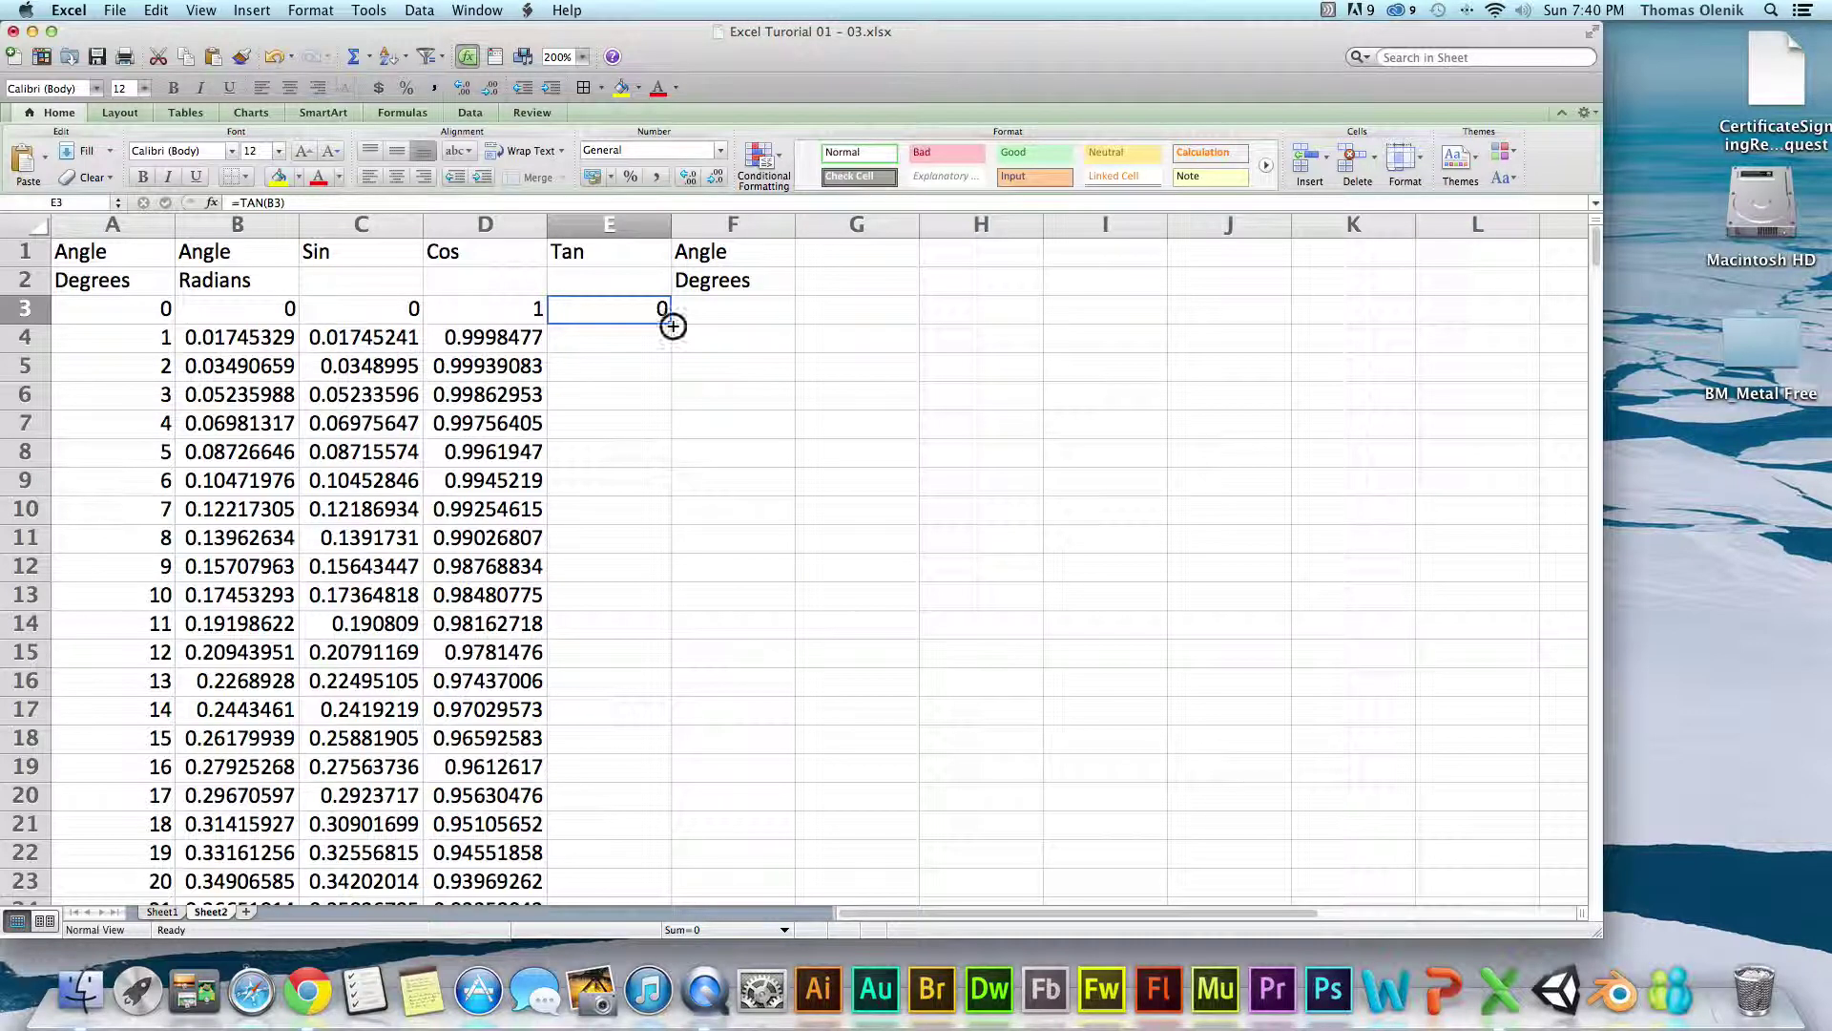
pyautogui.doubleClick(670, 326)
pyautogui.click(925, 383)
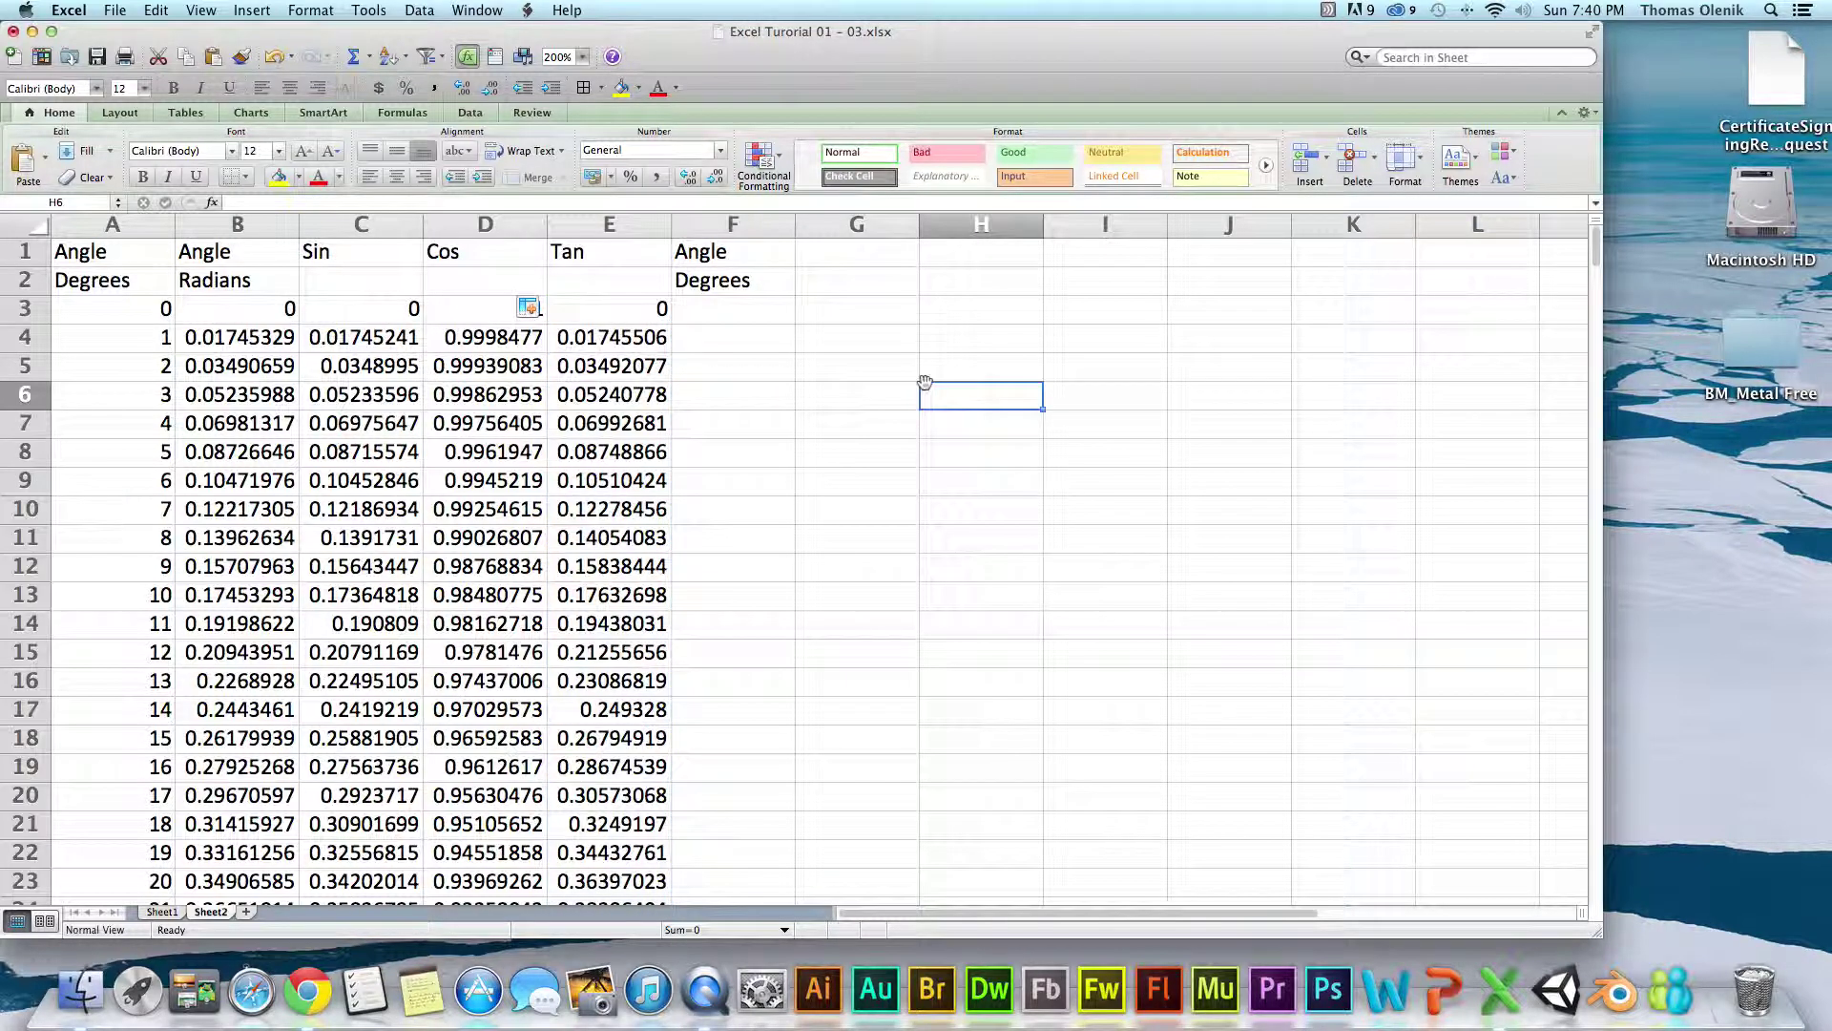
pyautogui.click(743, 313)
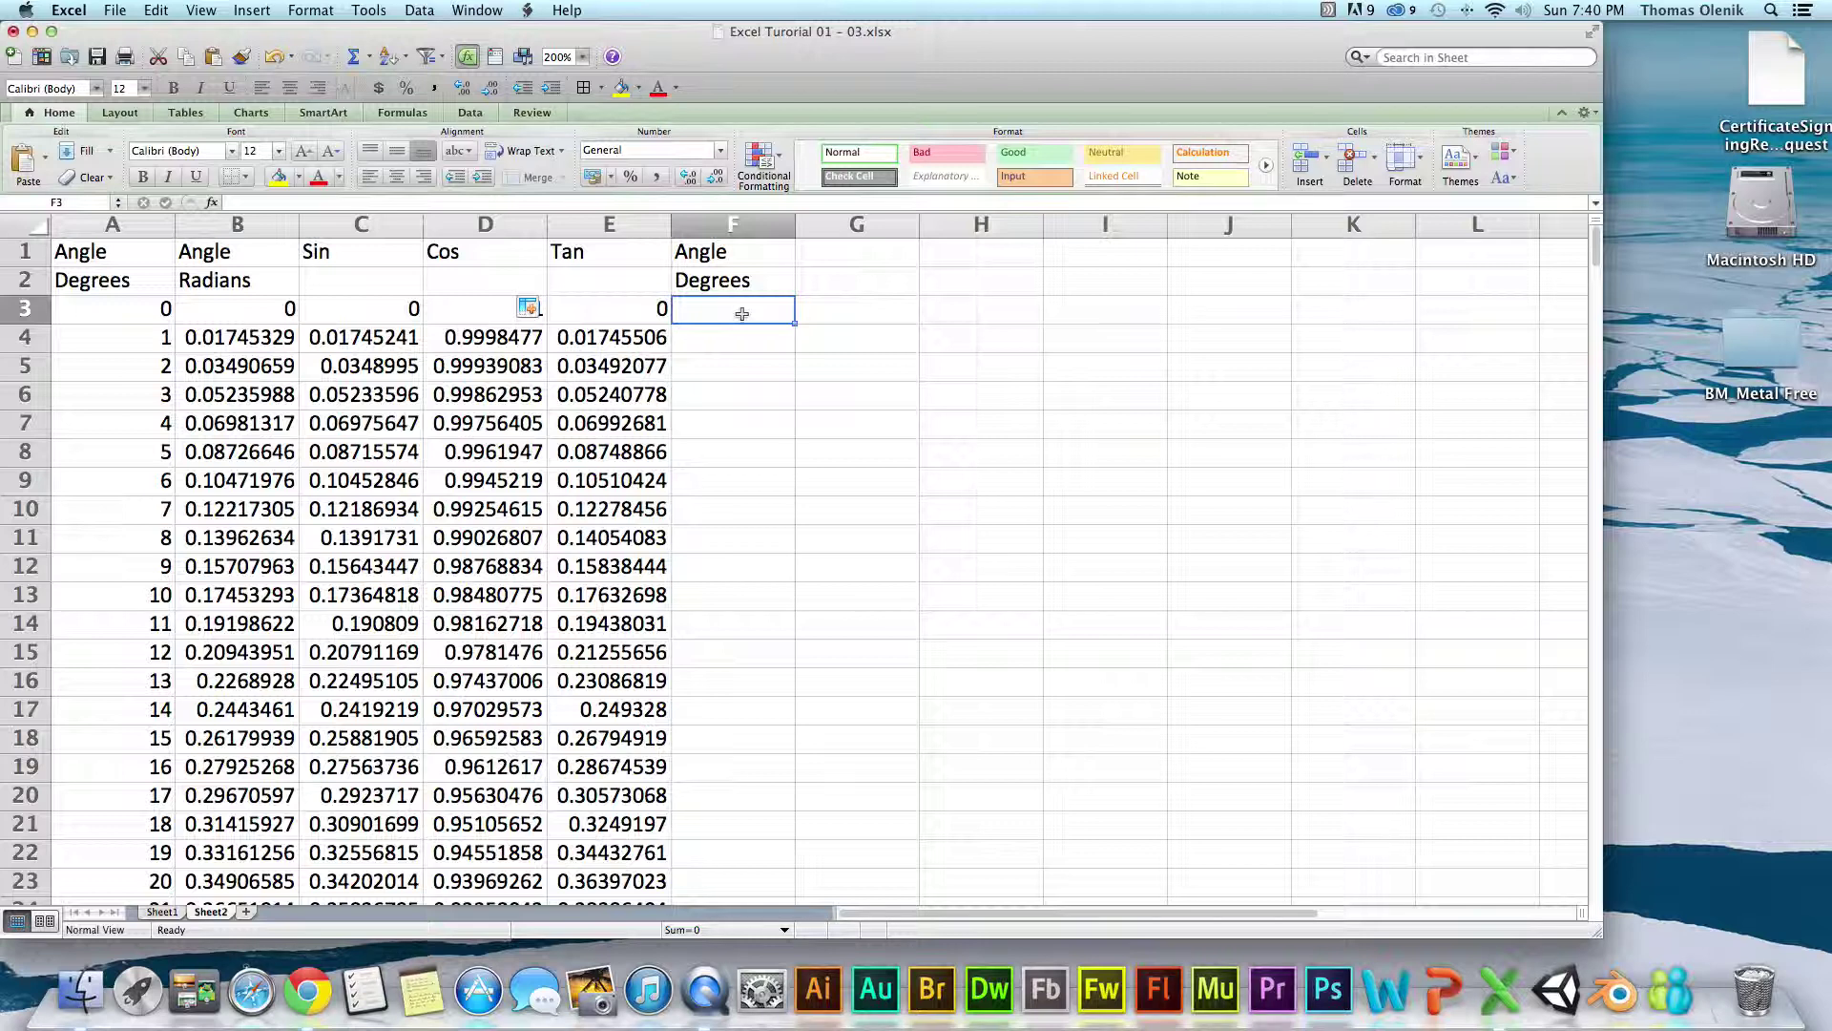
# - Enter =DEGREES(B3) in F3 and copy it down column F, giving 0, 1, 2…
pyautogui.write('=deg')
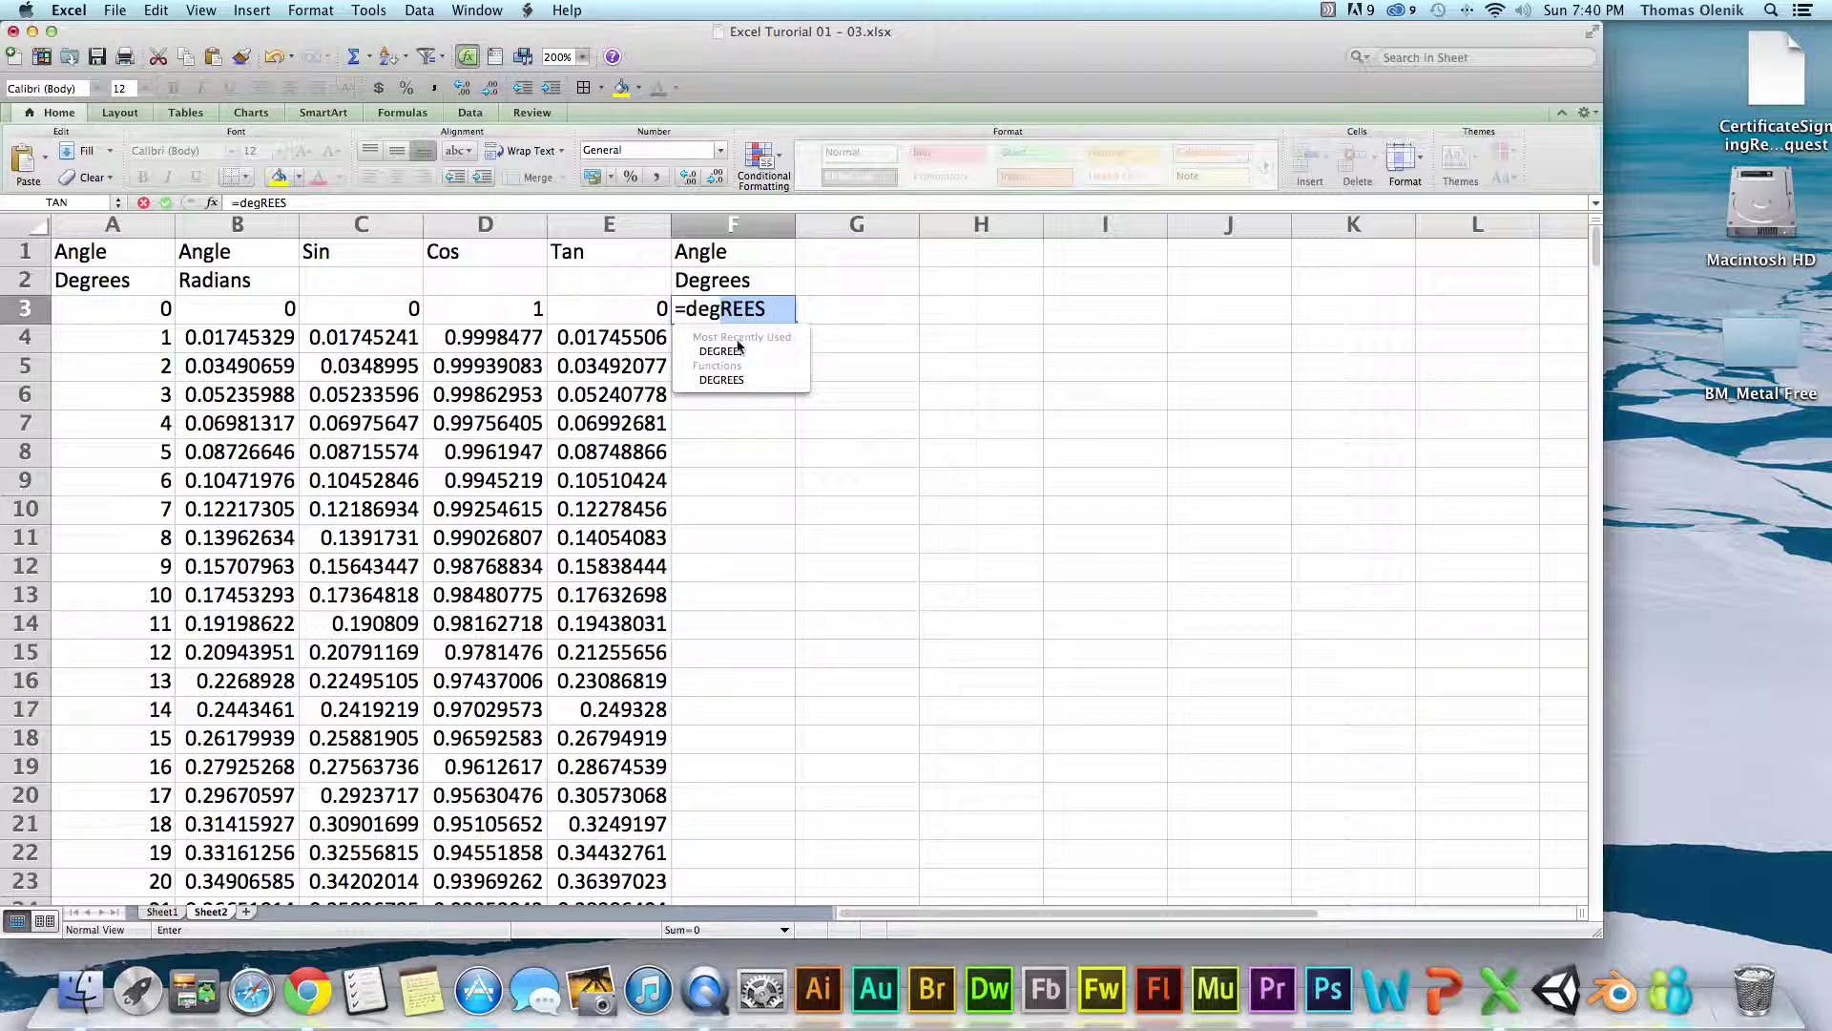
pyautogui.doubleClick(738, 350)
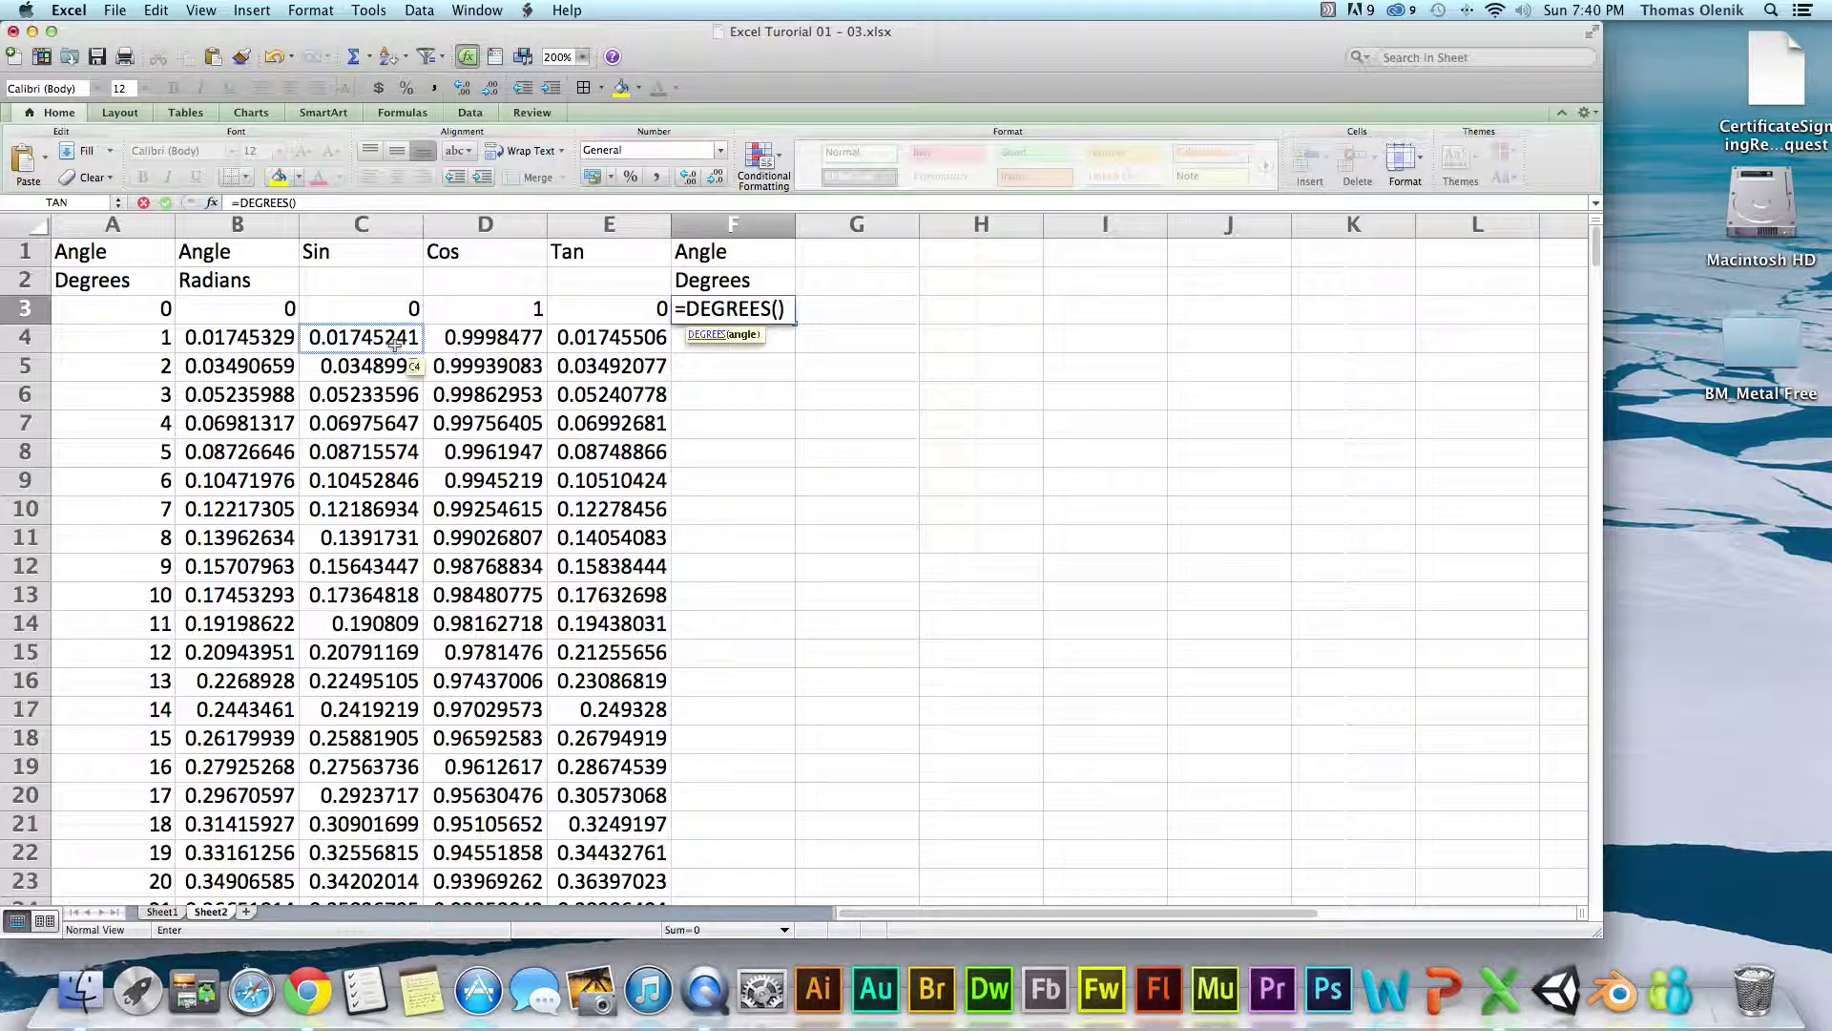
pyautogui.click(277, 313)
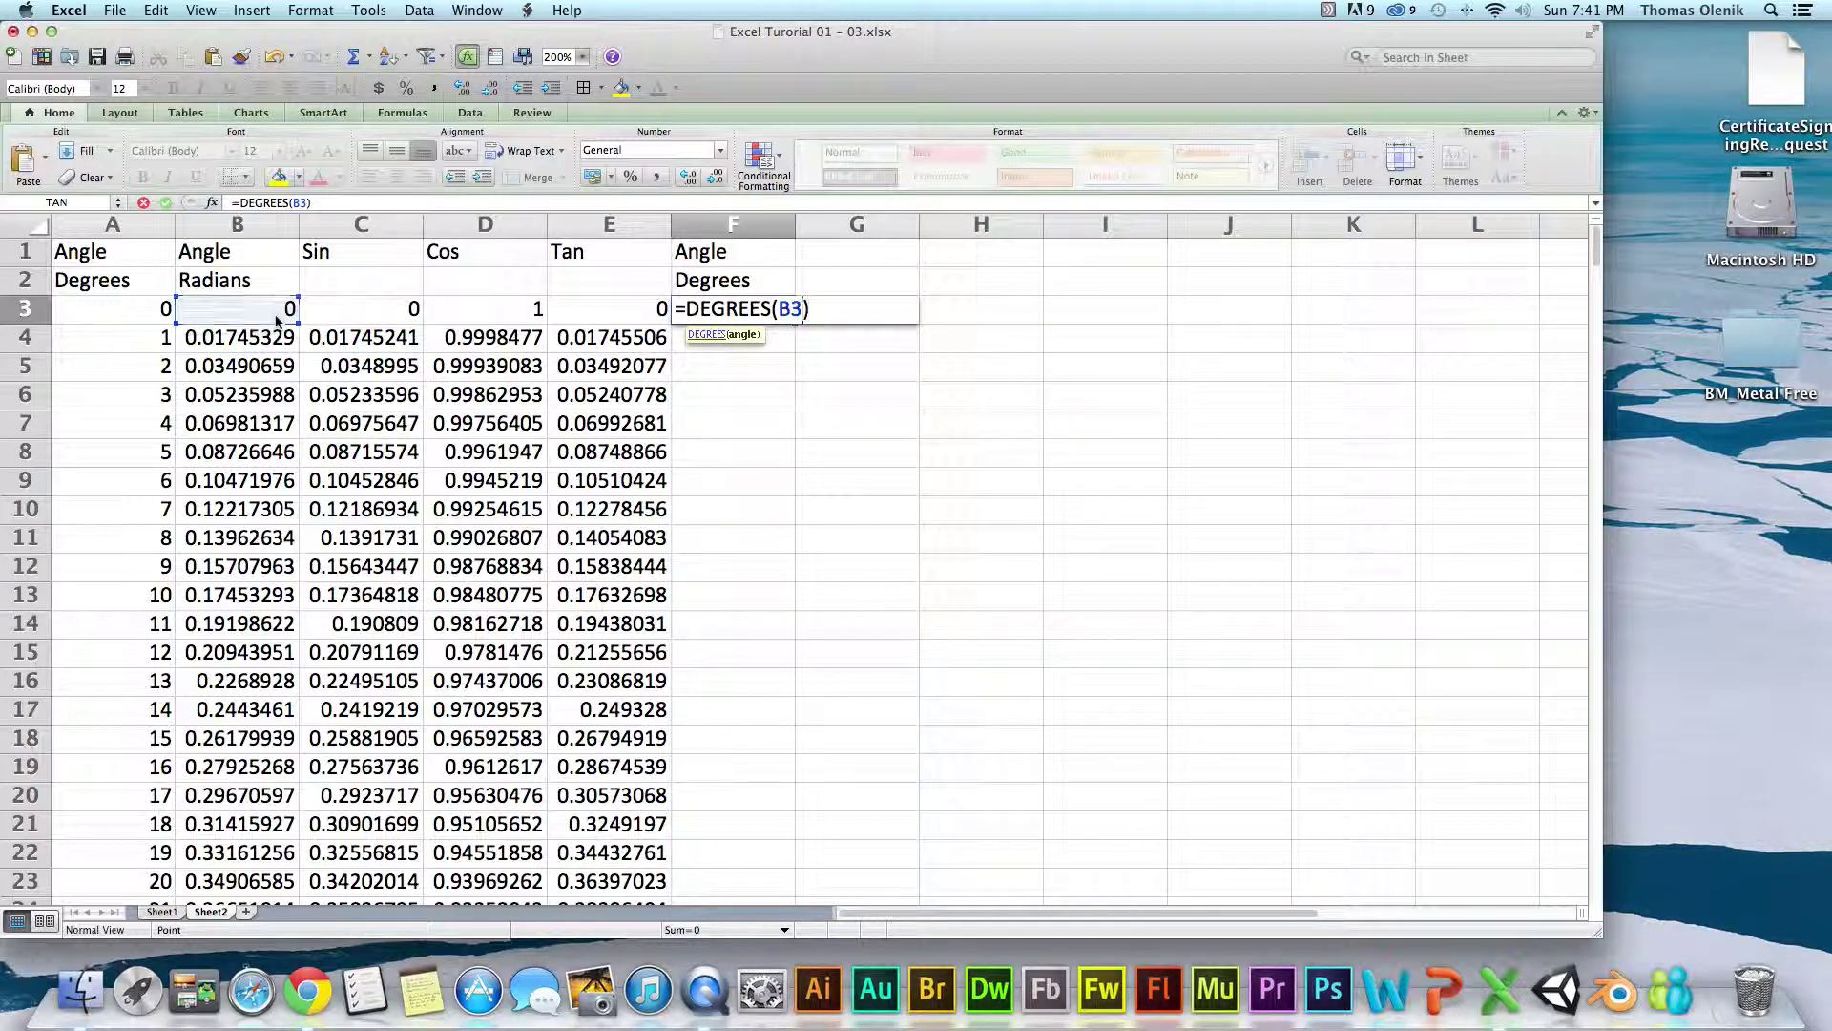
pyautogui.press('Return')
pyautogui.click(789, 317)
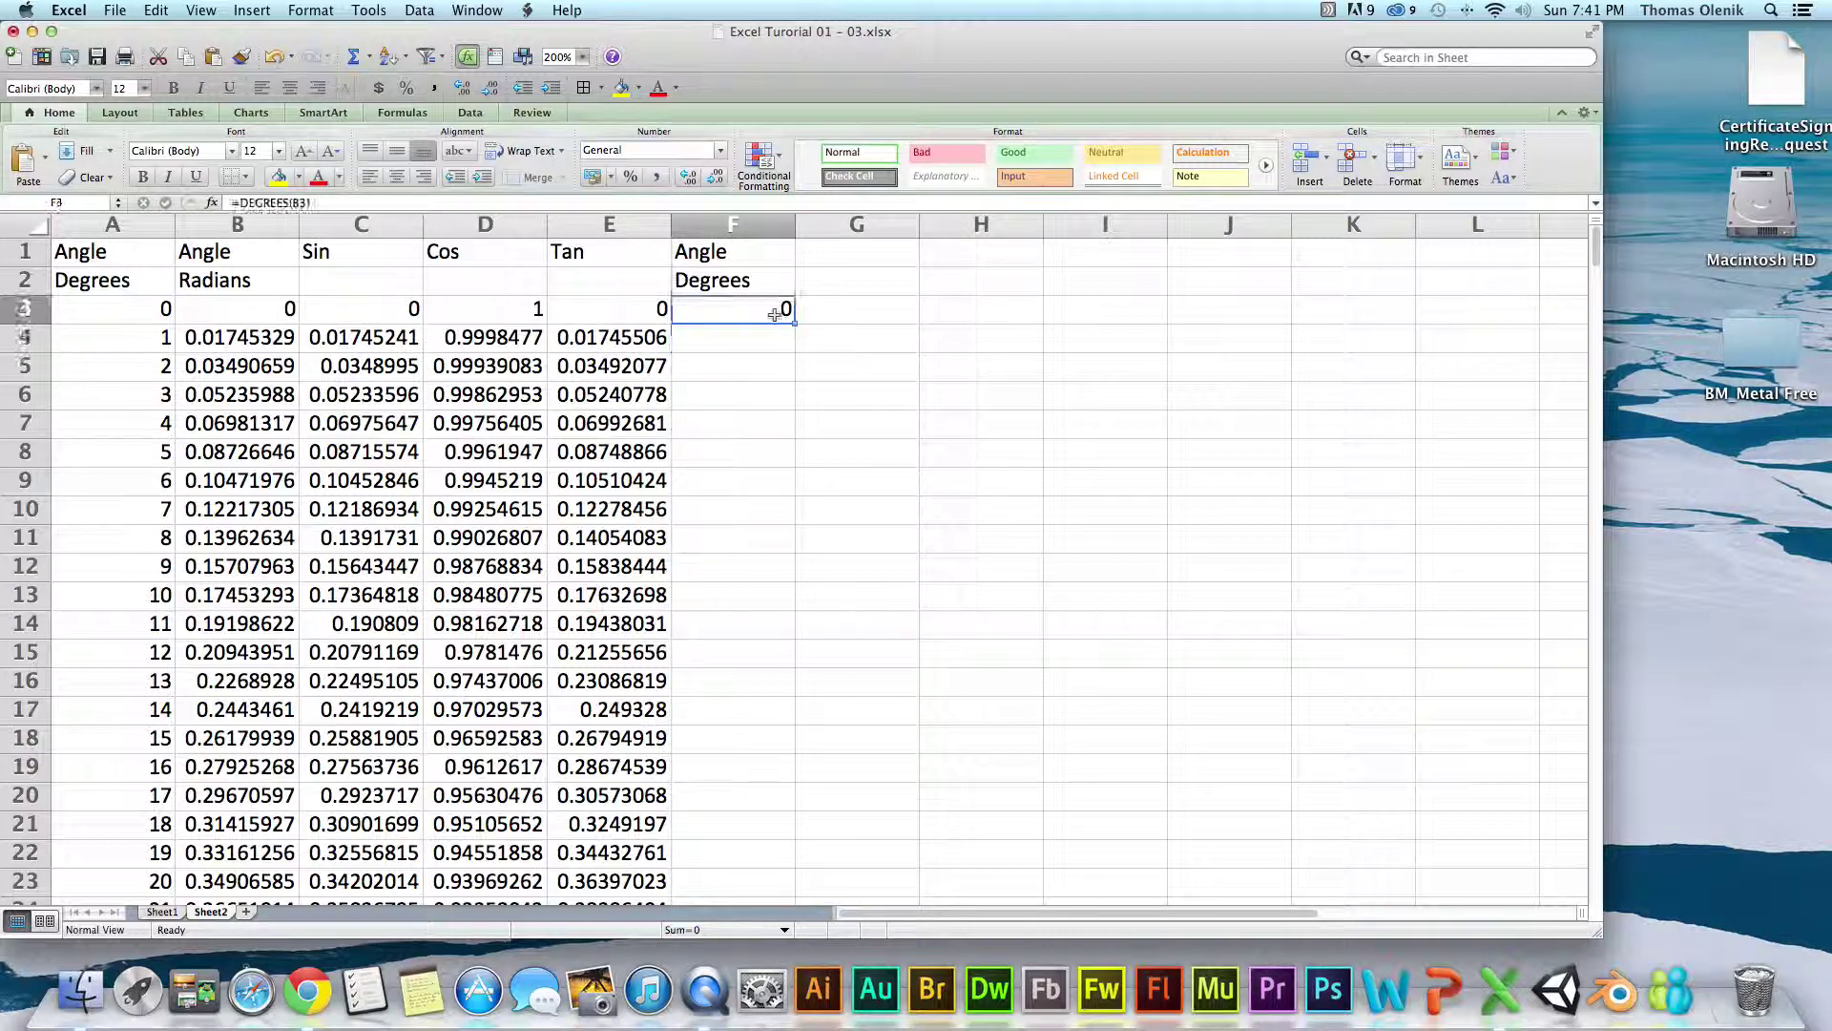
pyautogui.doubleClick(797, 324)
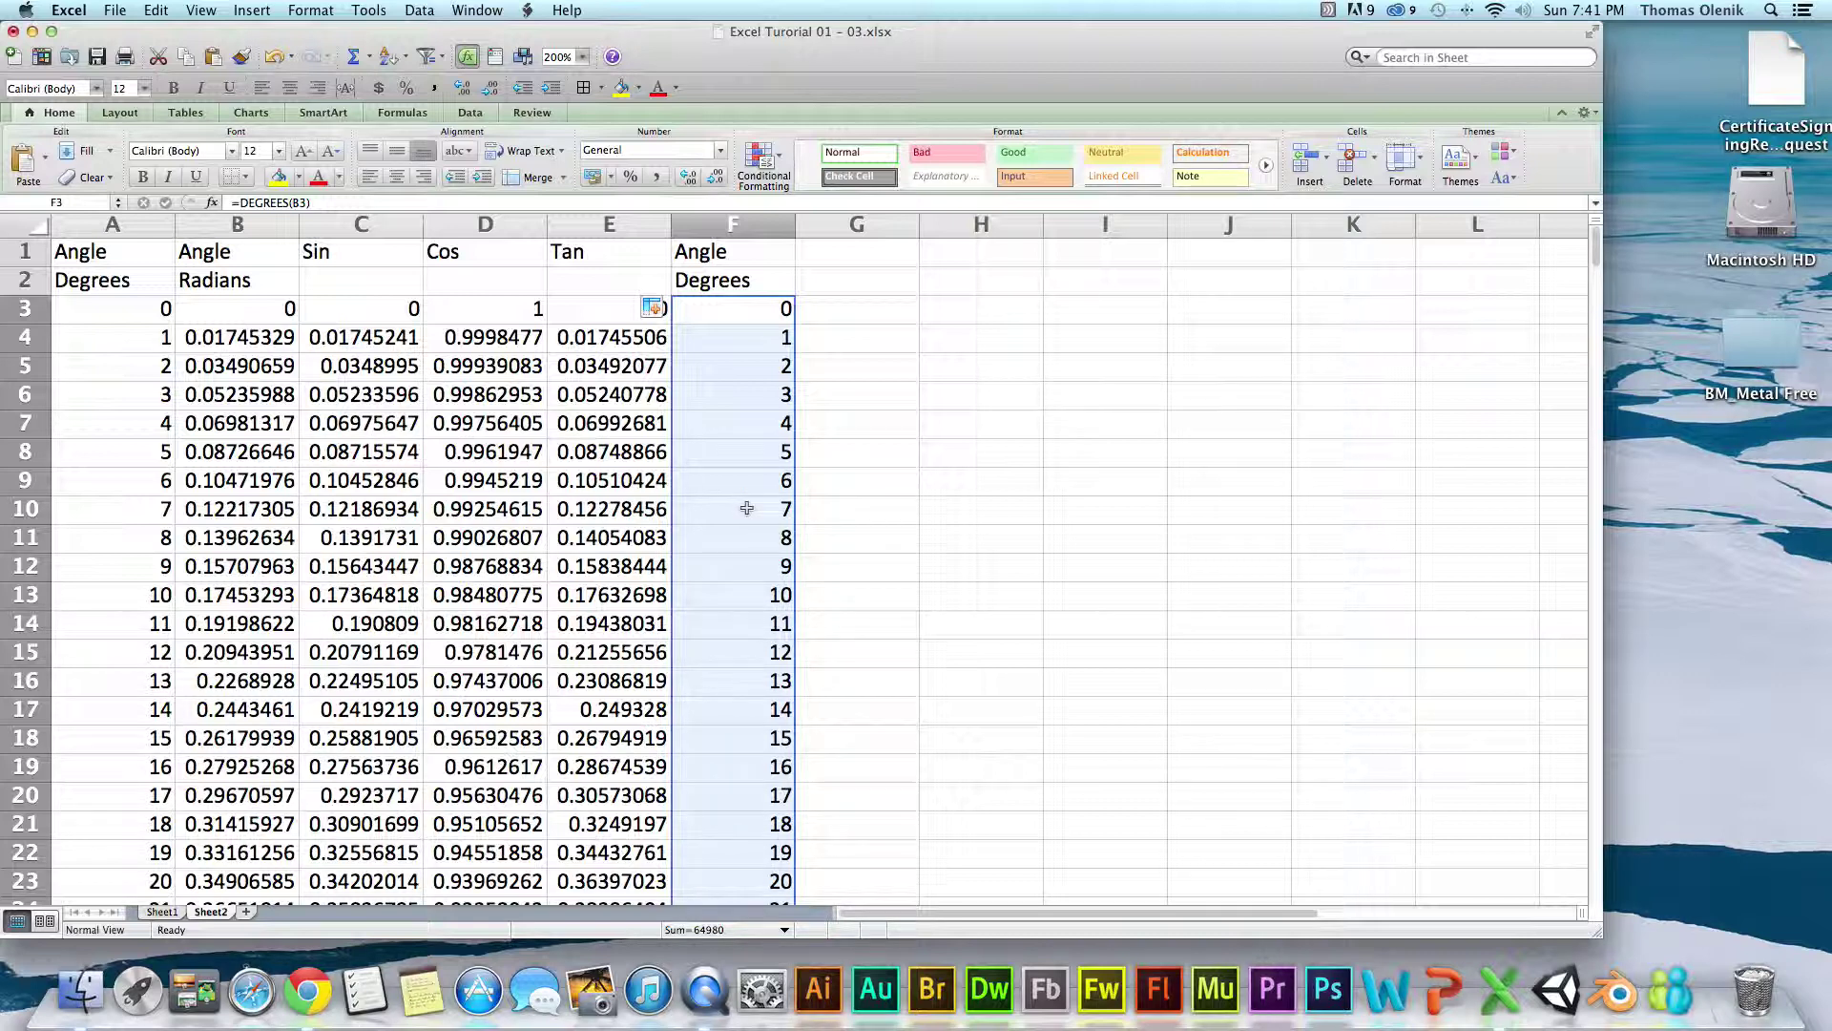
pyautogui.click(633, 406)
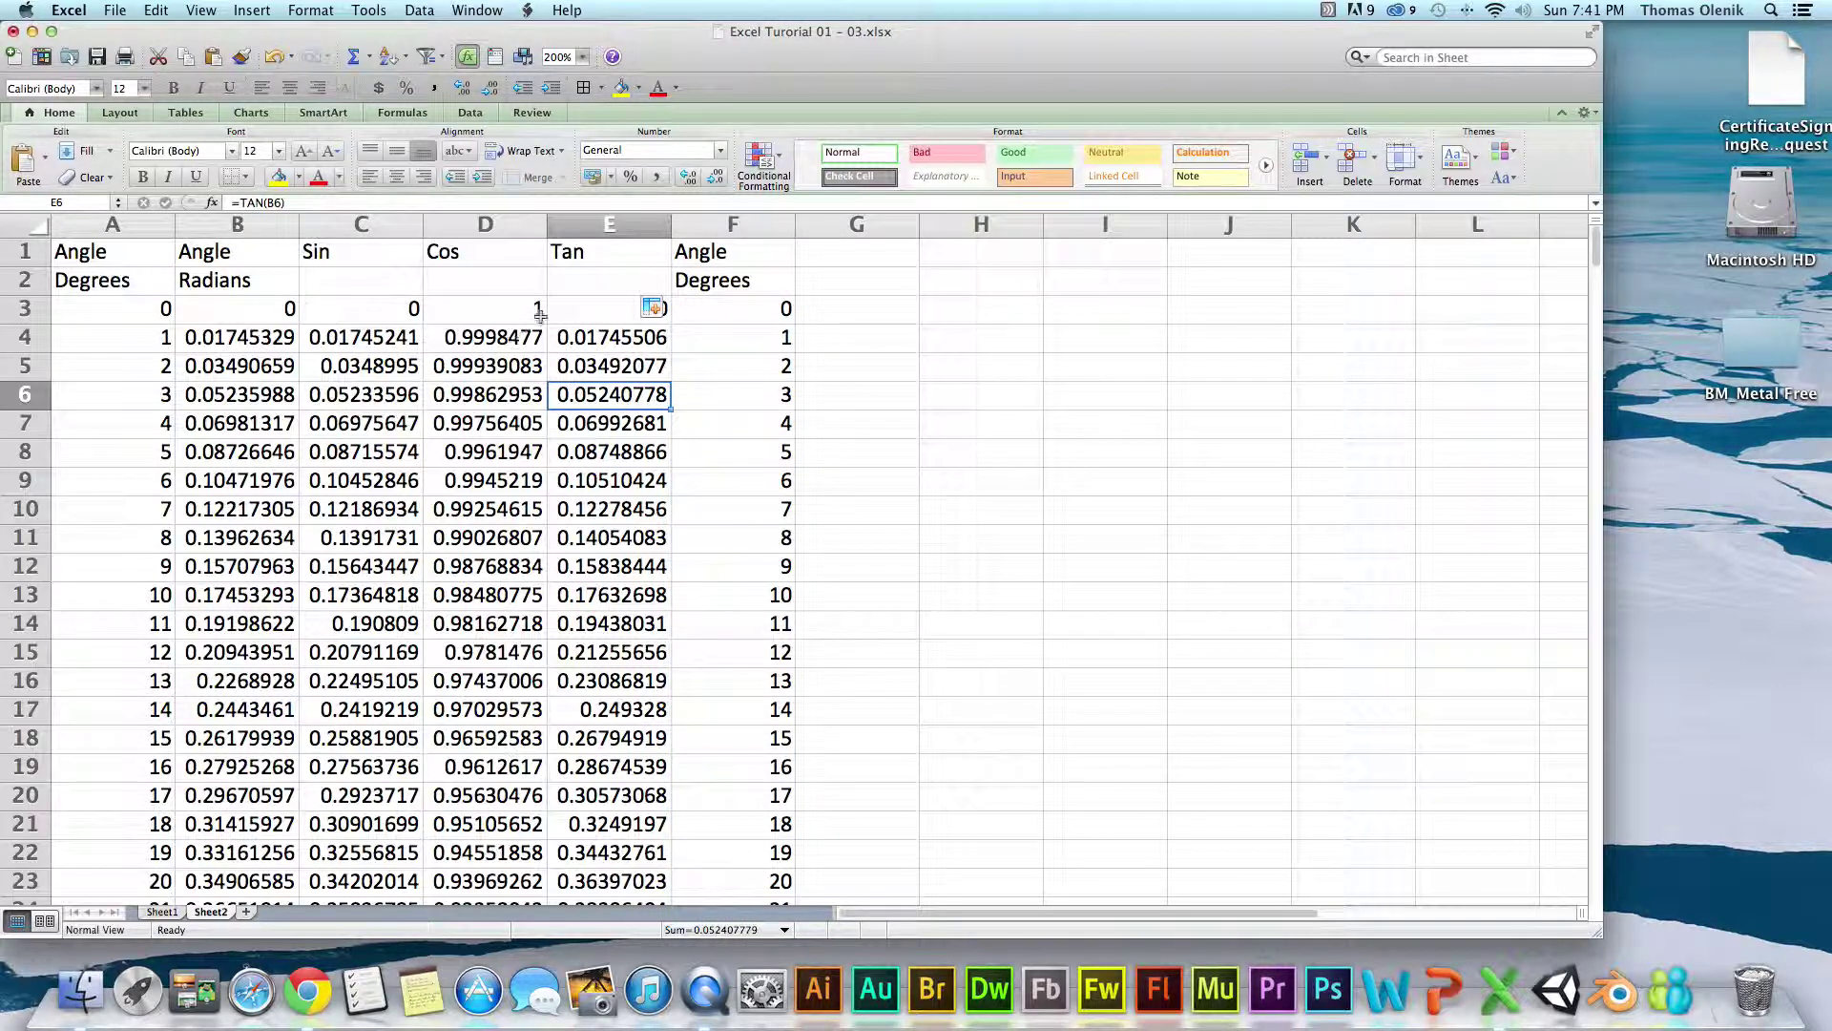
# - Enter =ASIN(B3) in G3 and copy it down column G
pyautogui.click(555, 315)
pyautogui.click(878, 304)
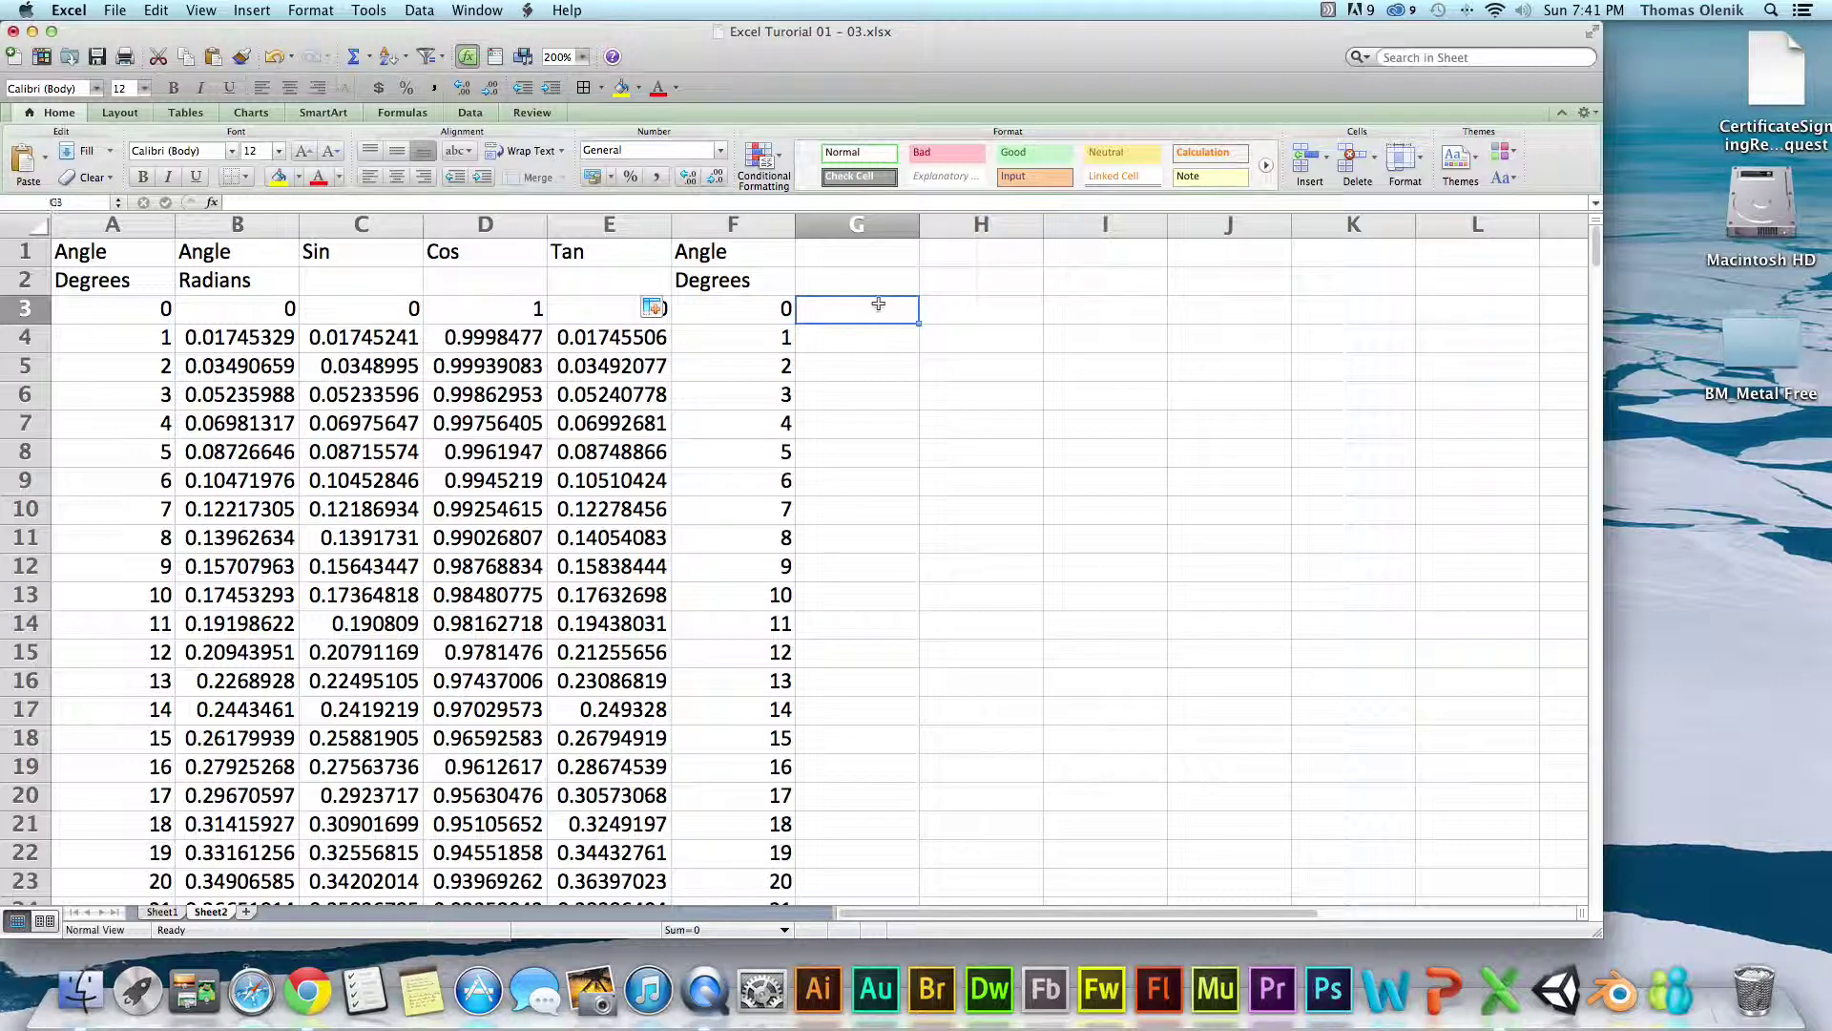
pyautogui.write('=as')
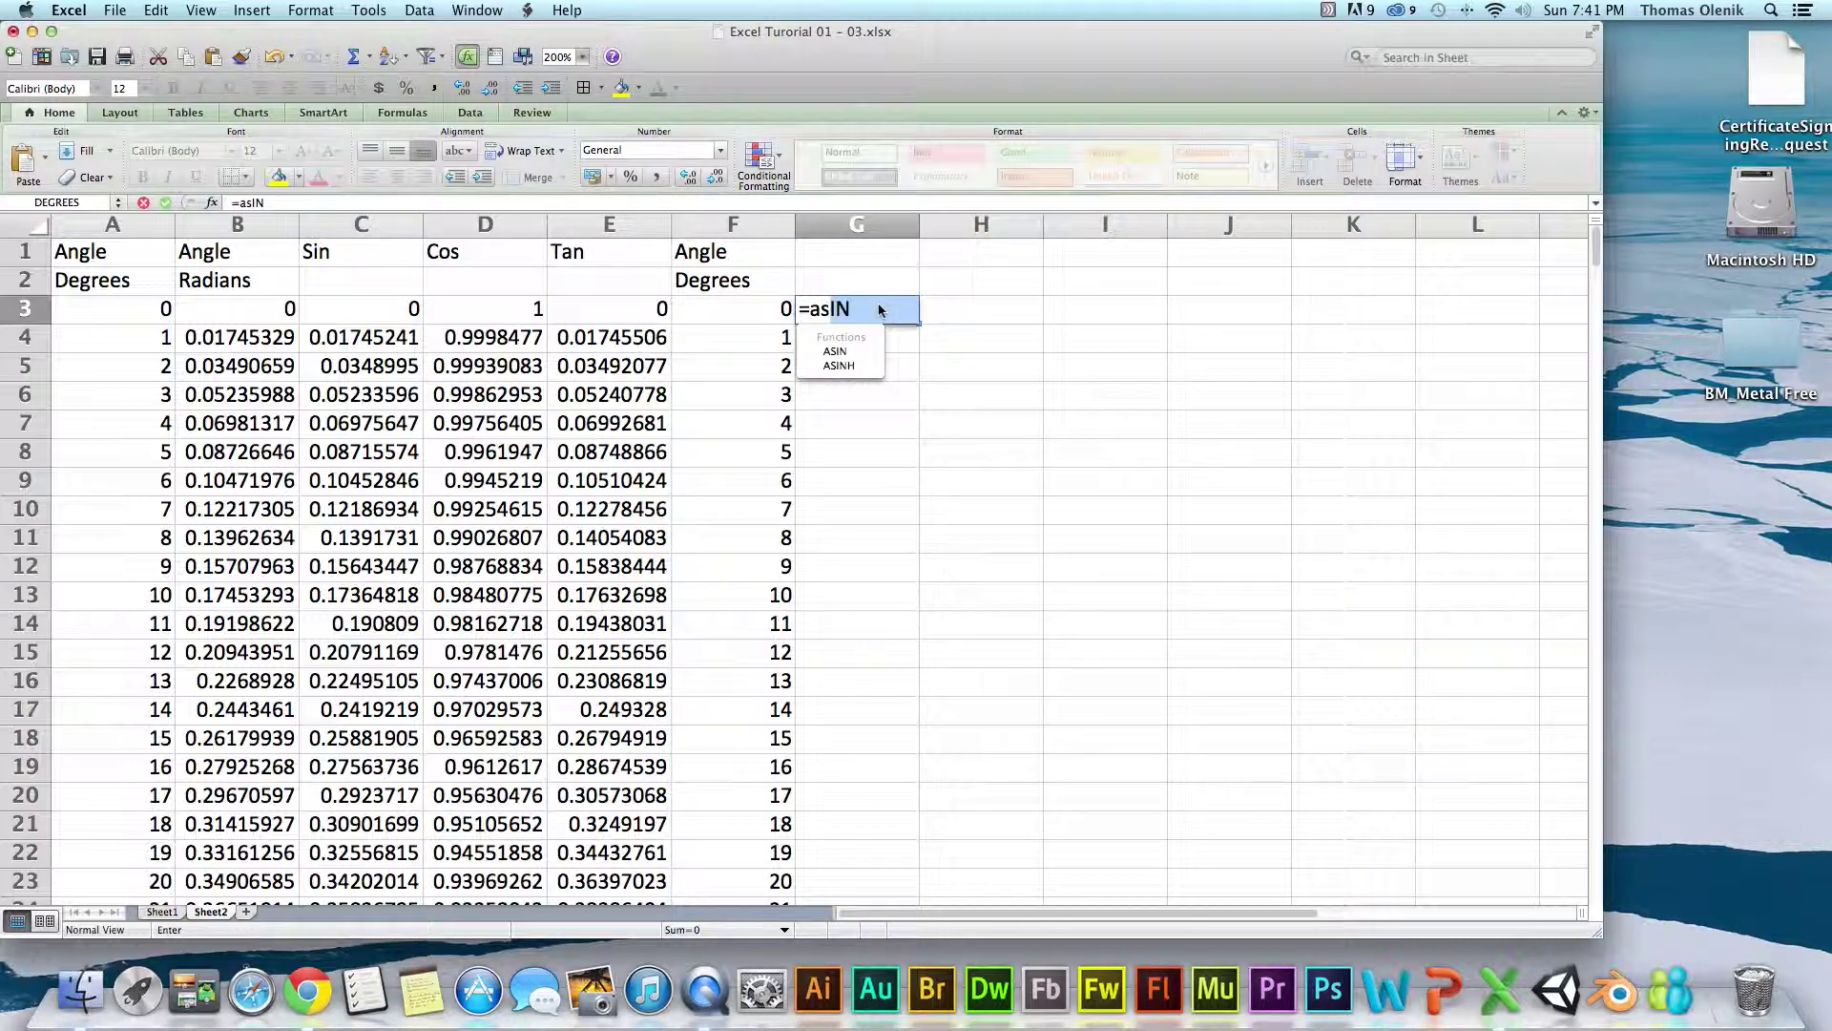
pyautogui.doubleClick(835, 351)
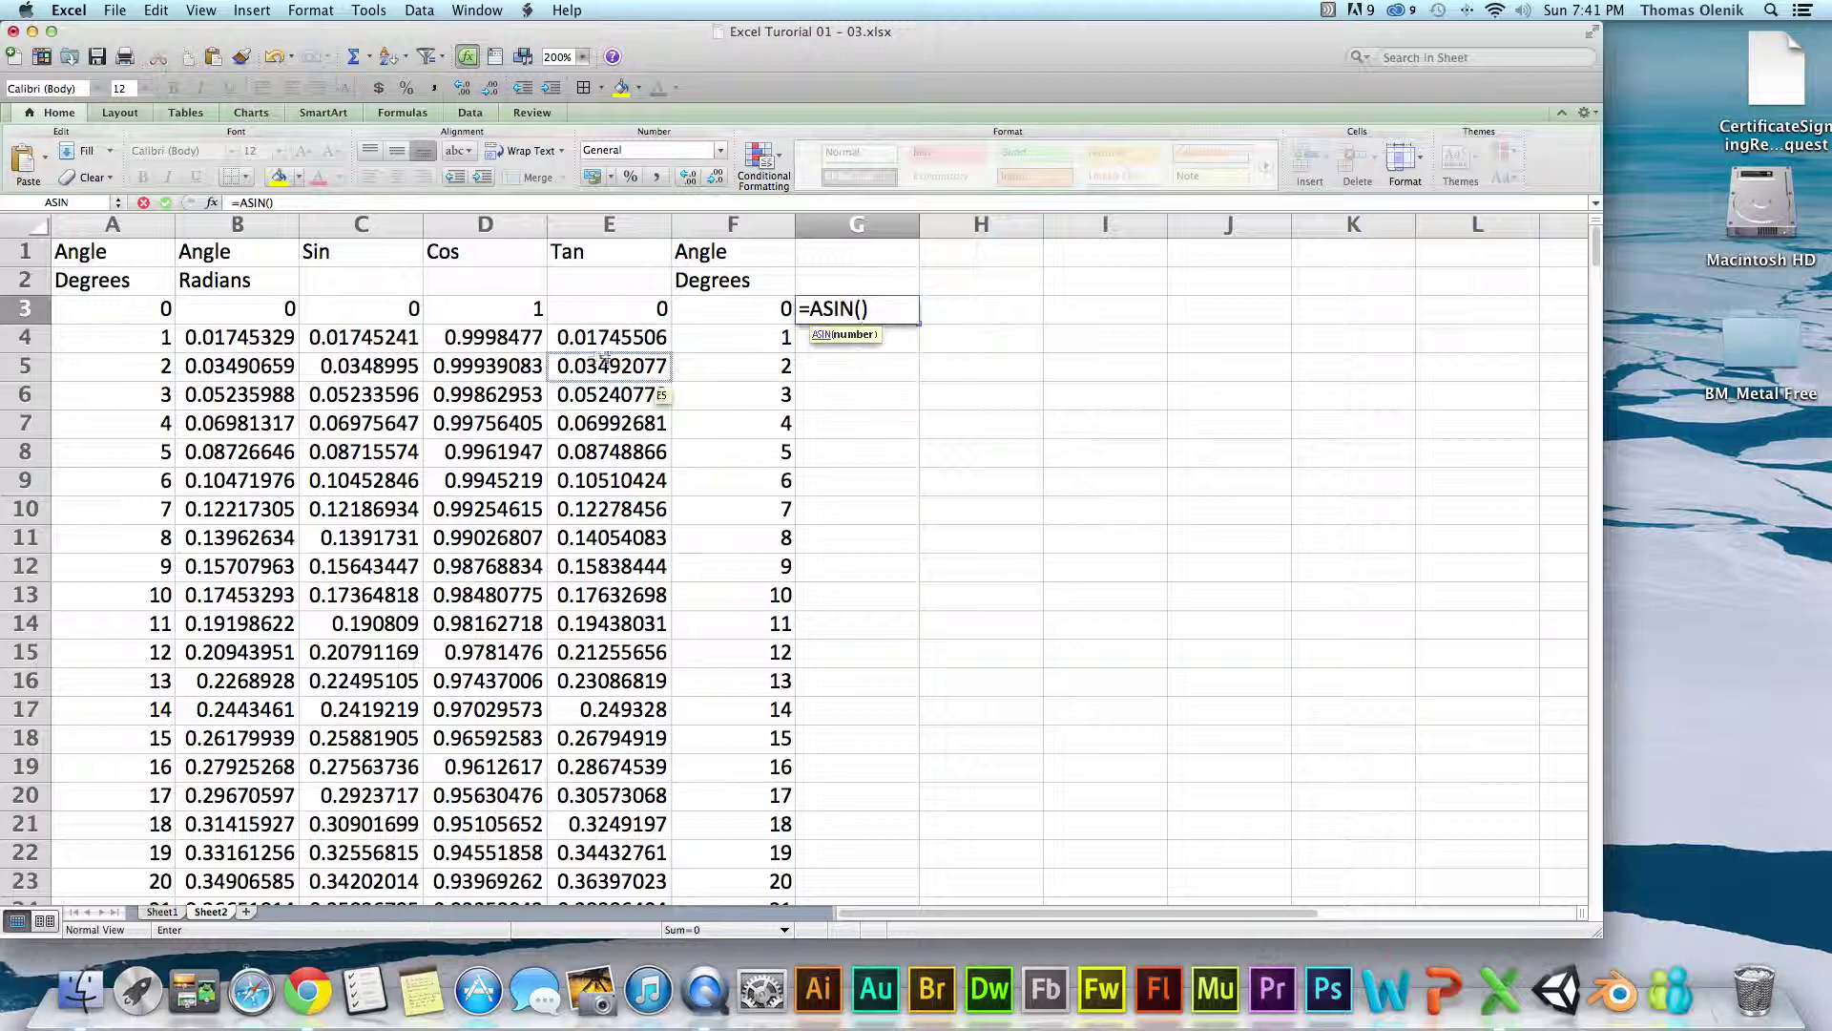
pyautogui.click(286, 308)
pyautogui.press('Return')
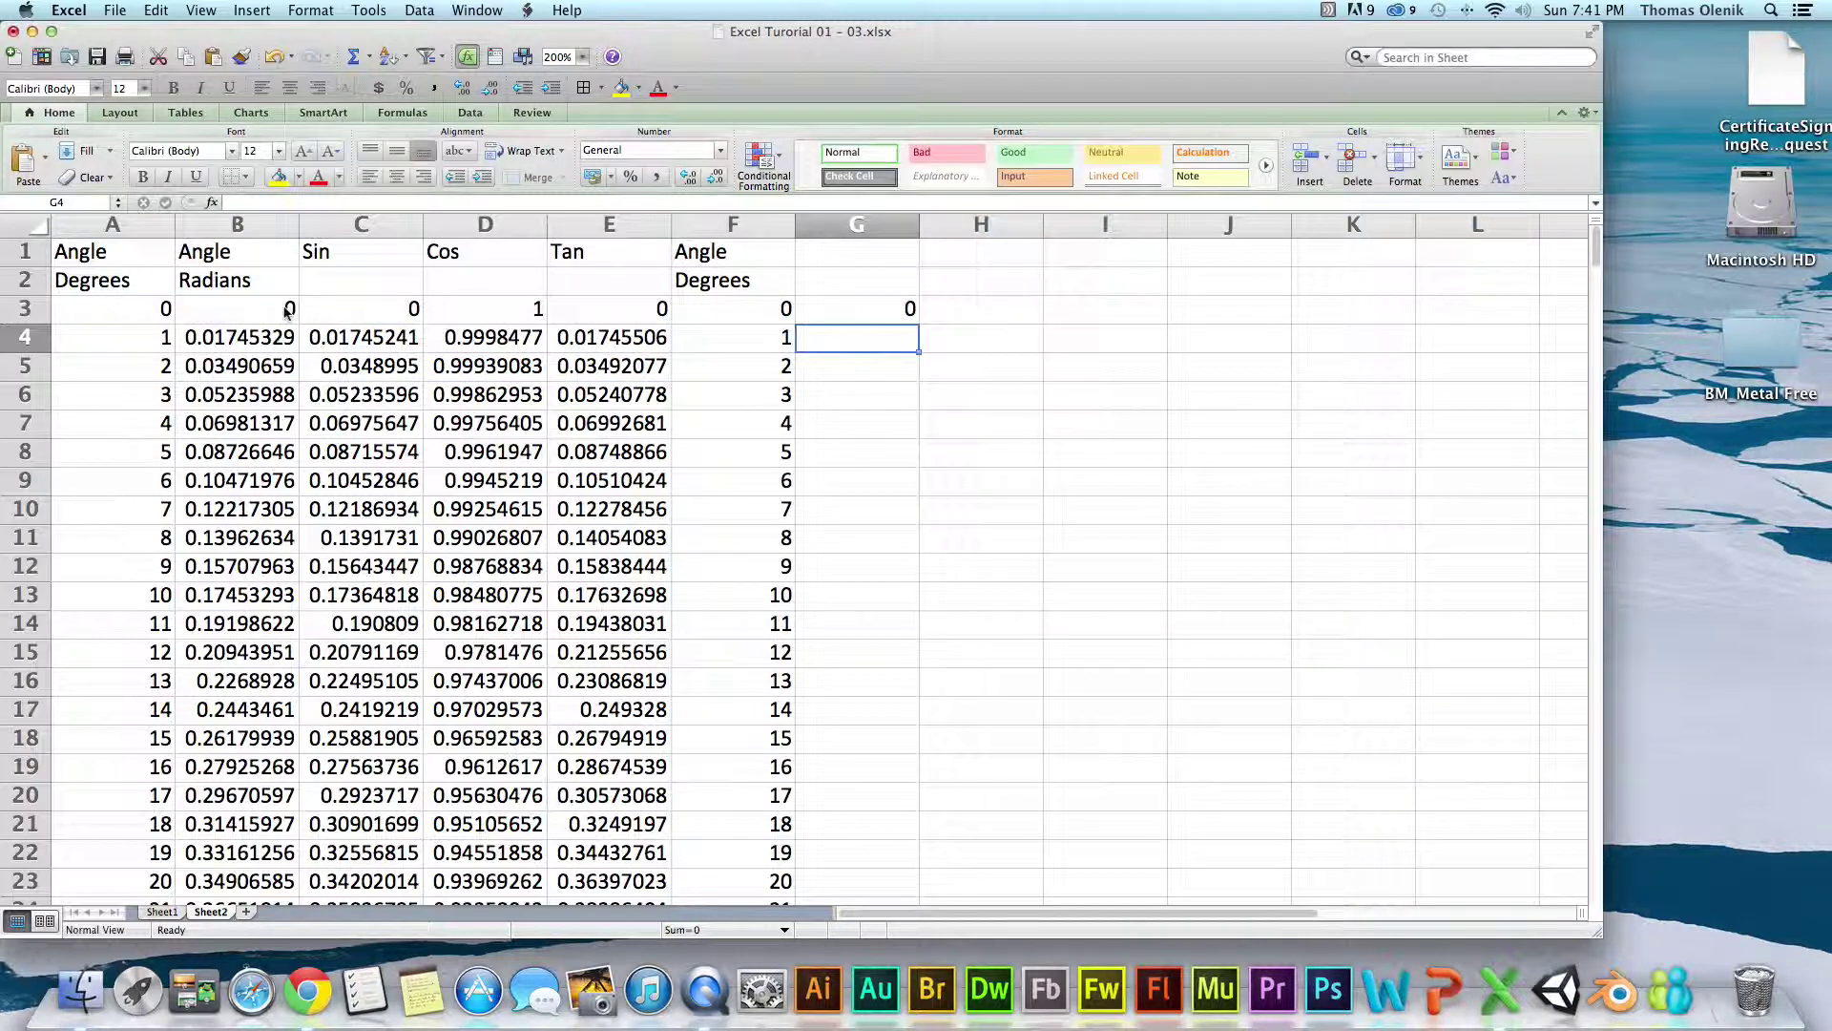
pyautogui.click(885, 305)
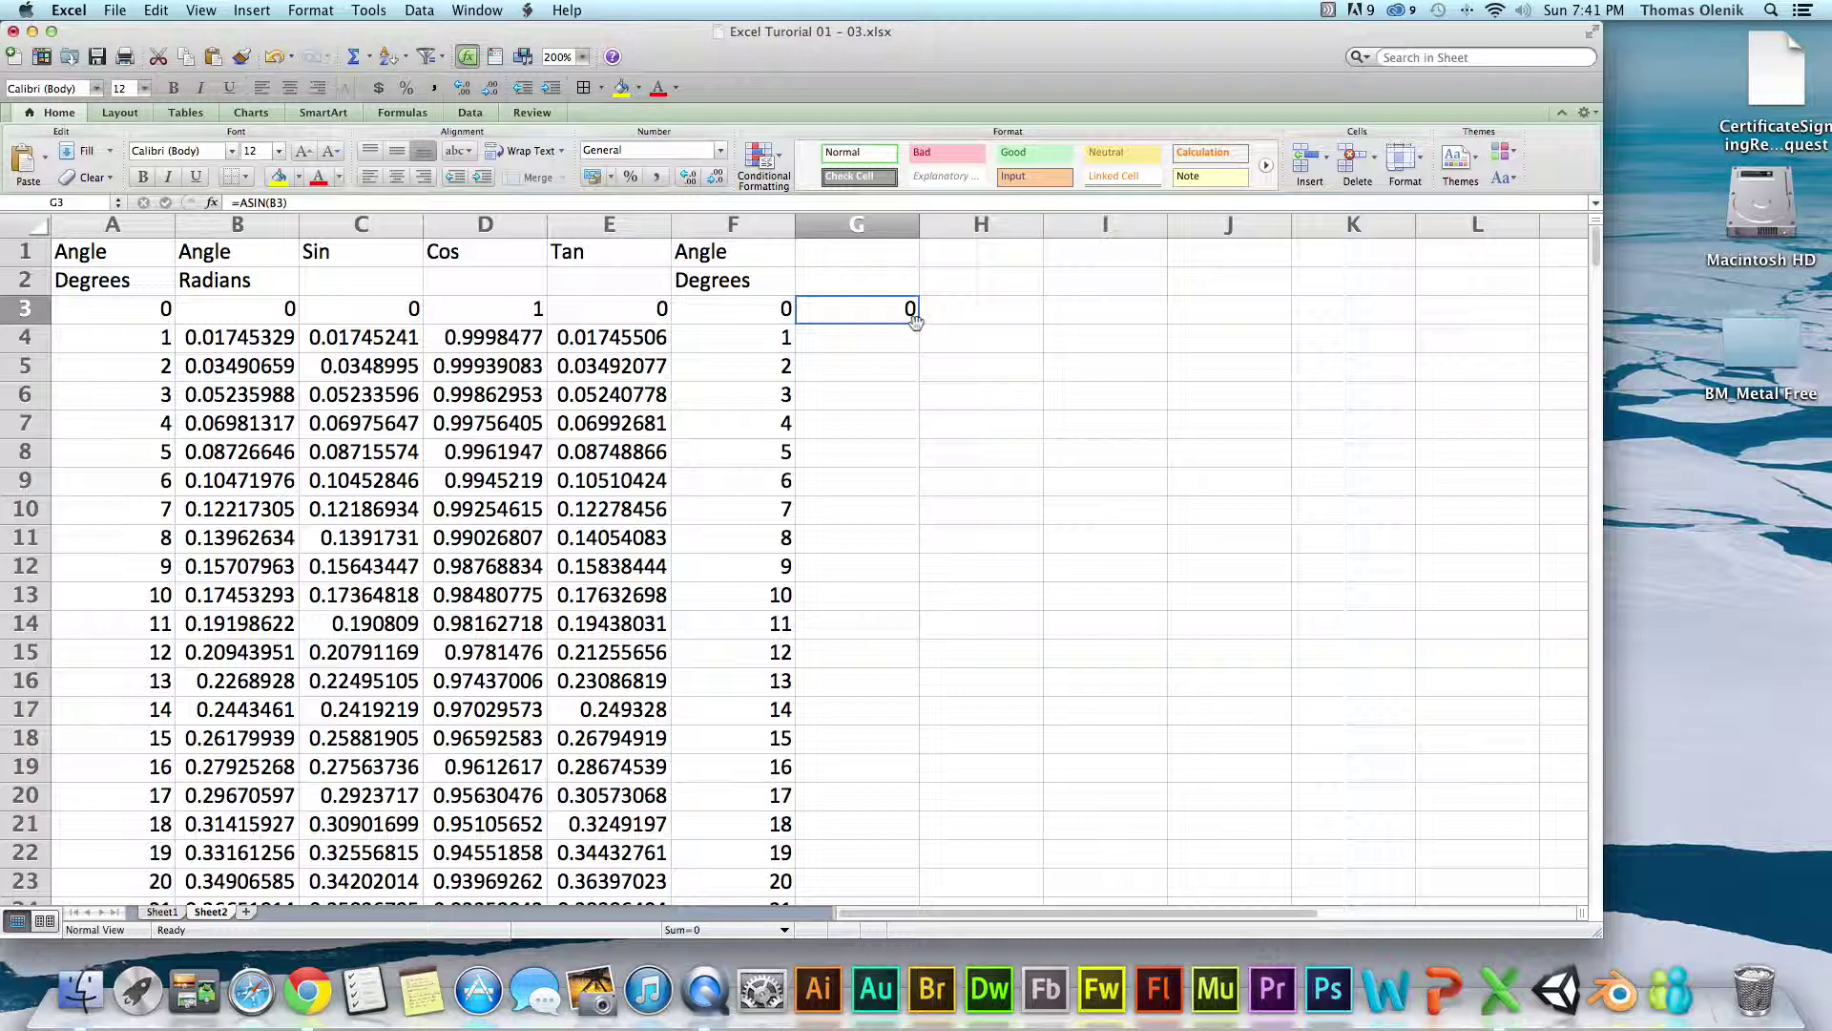
pyautogui.doubleClick(919, 321)
pyautogui.click(931, 316)
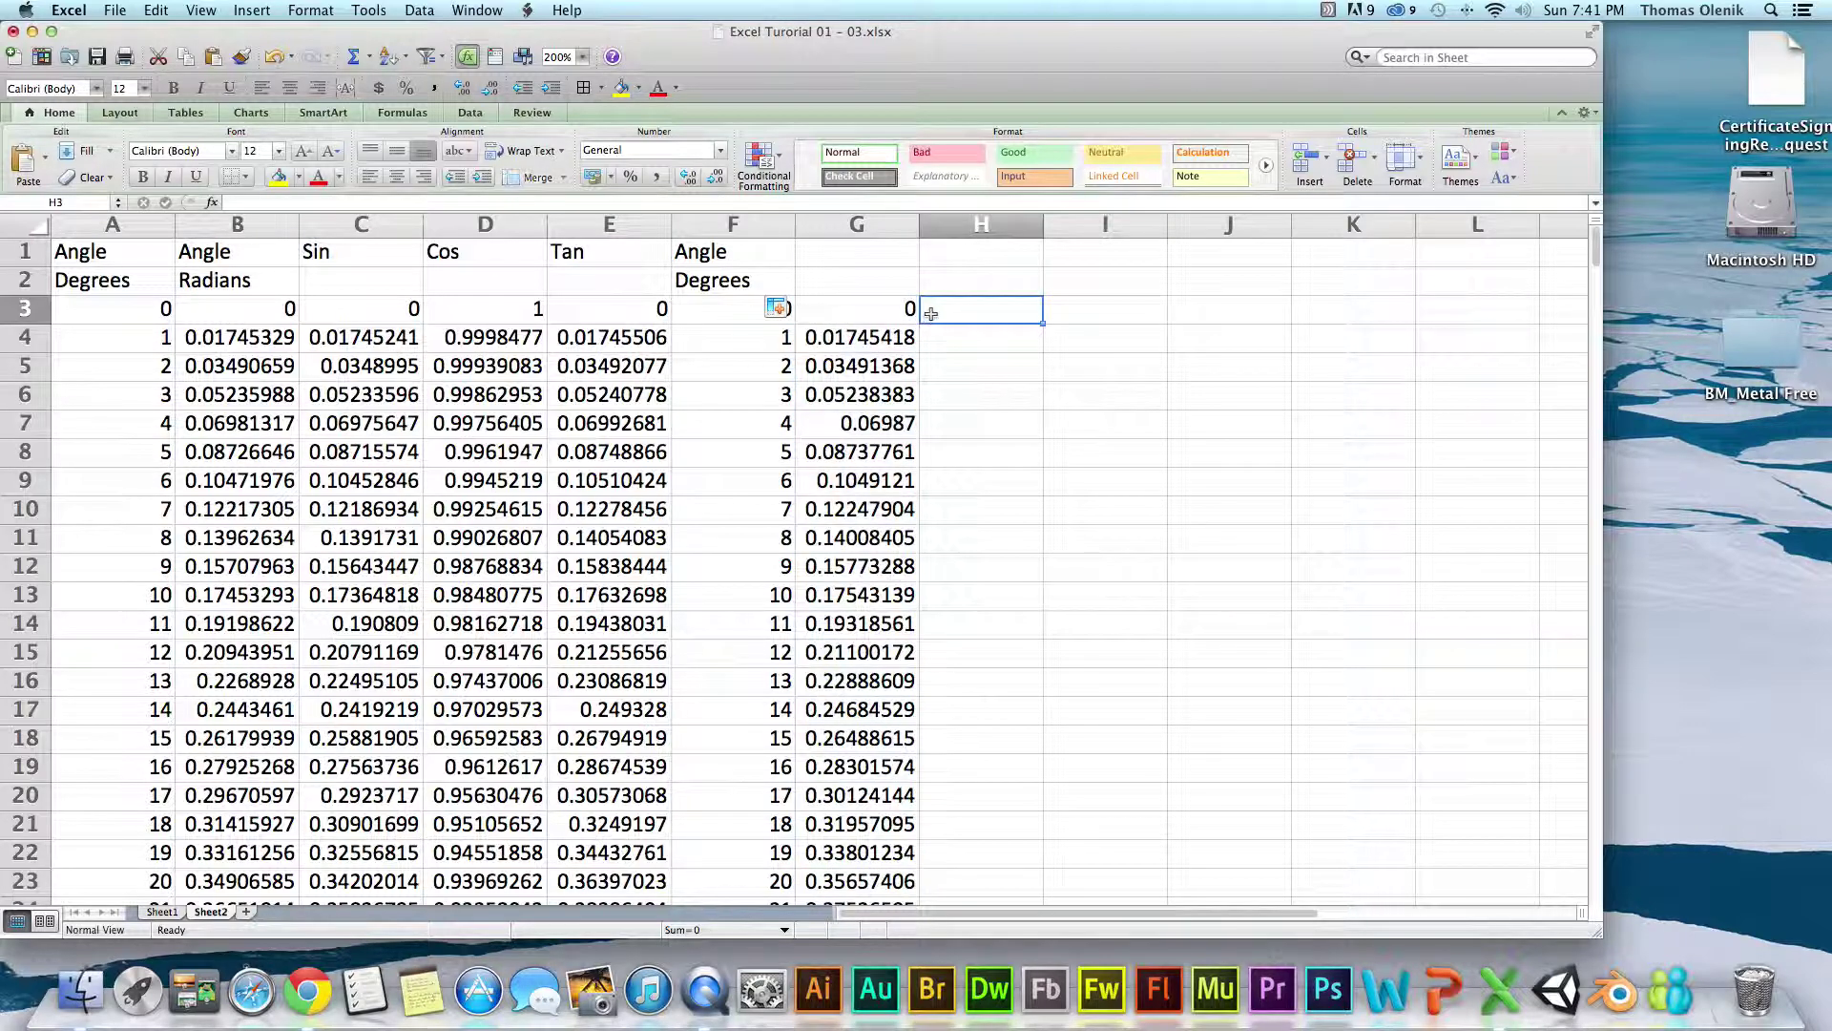
# - Enter =ACOS(B3) in H3, which returns 1.57079633
pyautogui.write('=')
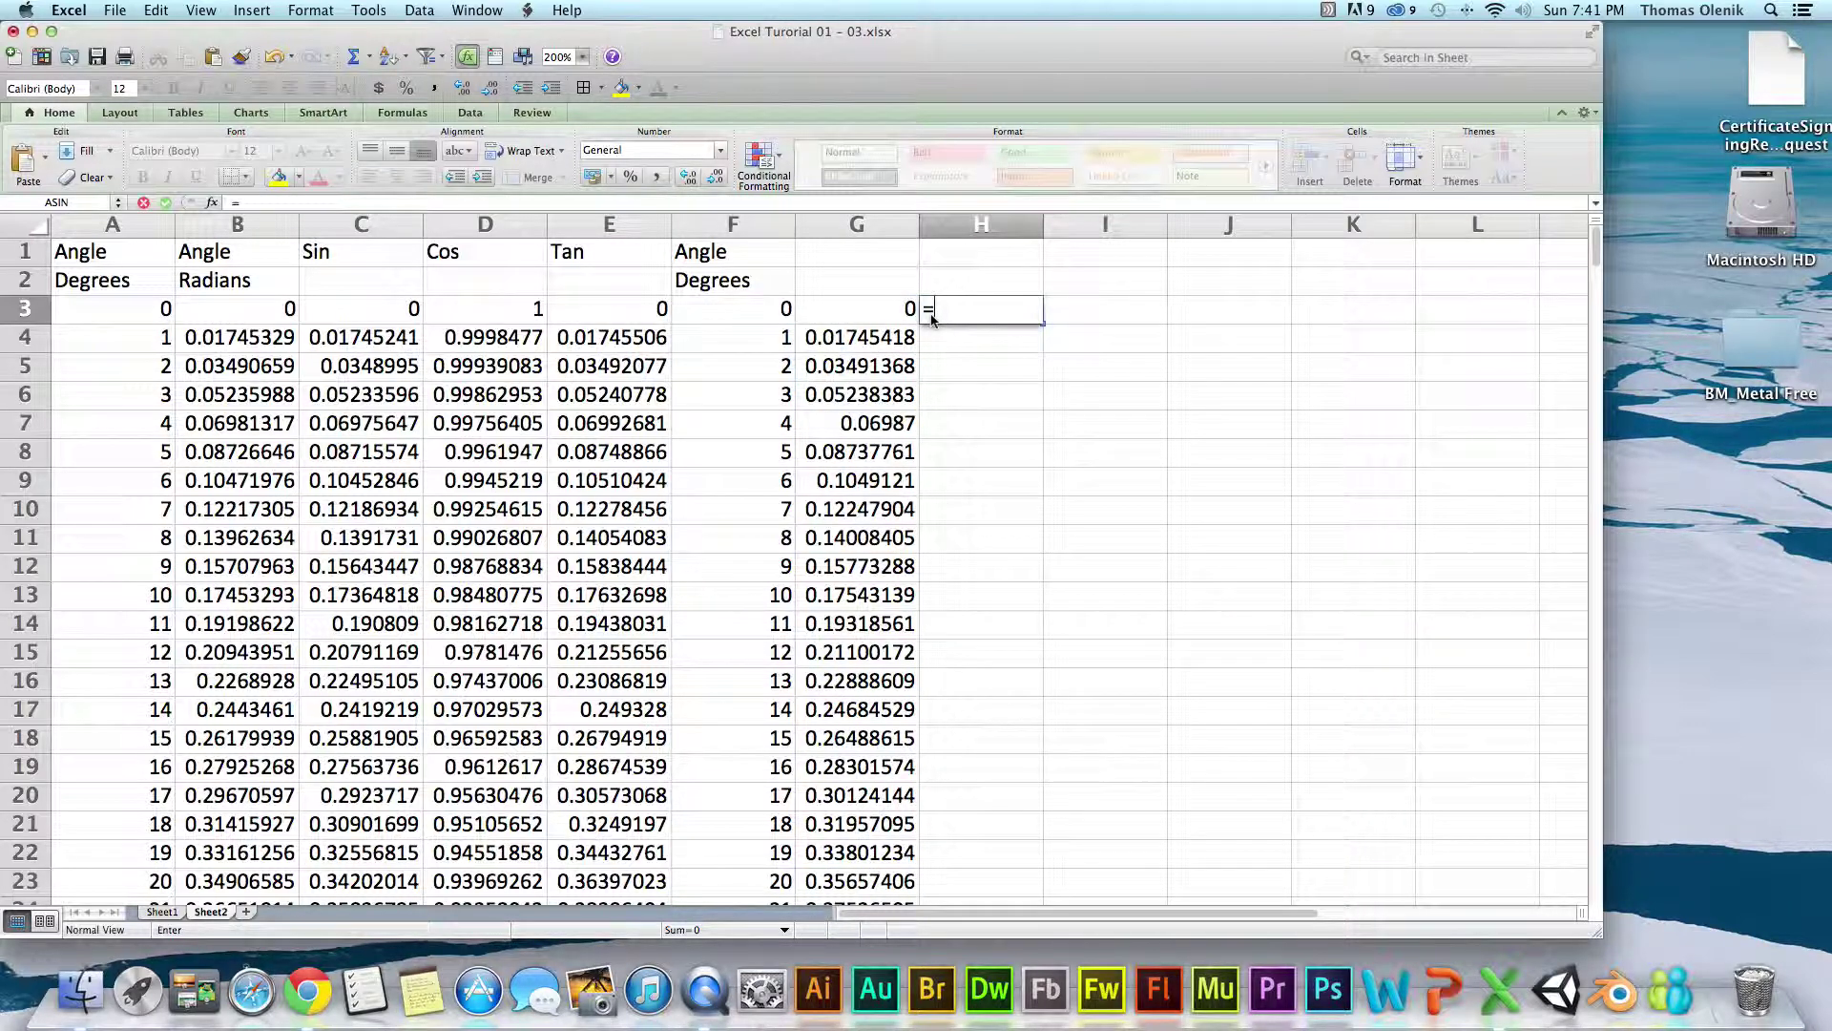
pyautogui.write('ac')
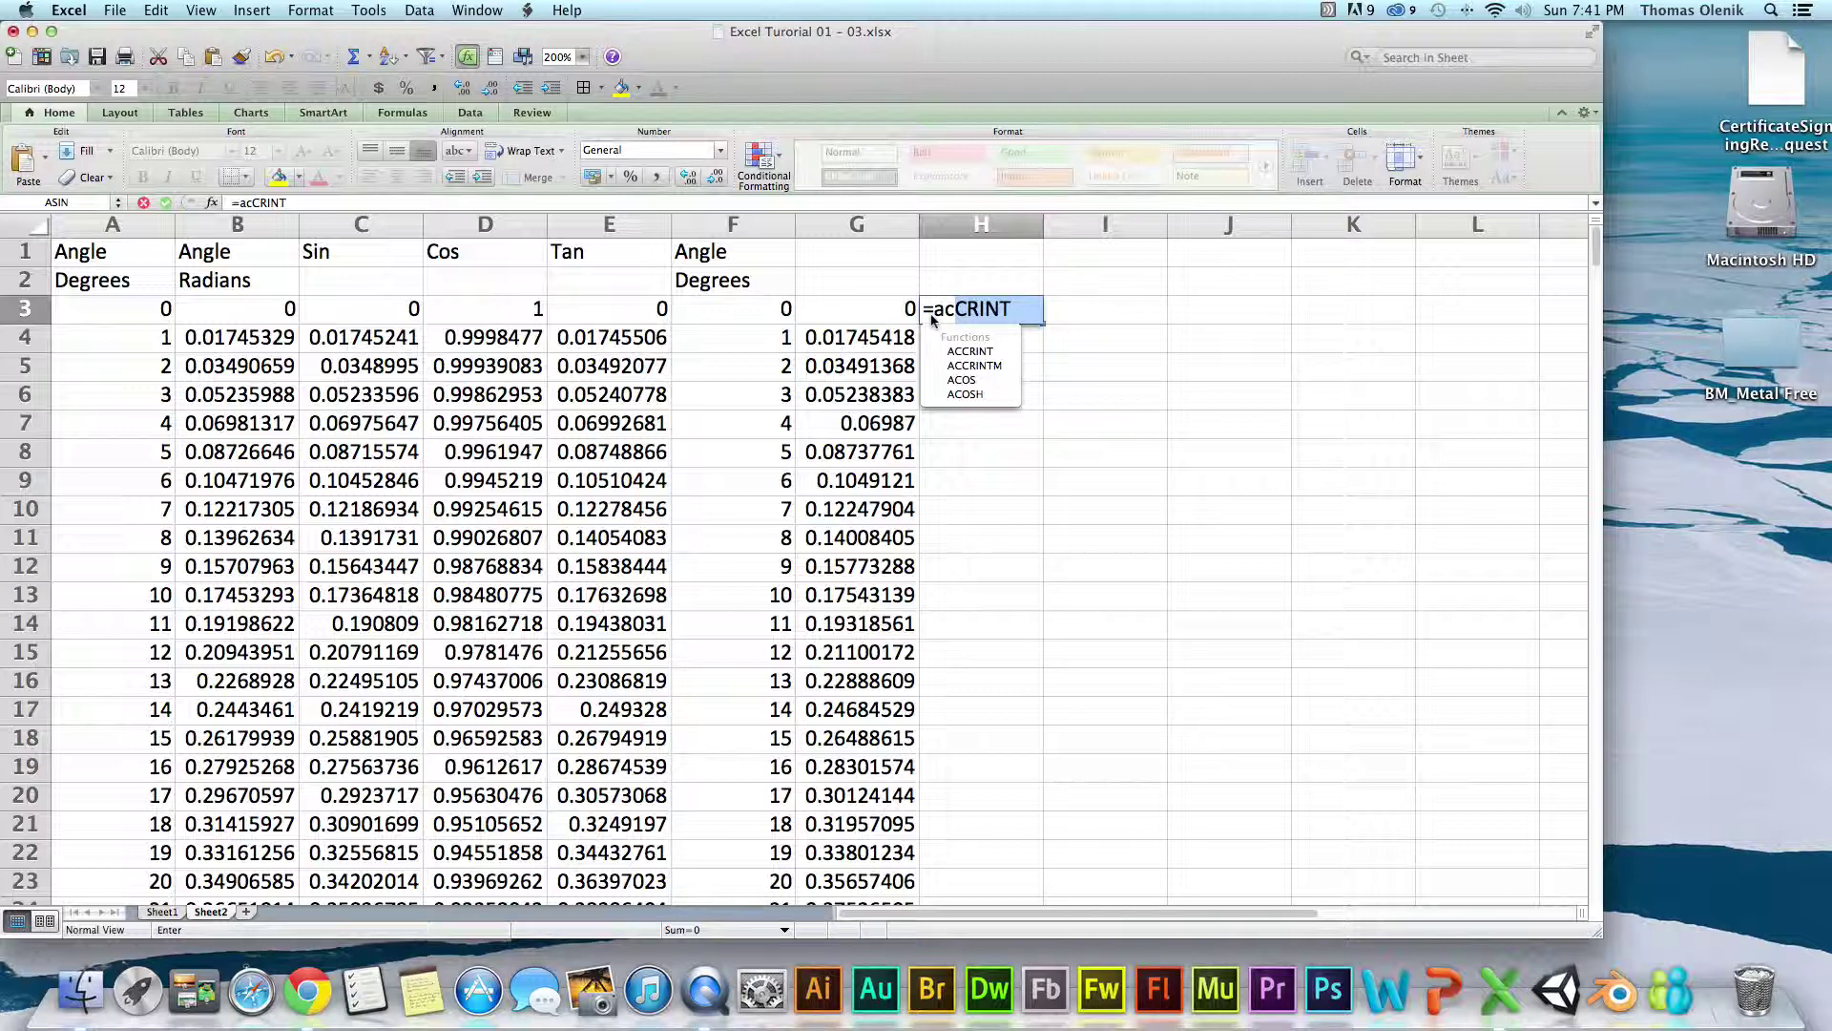
pyautogui.doubleClick(960, 379)
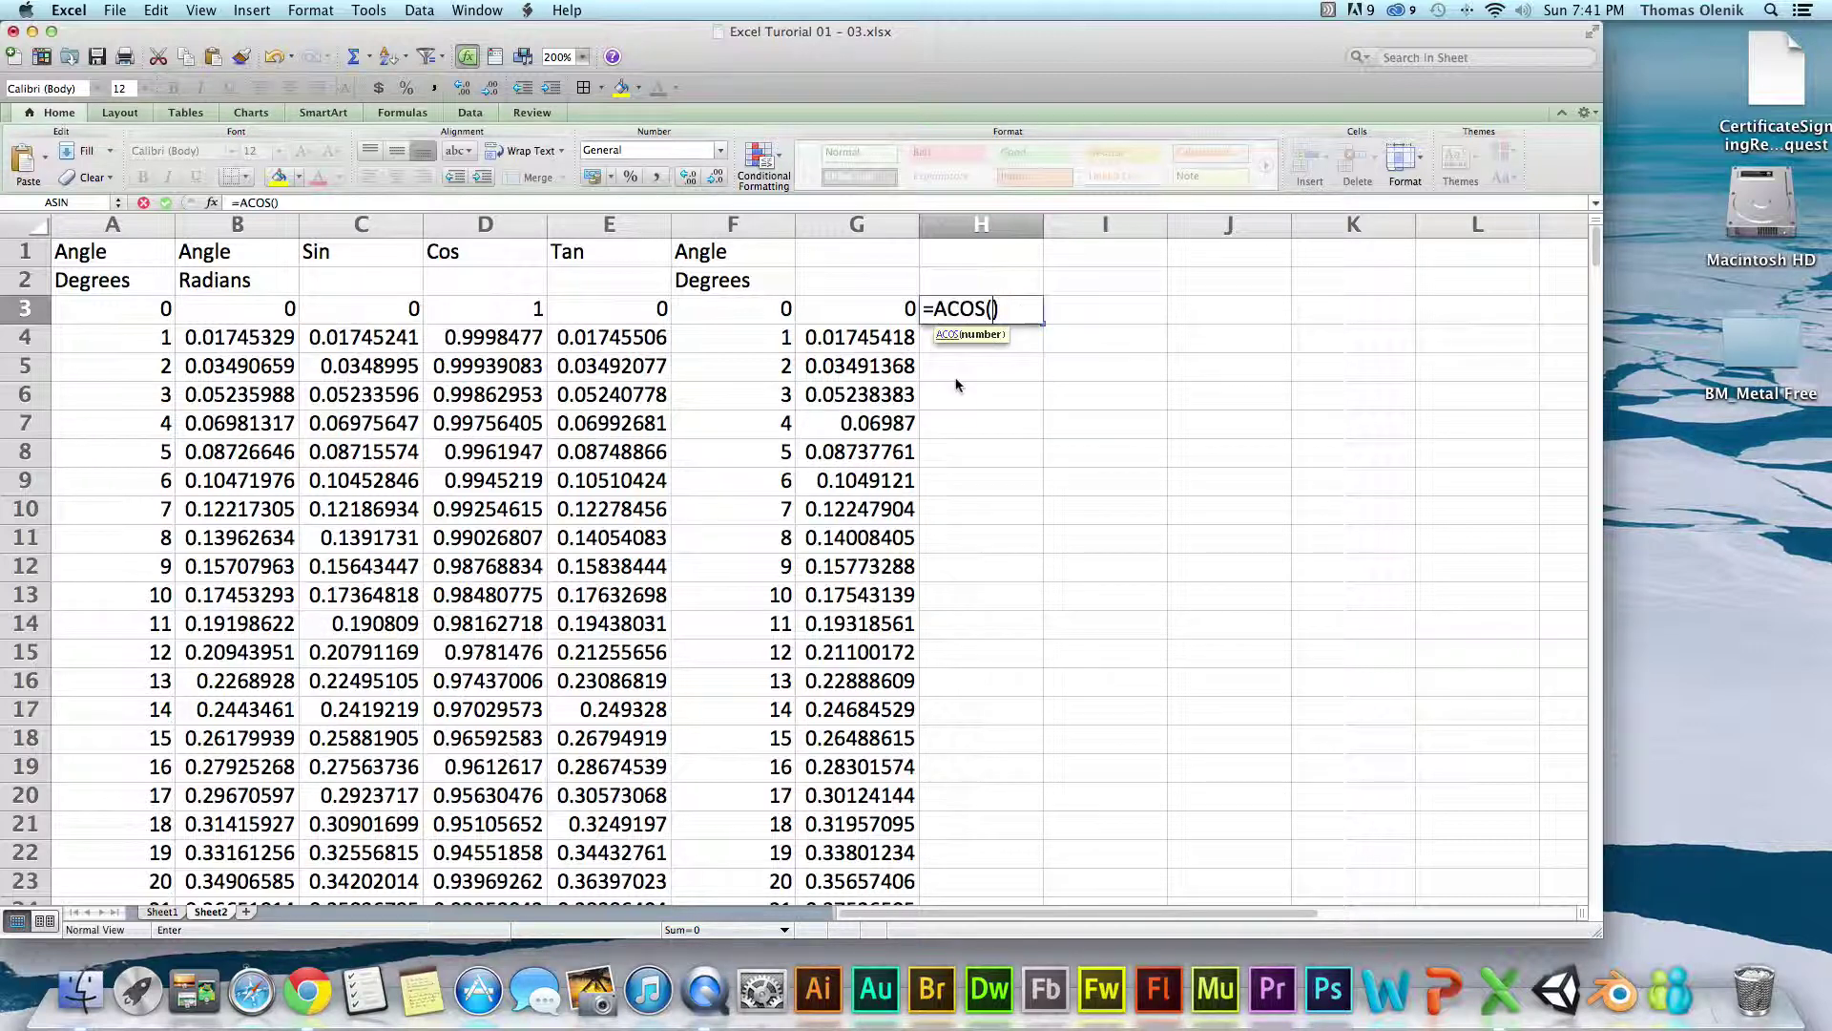
pyautogui.click(955, 380)
pyautogui.moveTo(954, 378); pyautogui.dragTo(976, 344)
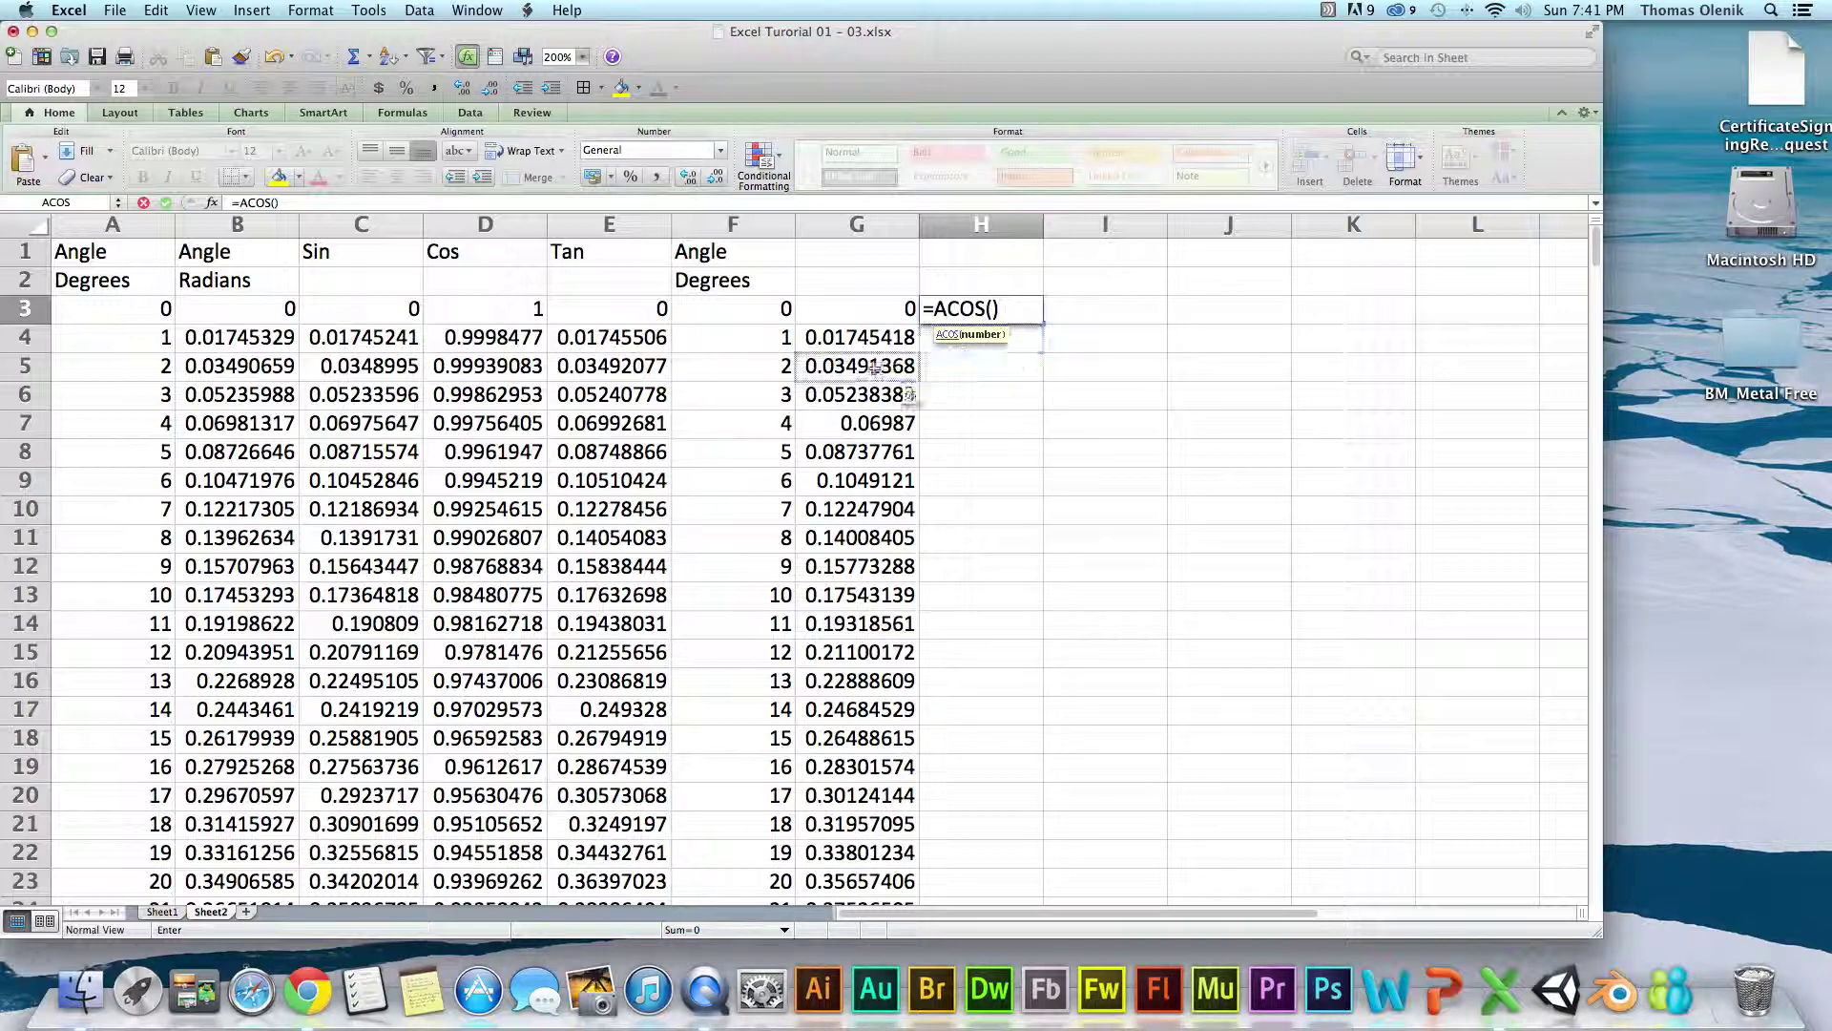
pyautogui.click(200, 312)
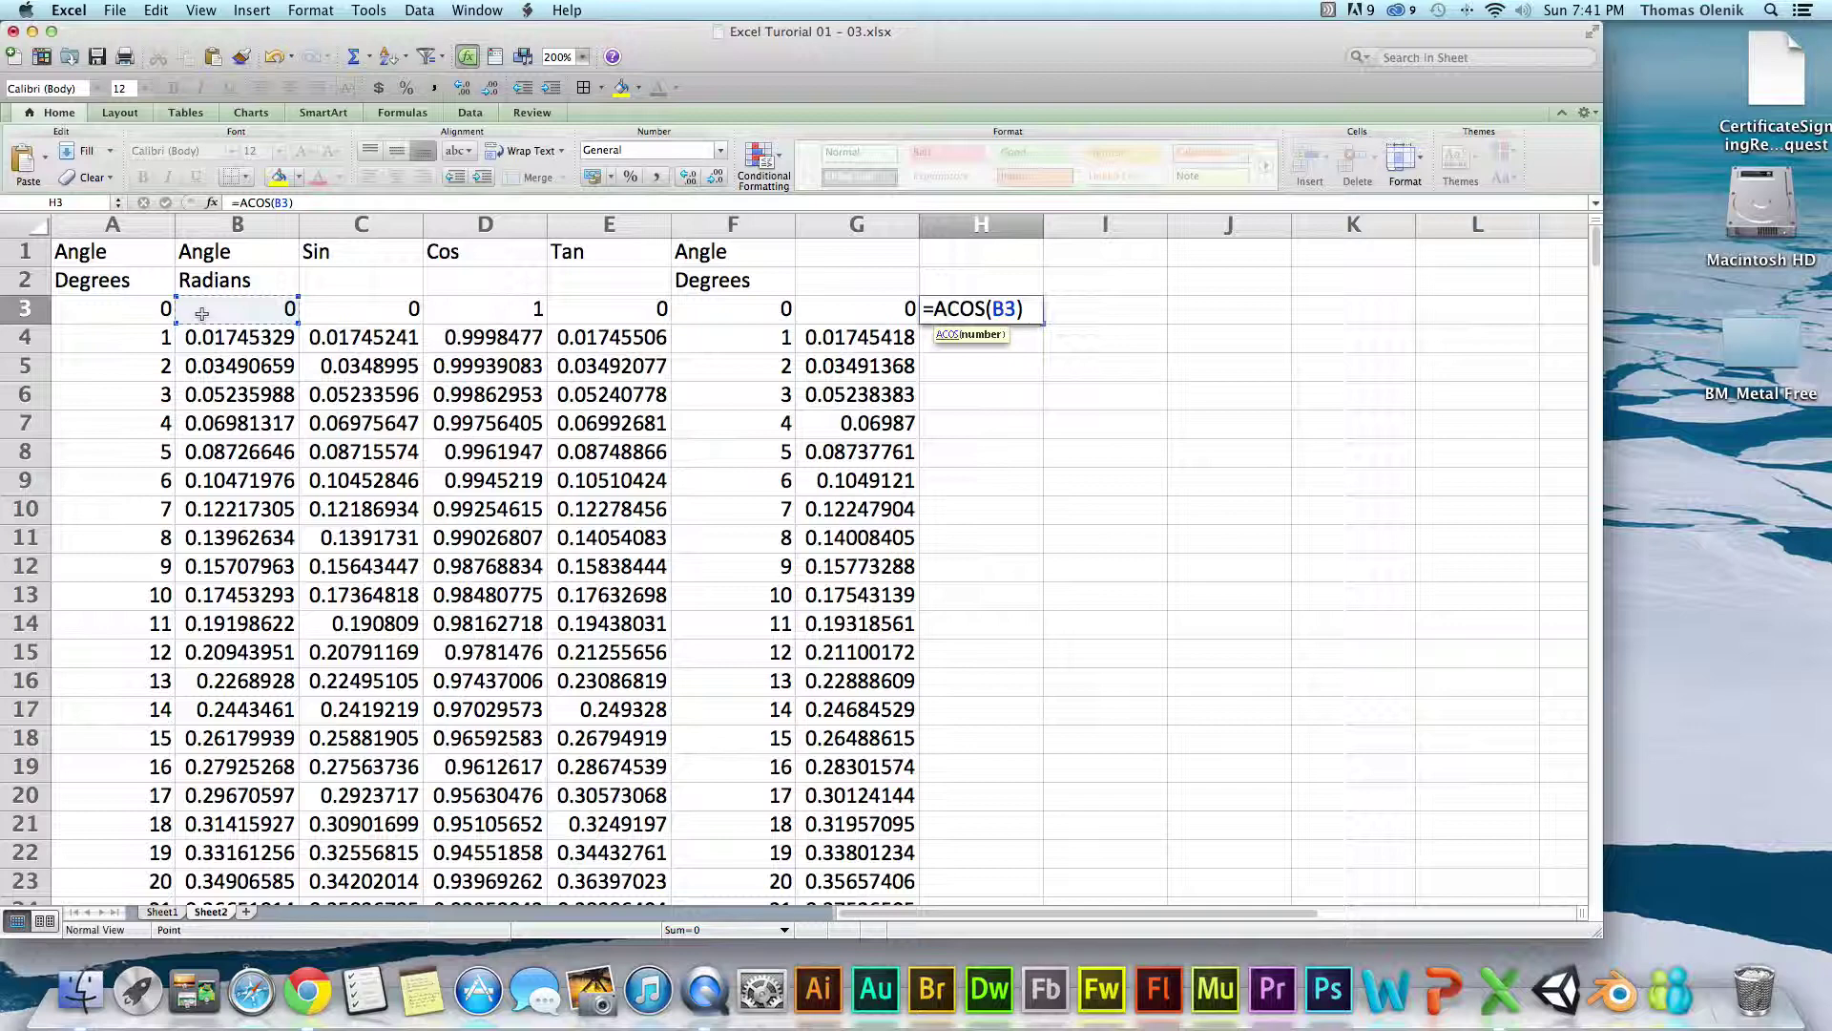
pyautogui.press('Return')
pyautogui.click(1112, 317)
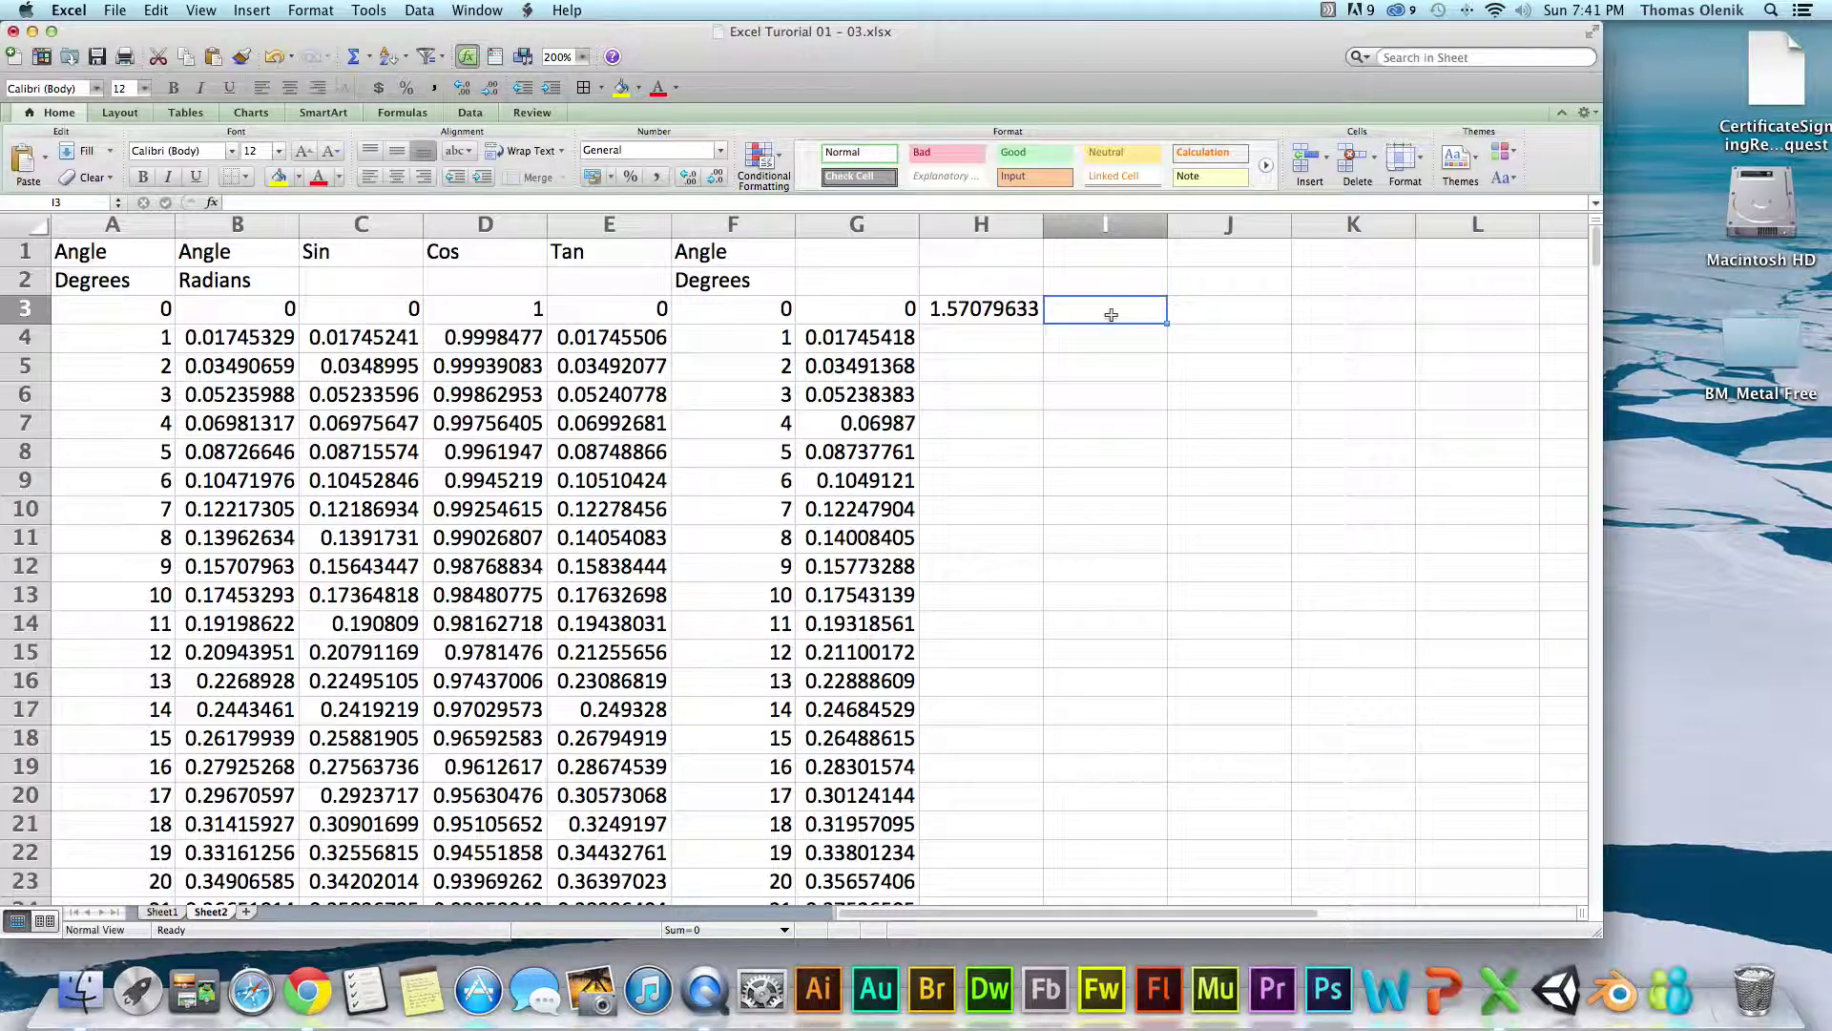
# - Enter =ATAN(B3) in I3
pyautogui.write('=at')
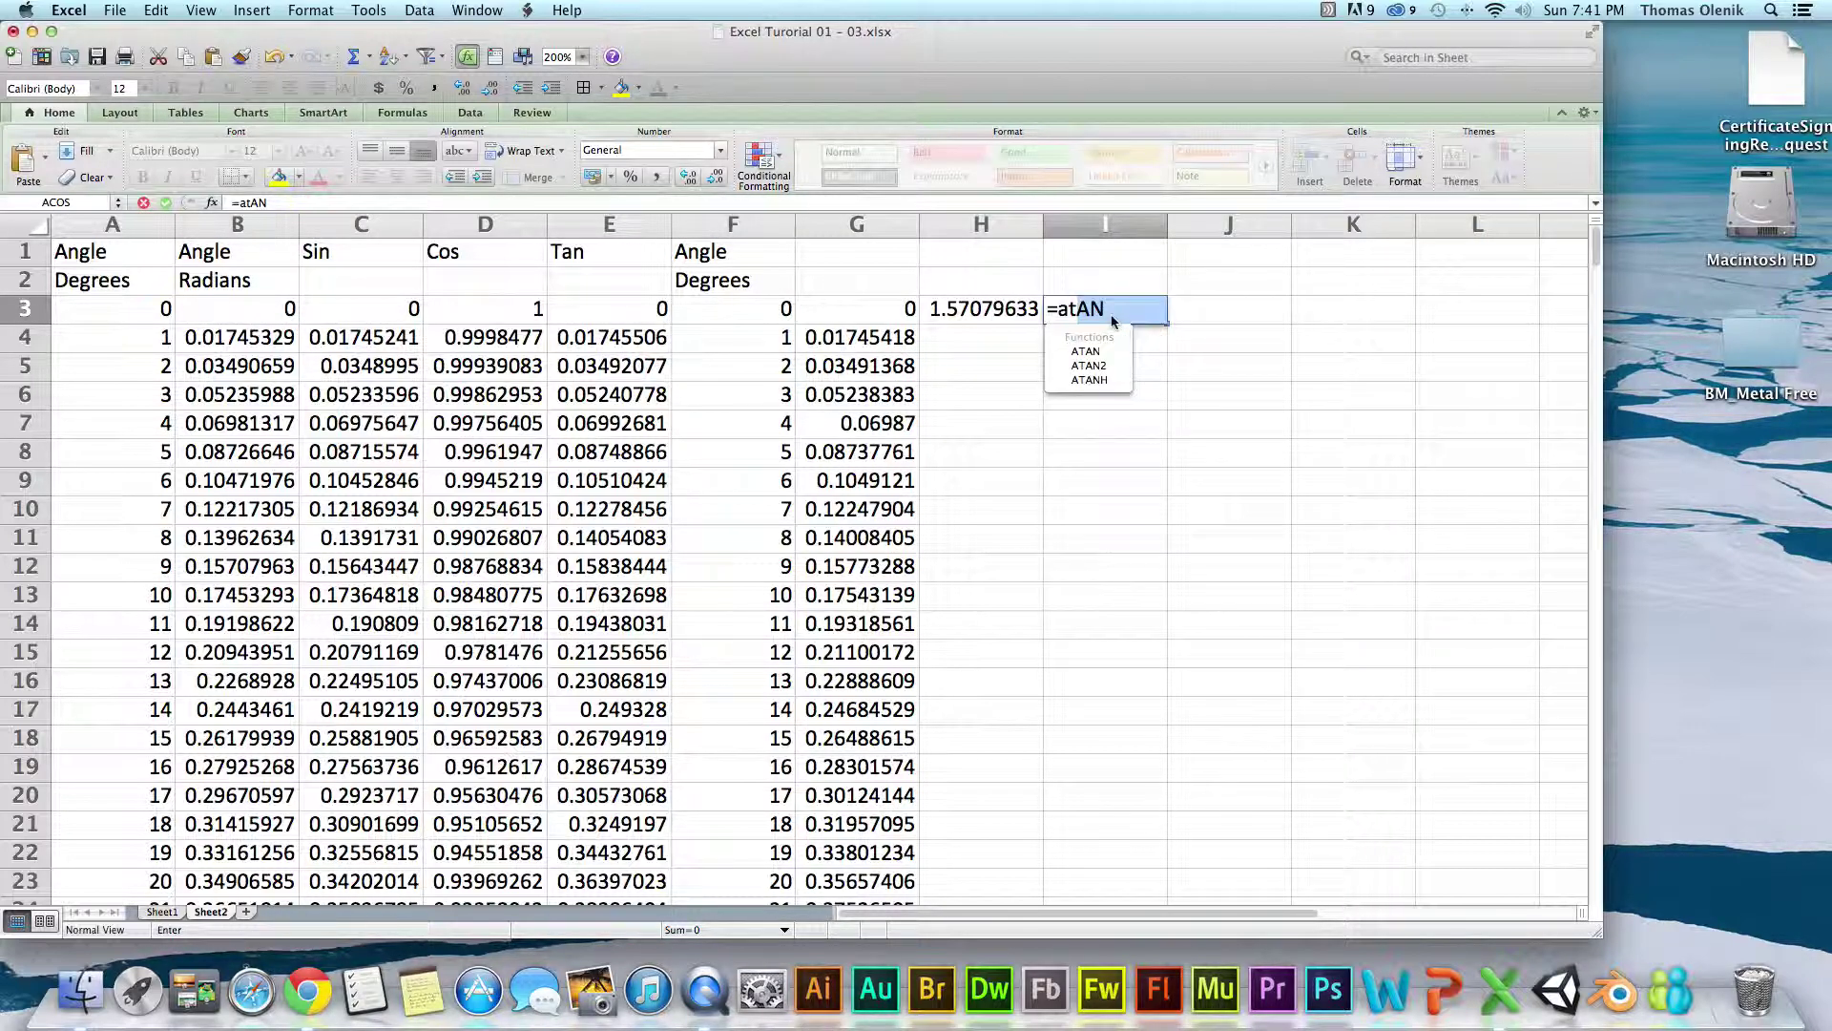
pyautogui.doubleClick(1086, 352)
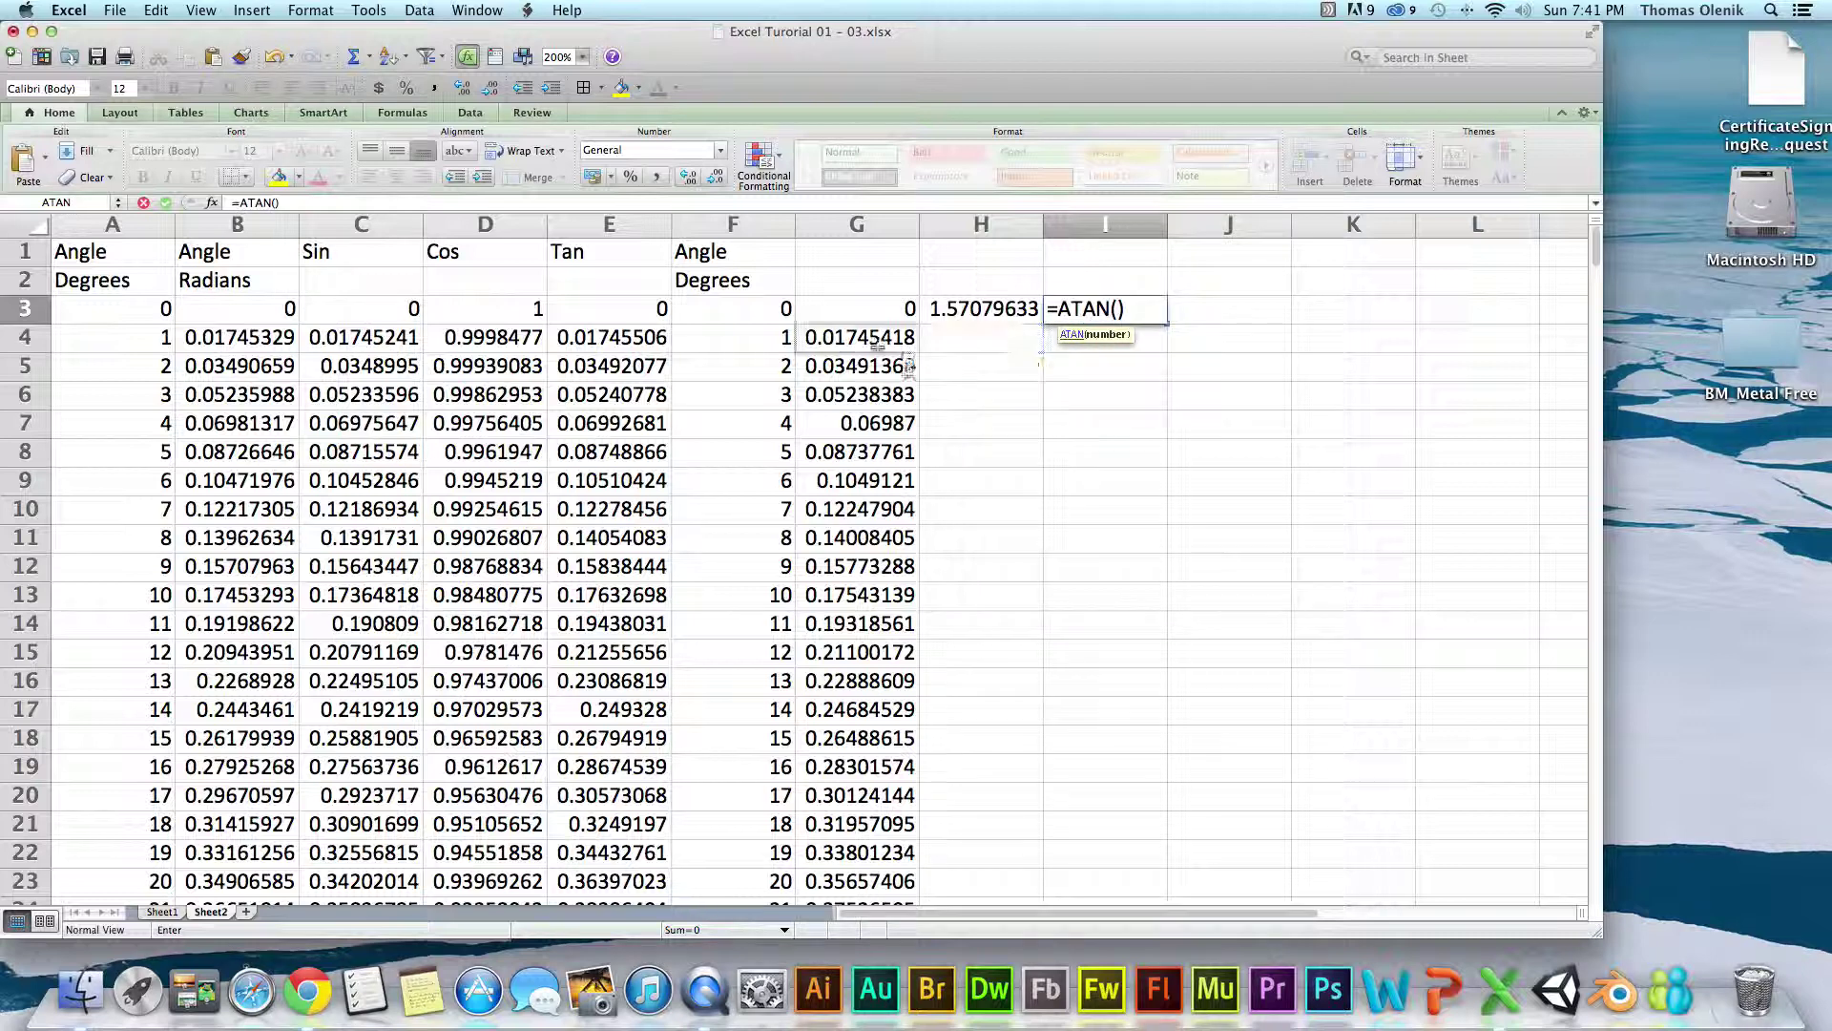
pyautogui.click(233, 320)
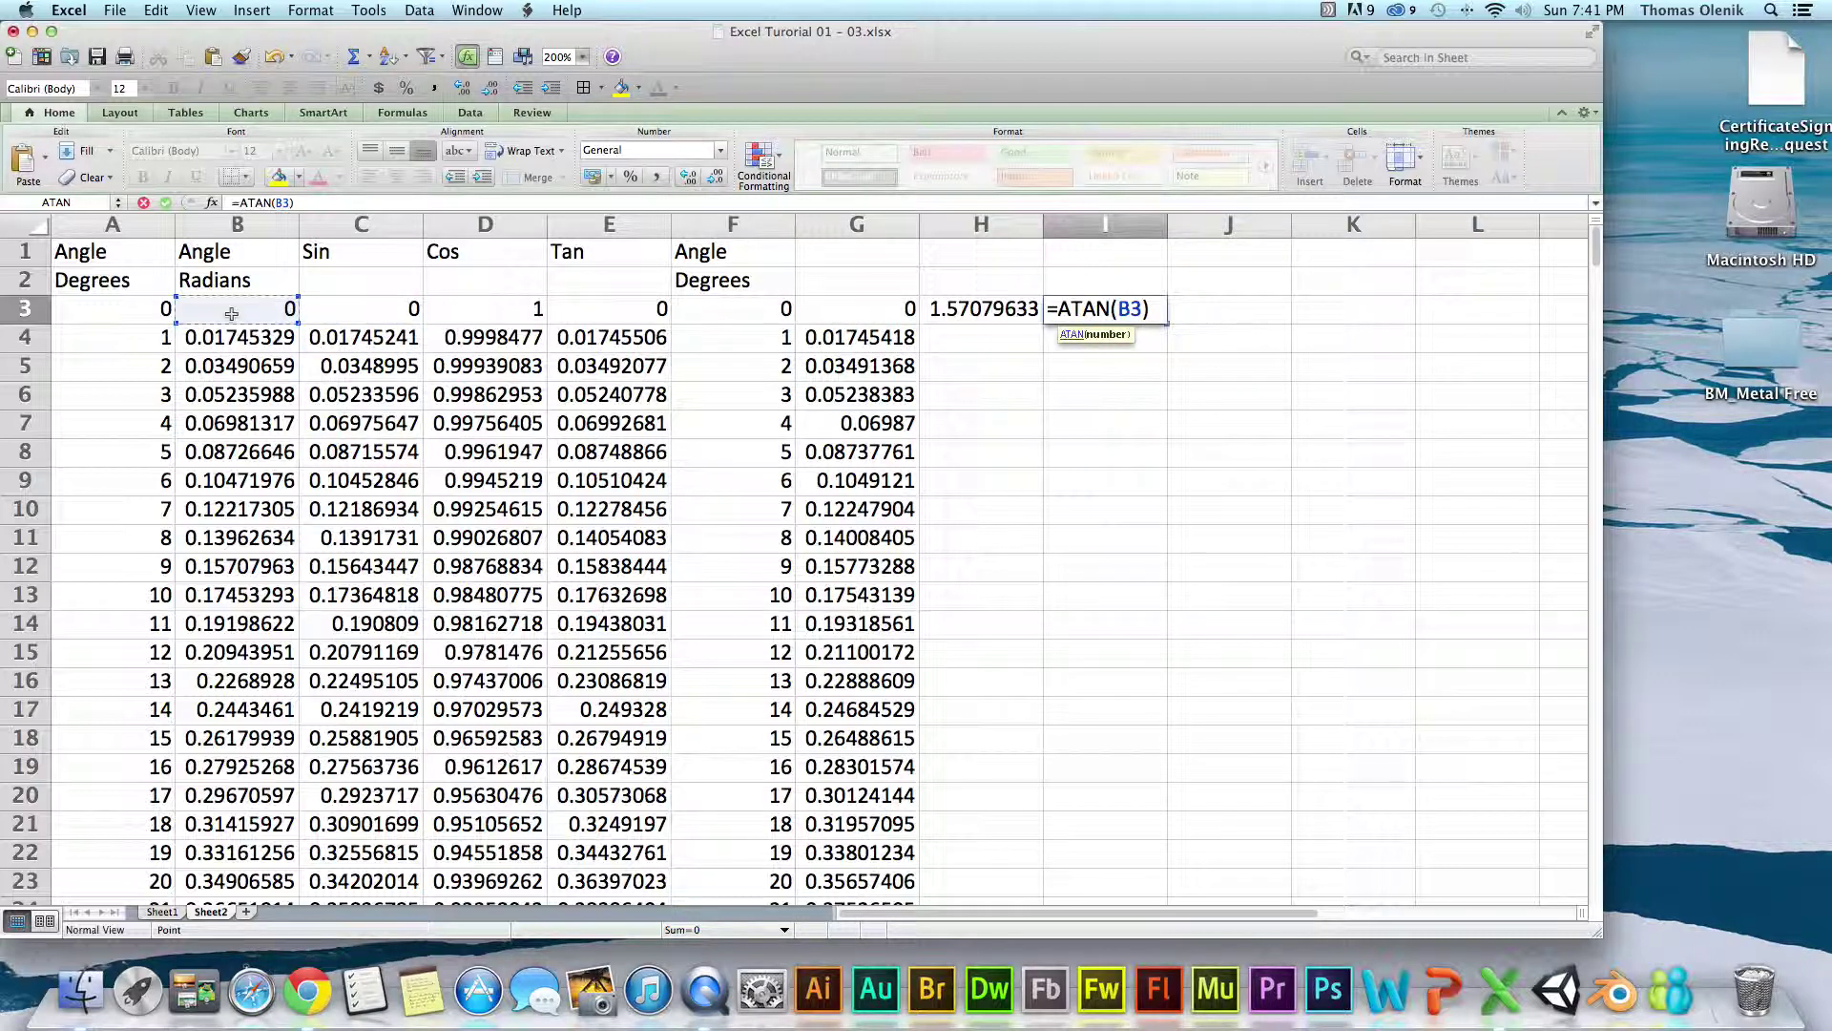
pyautogui.press('Return')
# - Copy the ACOS and ATAN formulas down columns H and I
pyautogui.click(994, 313)
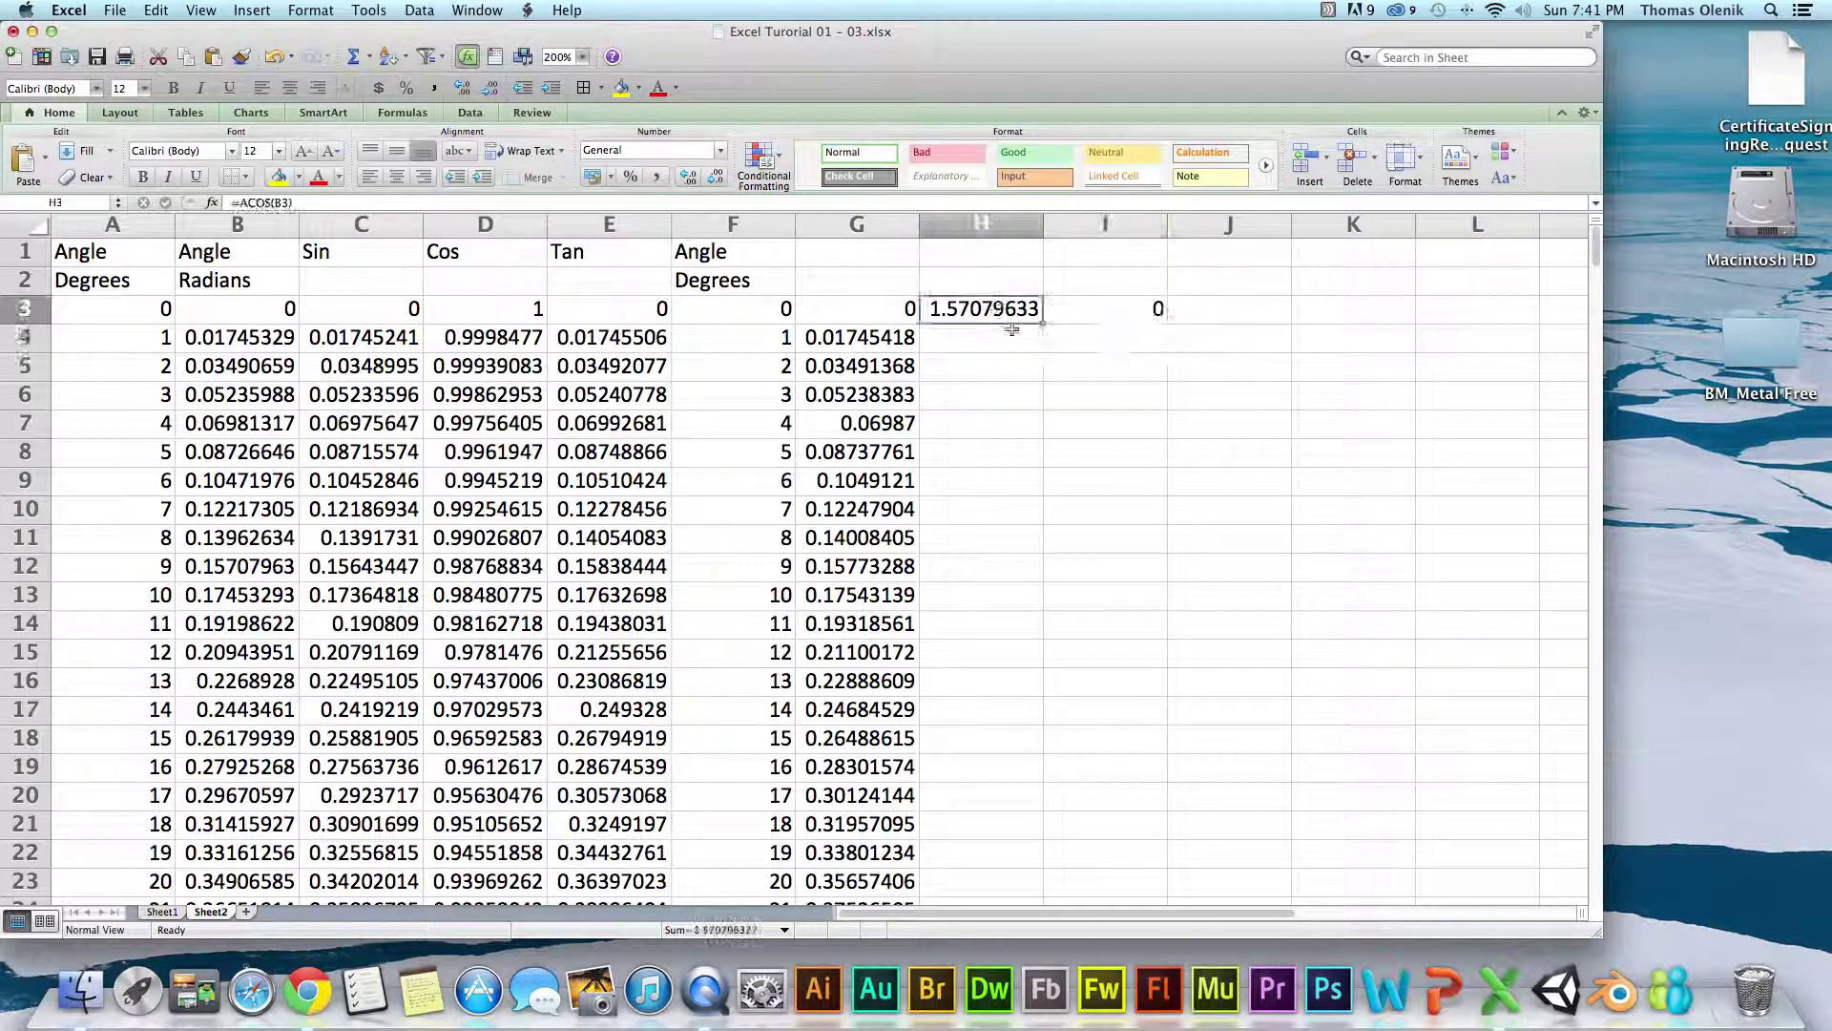
pyautogui.doubleClick(1042, 324)
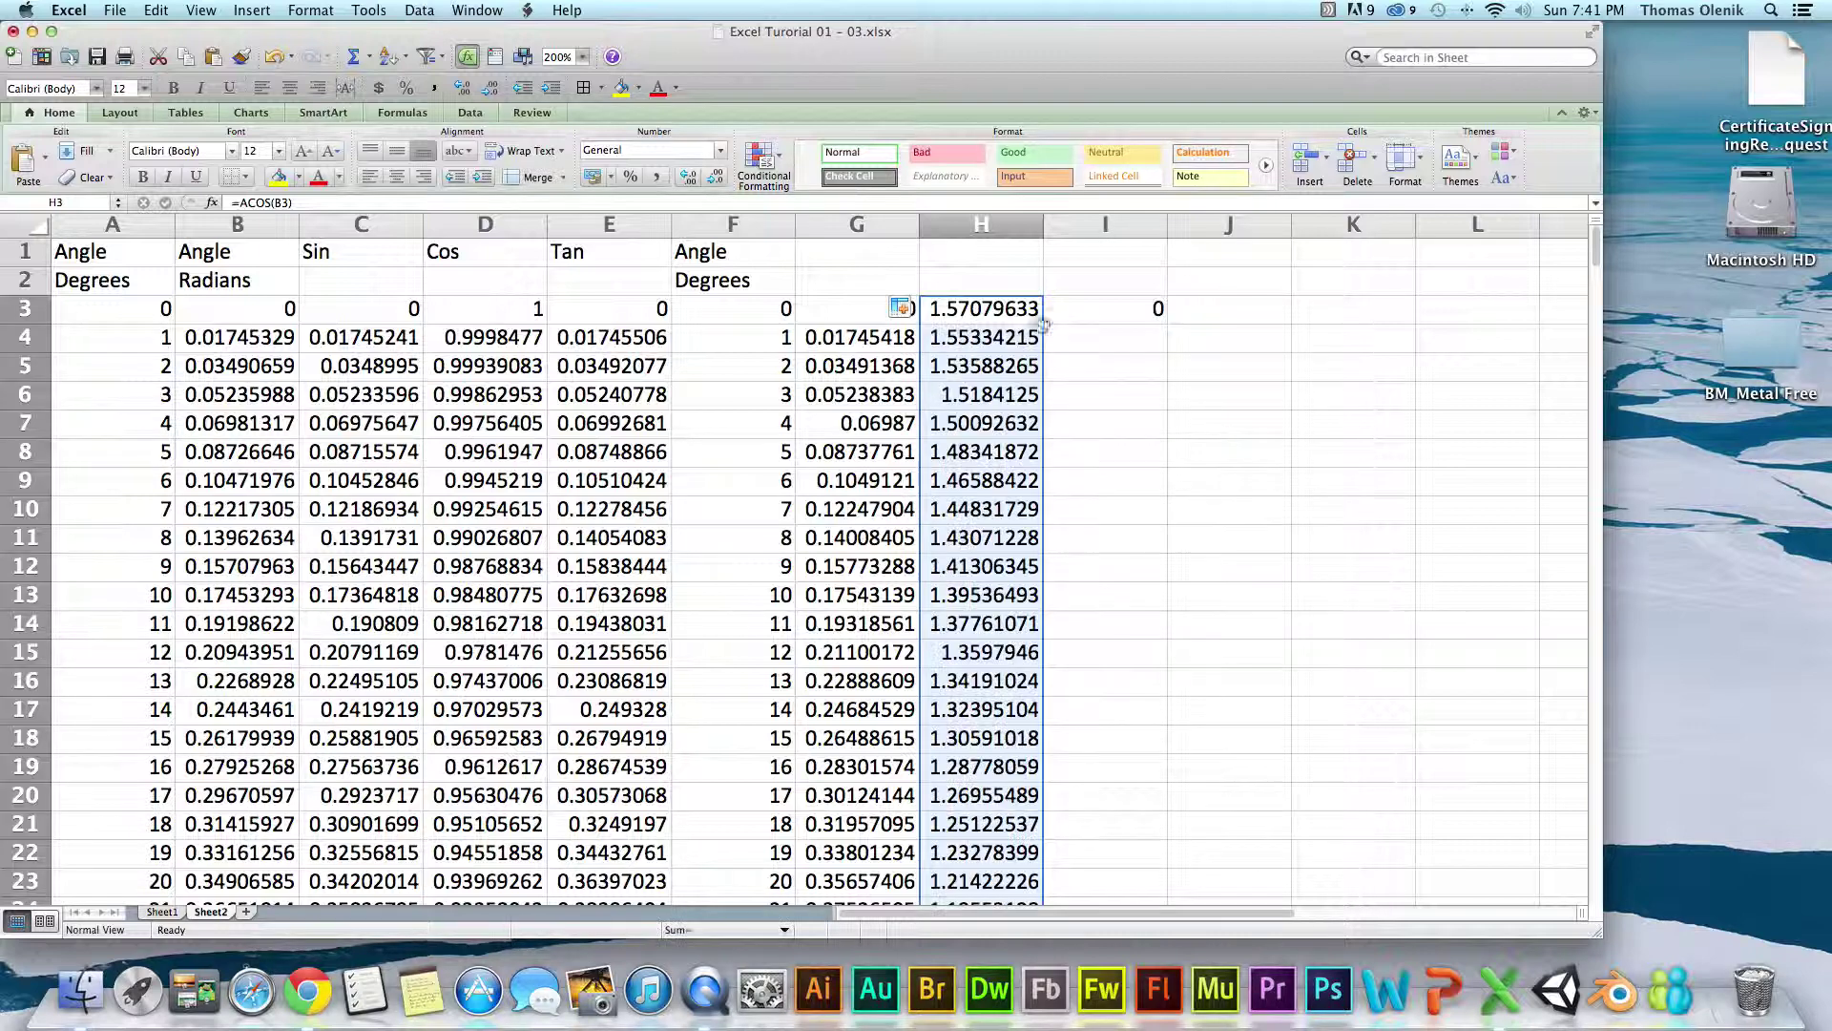
pyautogui.click(1073, 309)
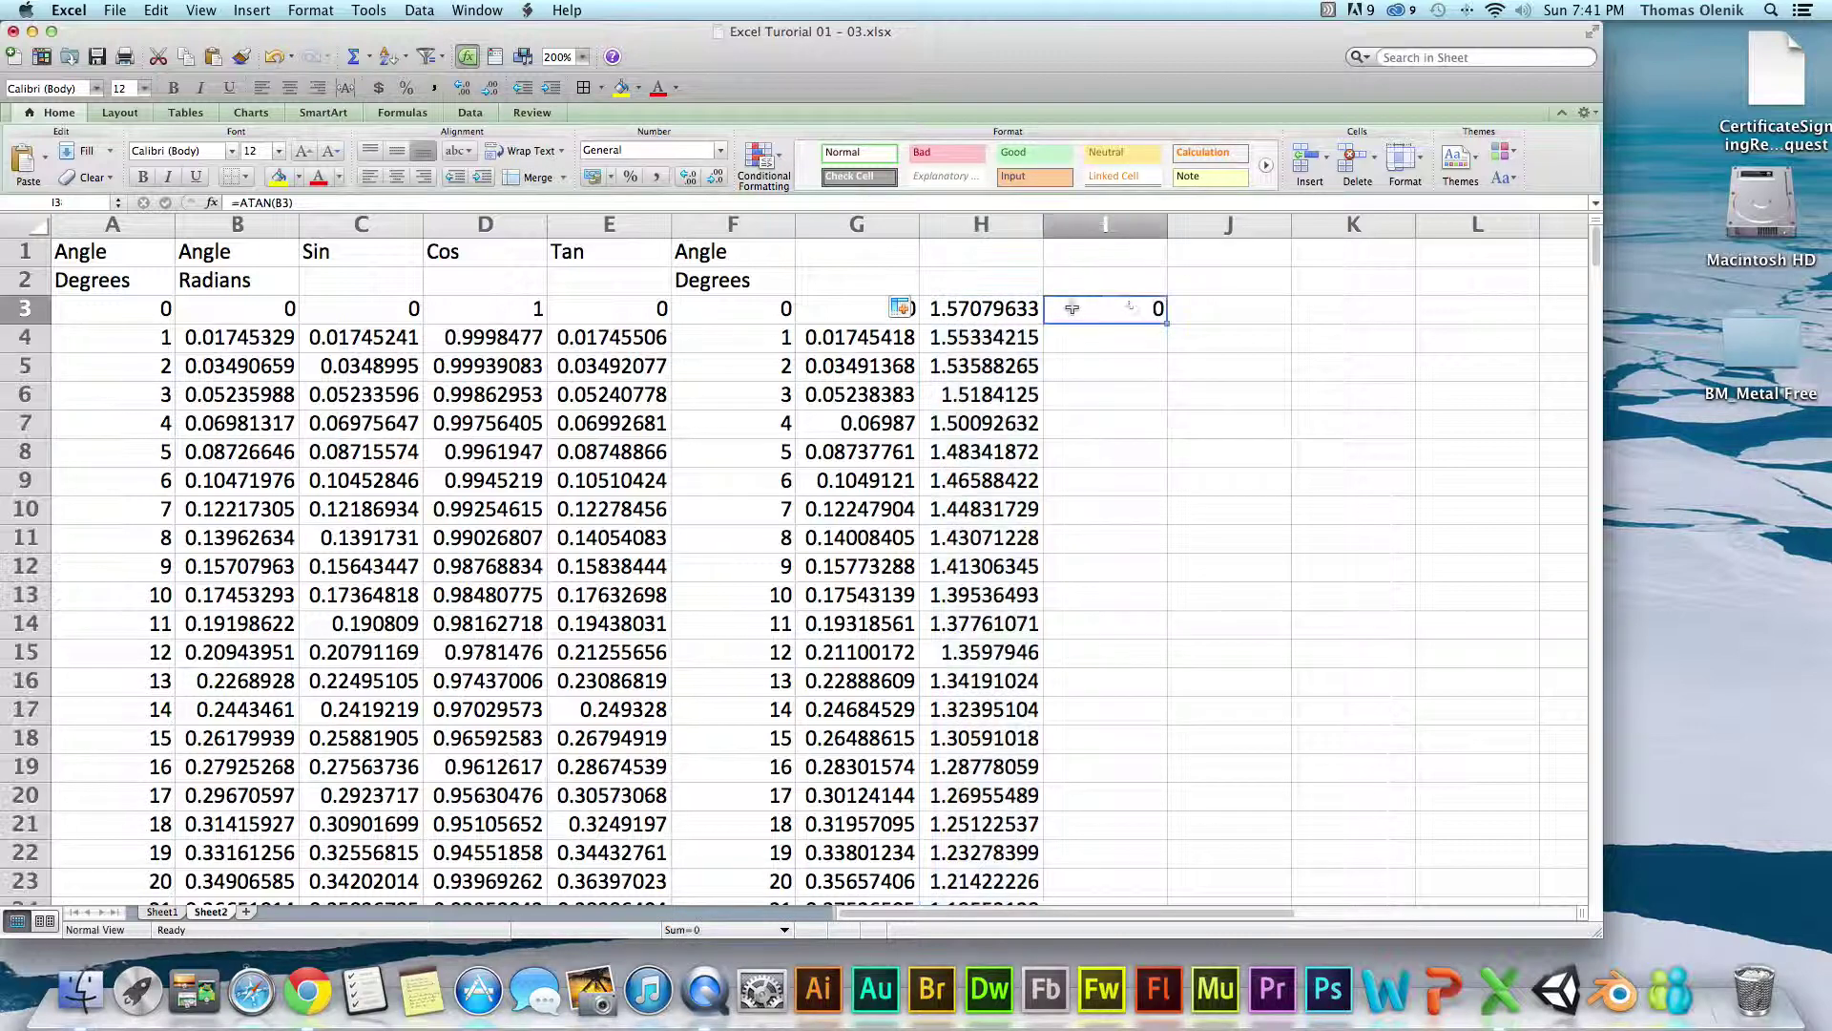
pyautogui.doubleClick(1168, 324)
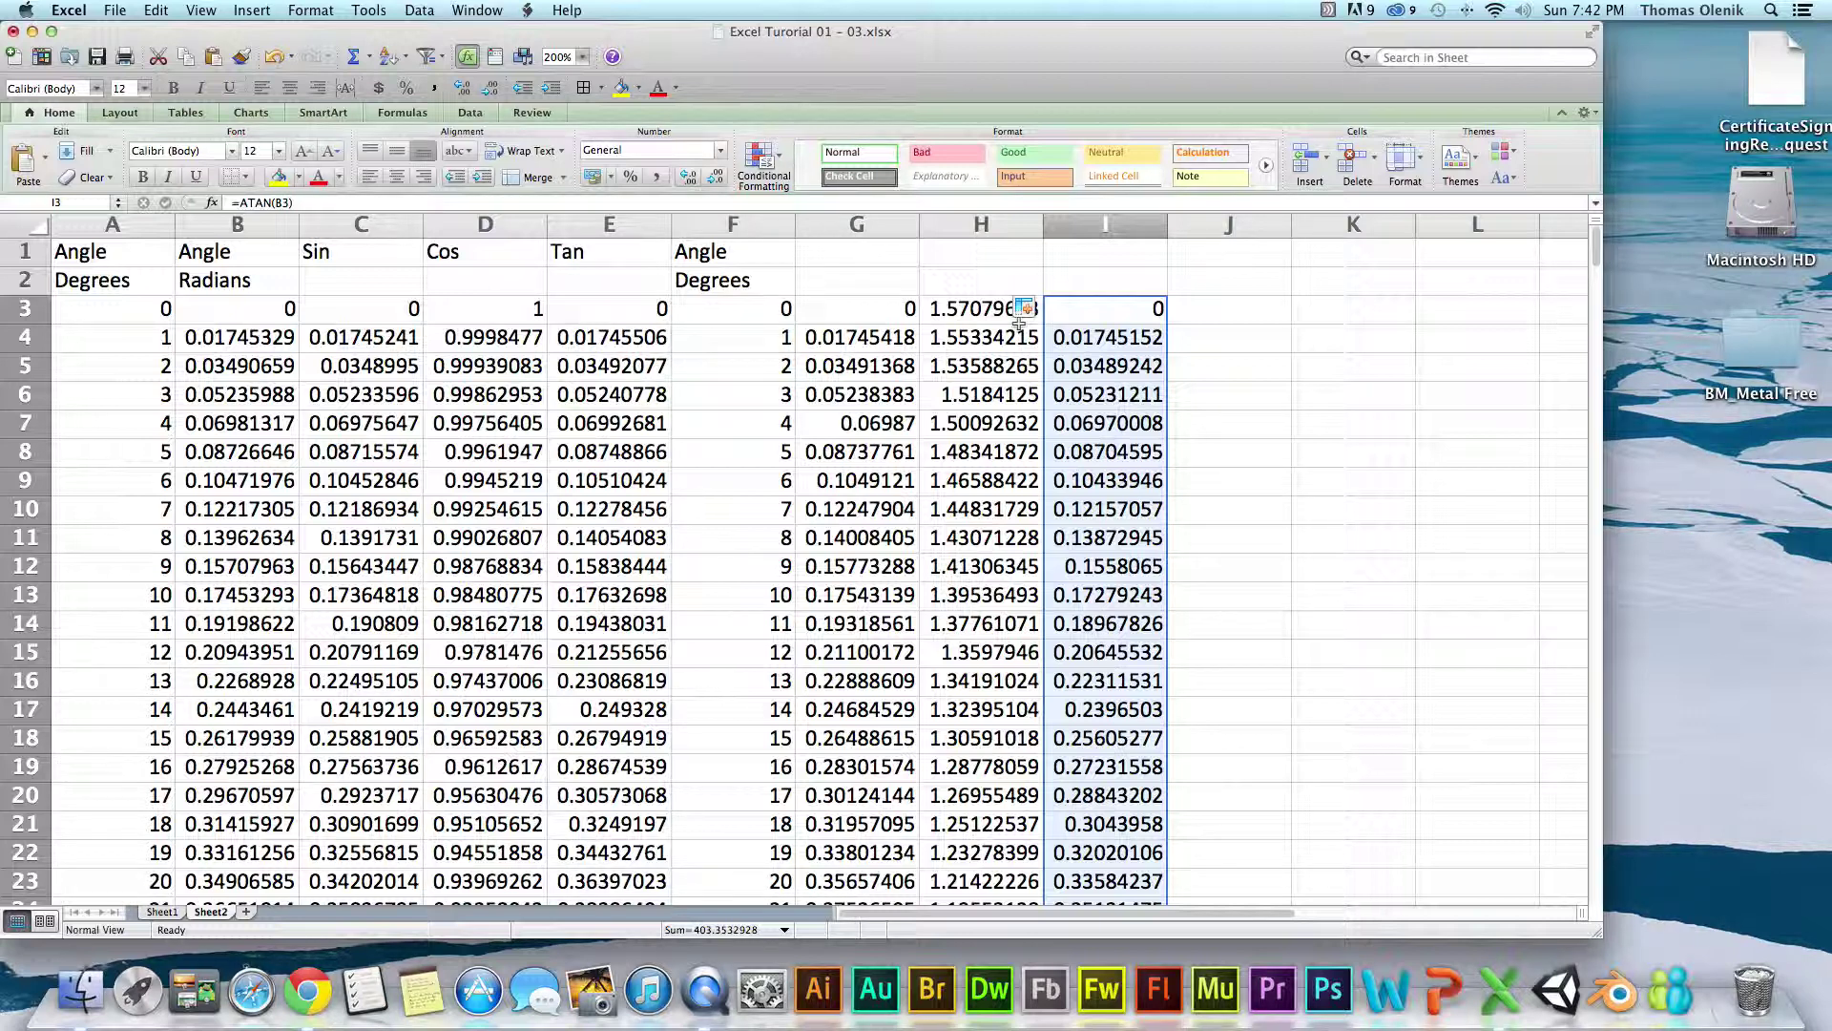
# - Save the finished trigonometry workbook with Cmd+S
pyautogui.press('super+s')
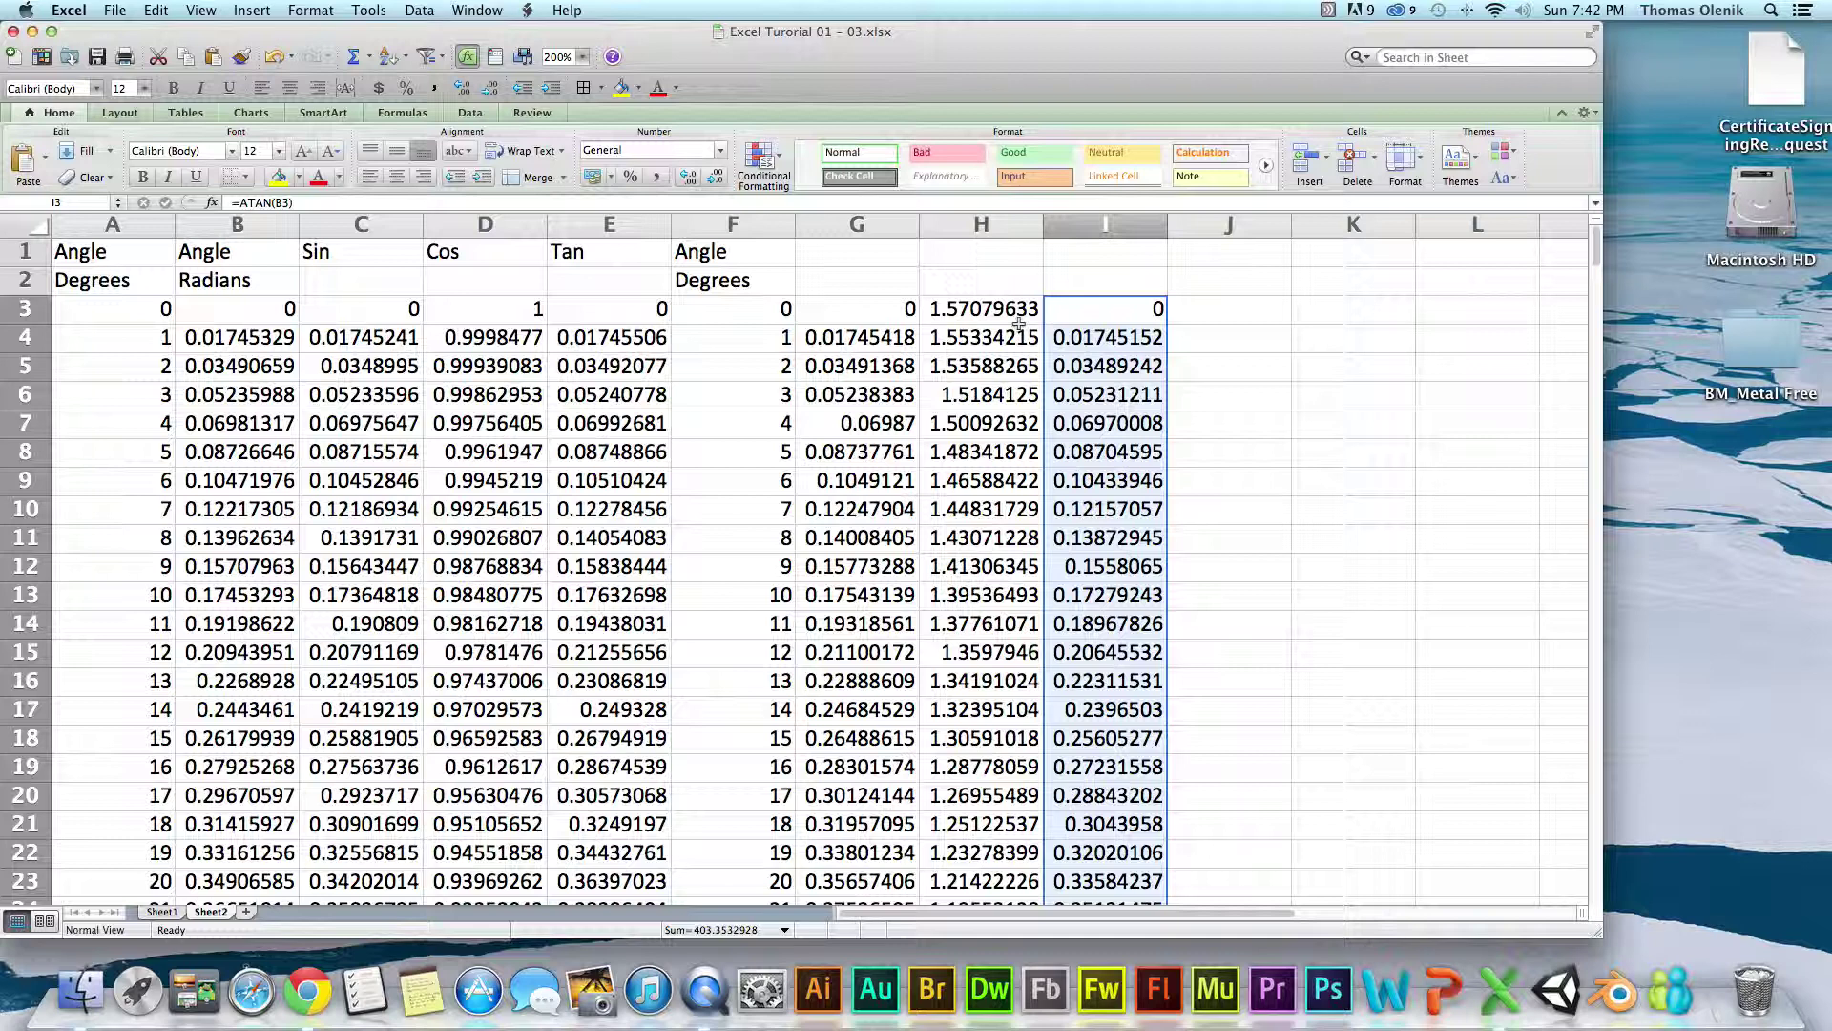